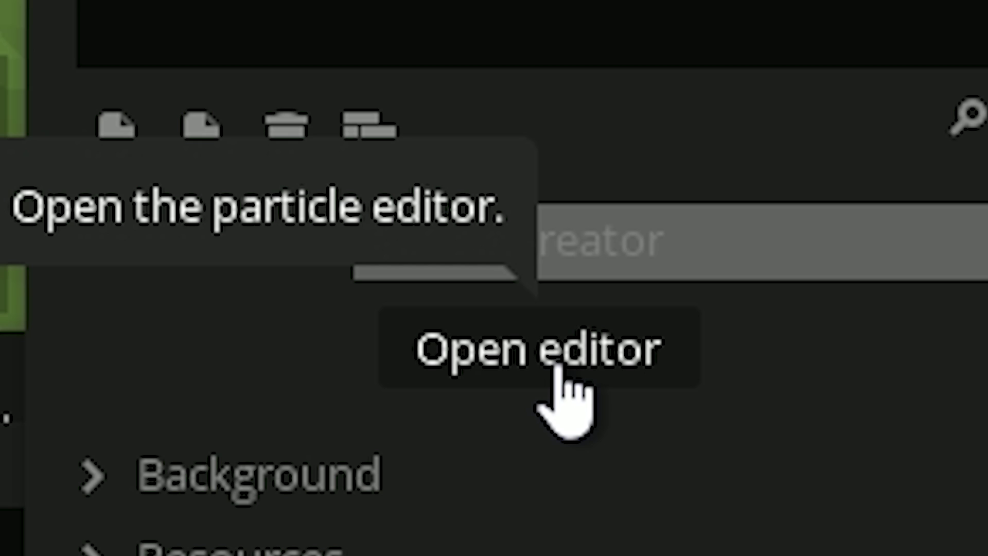
- Open the particle editor for the particle creator and go to its spawn settings
left_click(915, 365)
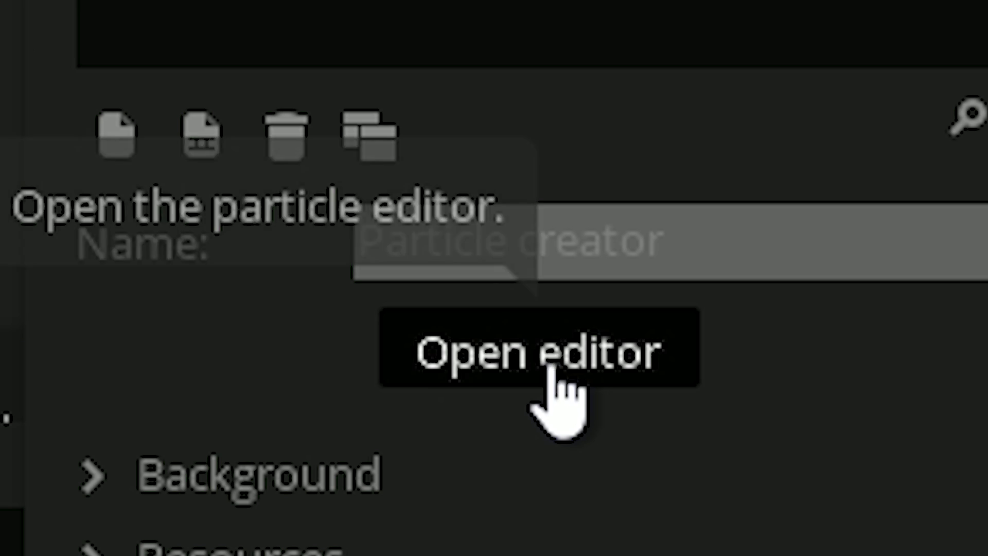
left_click_drag(810, 302, 816, 99)
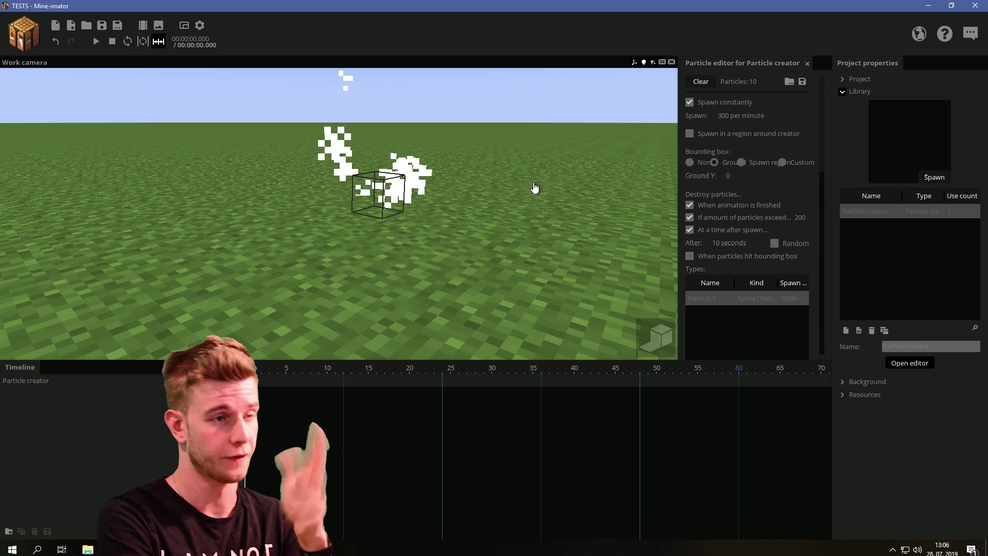
- Try manual spawning and clearing with constant spawning turned off, and turn constant spawning back on
left_click(689, 102)
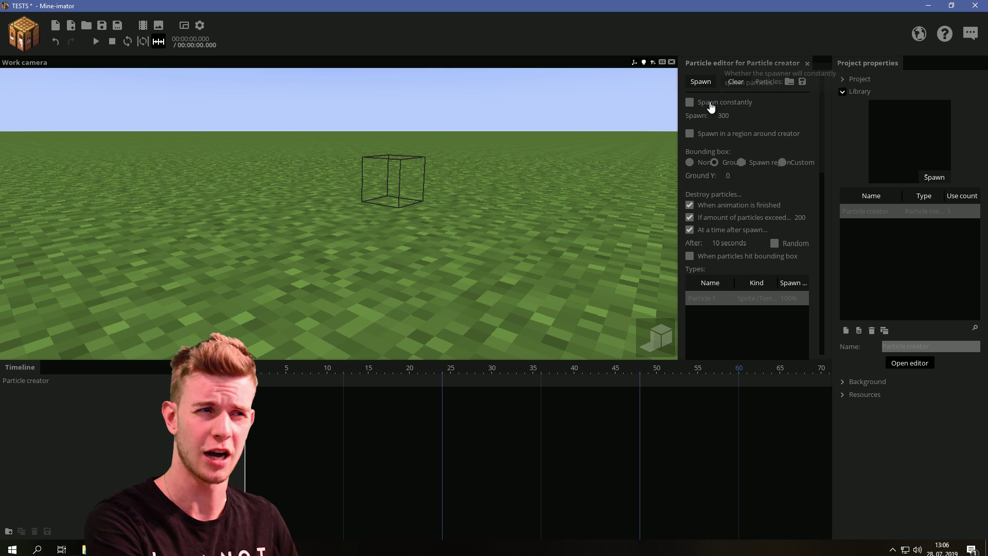
left_click(701, 81)
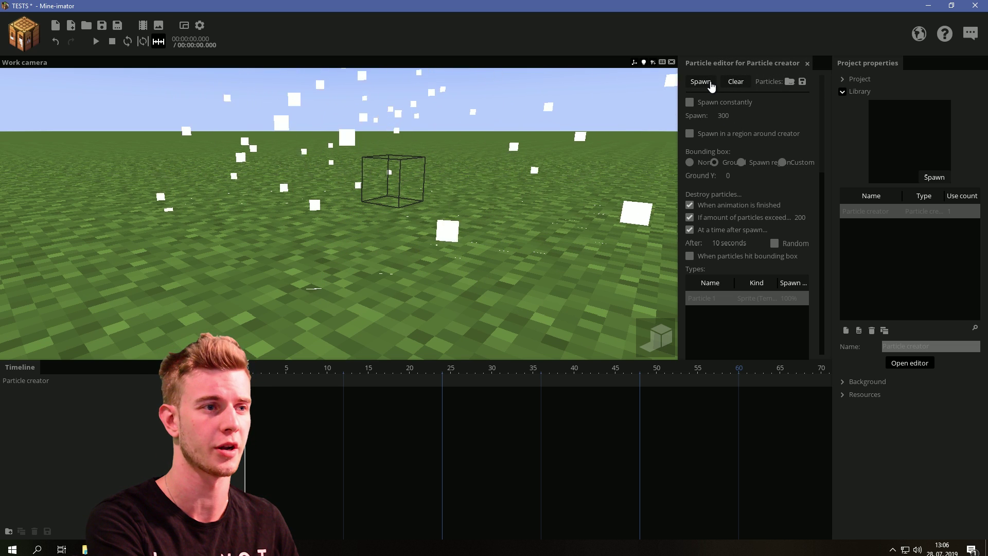
left_click(701, 82)
left_click(736, 82)
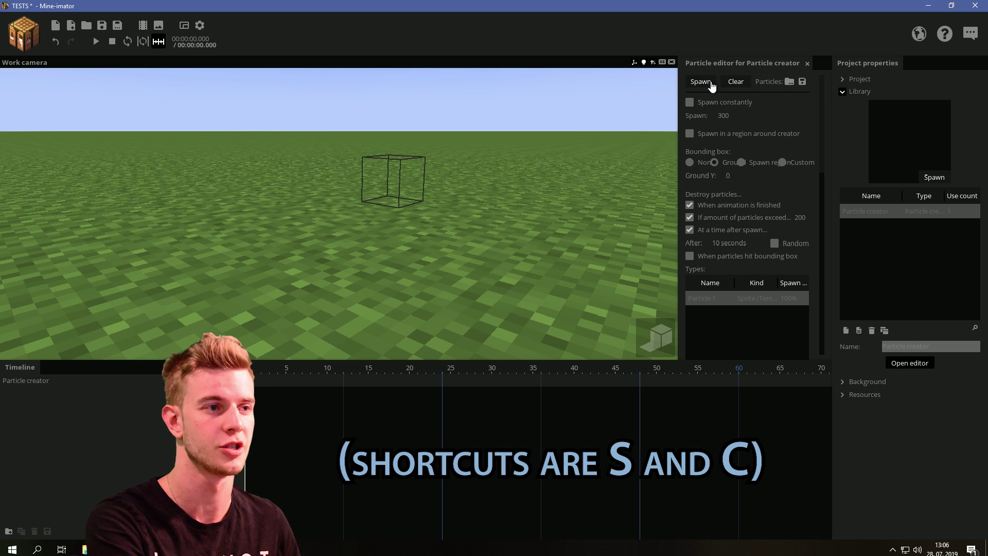
left_click(690, 103)
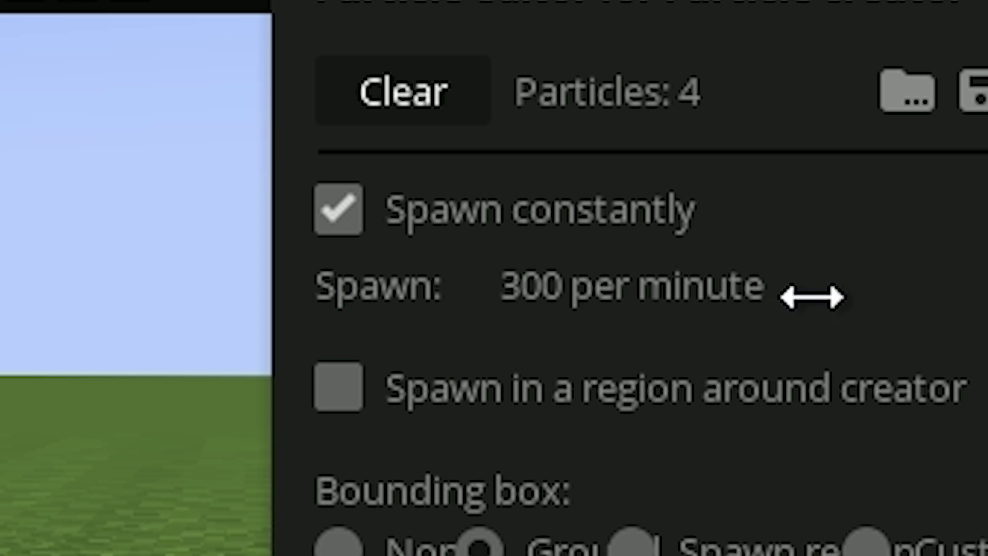
- Set the particle creator's constant spawn rate to 900 per minute
left_click(611, 282)
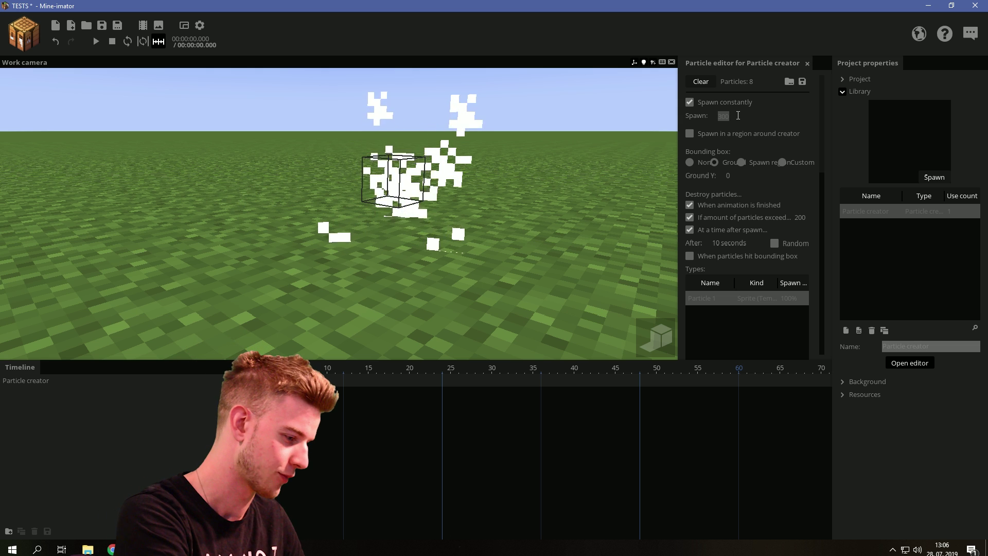
type("900")
key("Return")
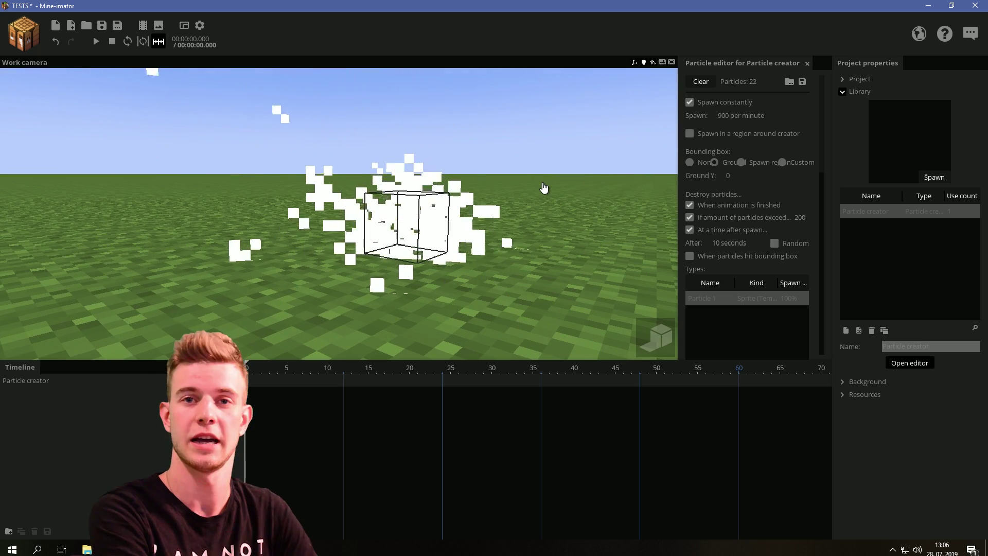
scroll(475, 193, "down", 4)
right_click_drag(475, 193, 453, 215)
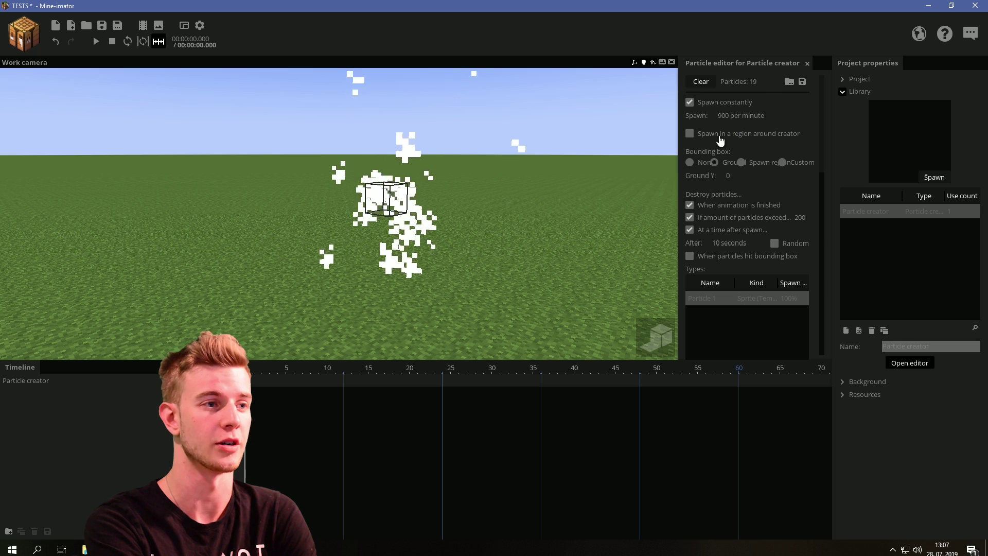
- Enable spawning in a region around the creator and set the region to a cube with a size of 107.51
left_click(375, 265)
scroll(466, 223, "down", 5)
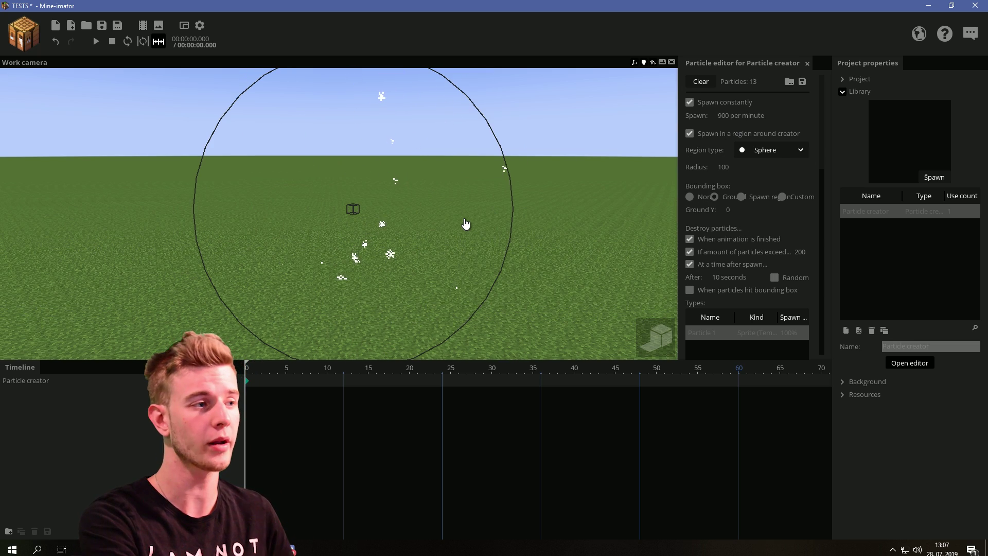
left_click_drag(723, 167, 670, 178)
left_click(777, 151)
left_click(741, 186)
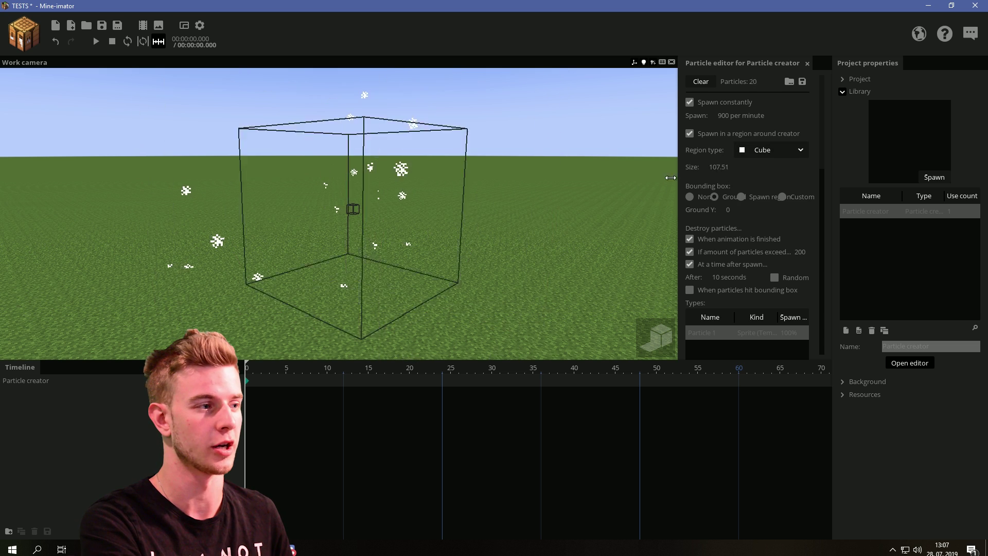
- Change the spawn region to a box with X size 16.88, Y size 12.33 and Z size 210.36
left_click(772, 149)
left_click(762, 196)
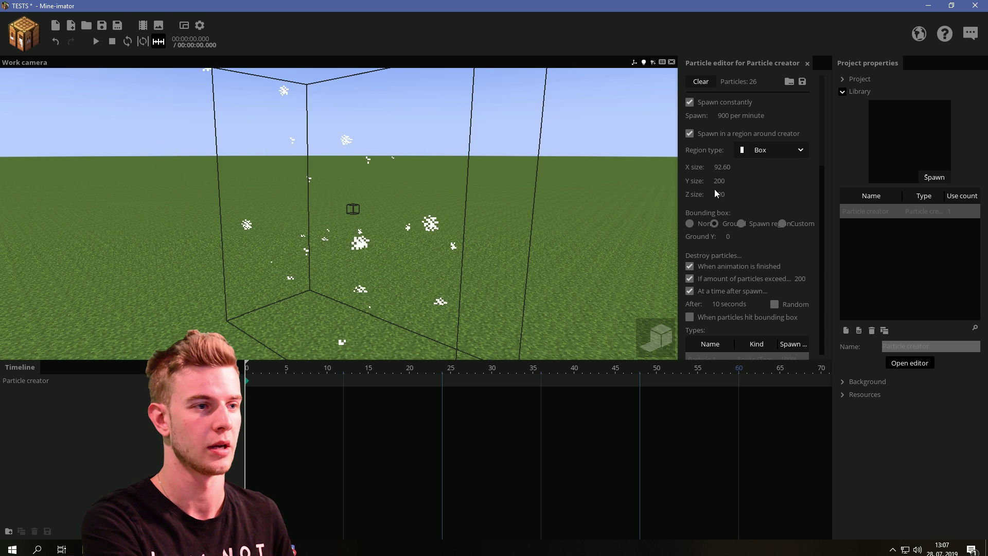
mouse_move(712, 195)
left_mouse_down()
mouse_move(737, 180)
mouse_move(664, 182)
mouse_move(718, 194)
left_mouse_up()
right_click_drag(560, 197, 620, 181)
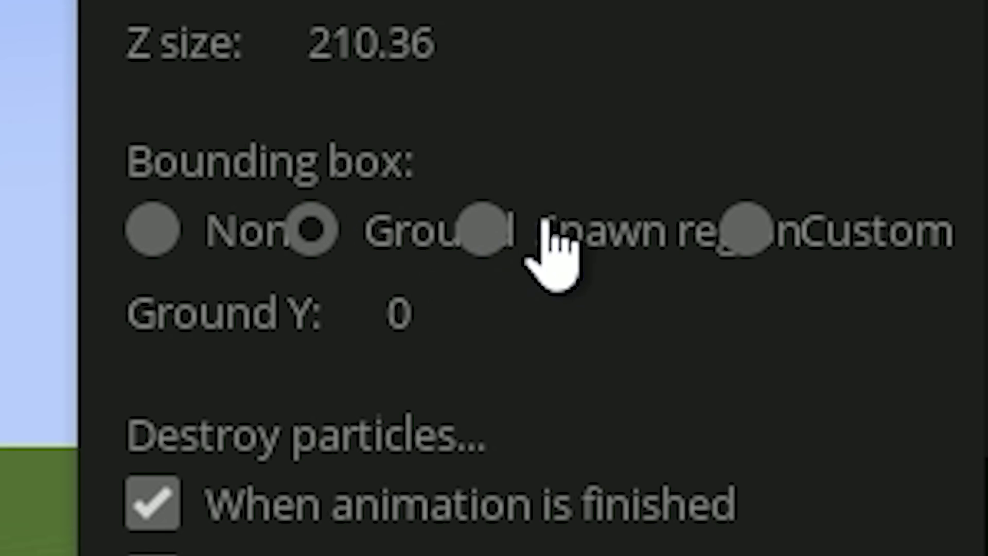
- Set the particles' bounding box to the spawn region and inspect how it confines them
left_click(546, 235)
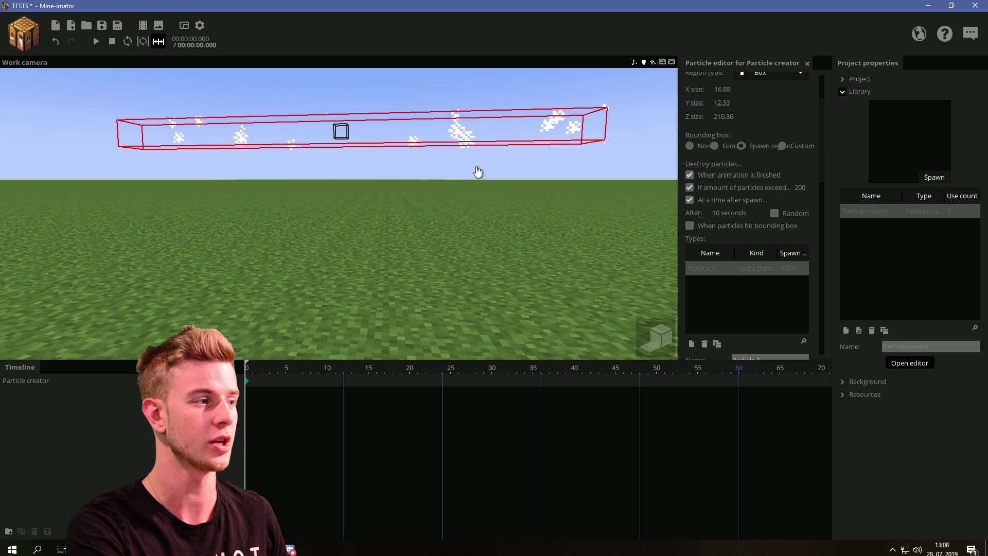
left_click_drag(411, 155, 422, 164)
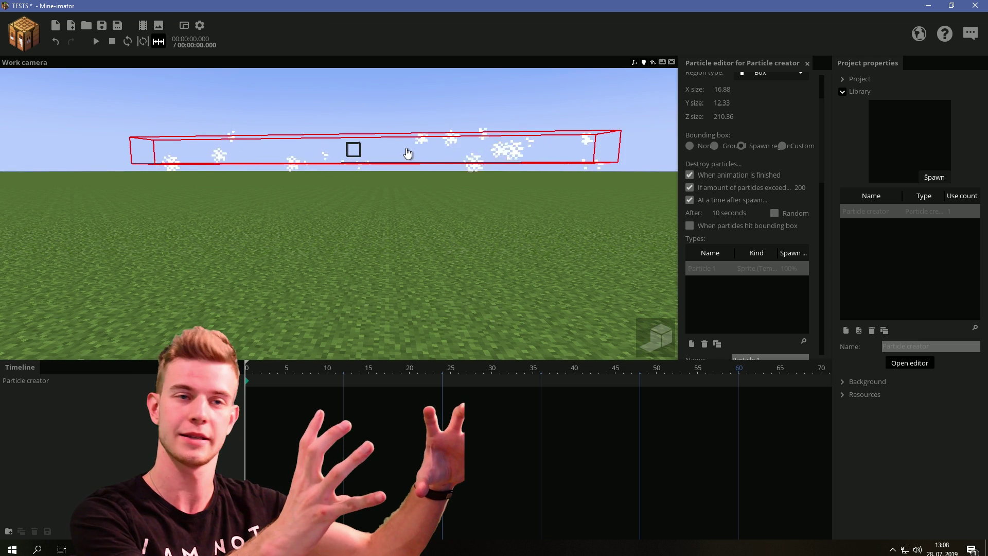
scroll(815, 182, "up", 3)
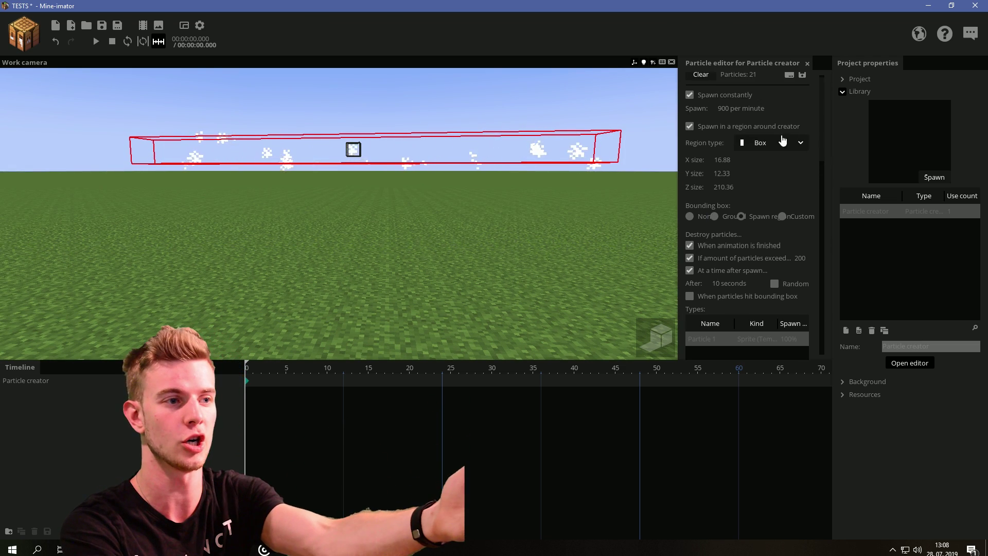
scroll(786, 139, "down", 3)
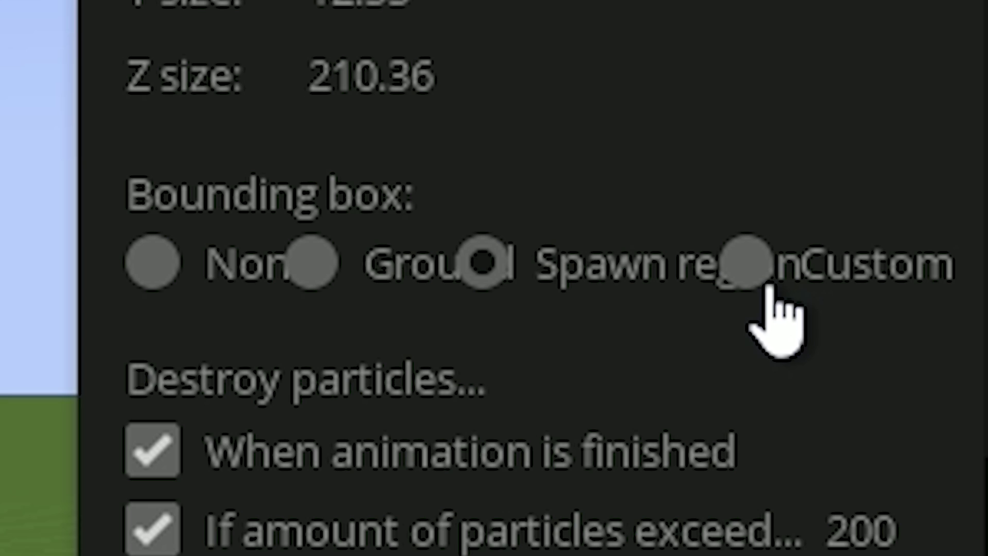
- Switch to a custom bounding box starting at X -301, Y -217 and Z -141, and make it relative to the creator
left_click(750, 282)
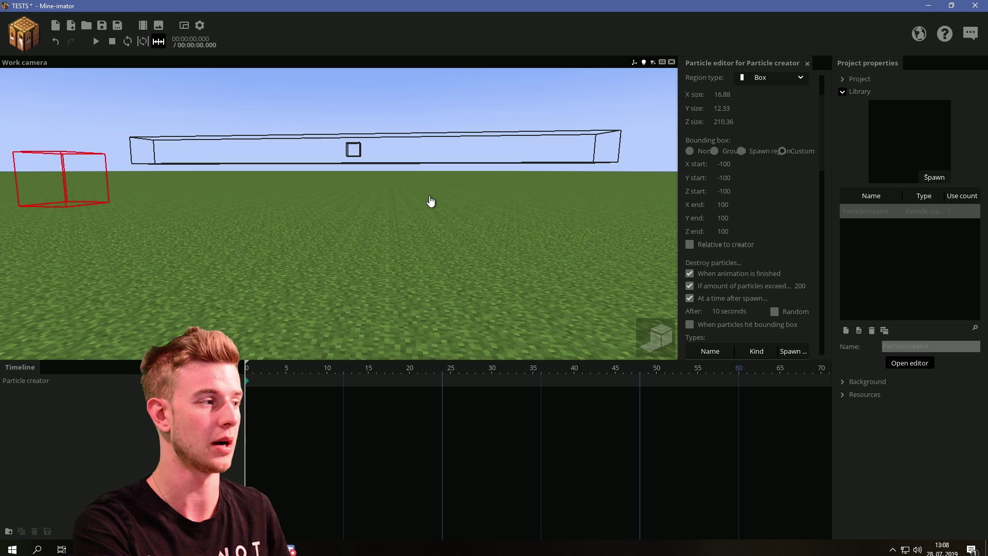
left_click_drag(430, 197, 646, 179)
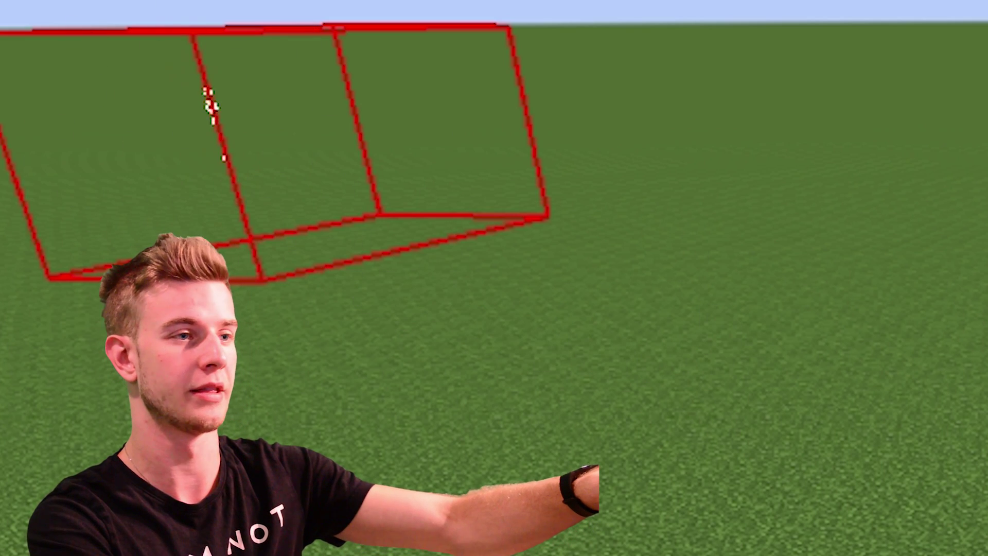
left_click_drag(723, 191, 639, 184)
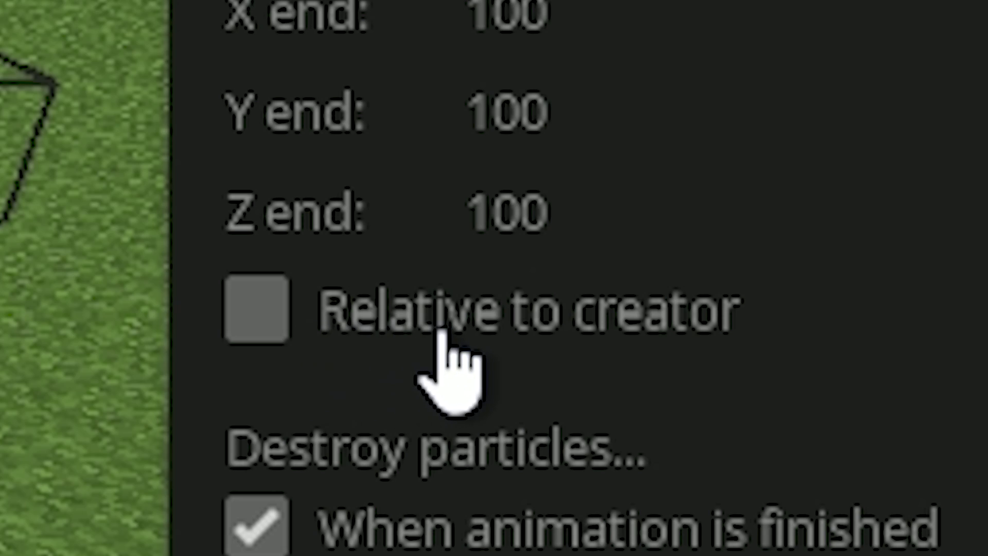
left_click(719, 252)
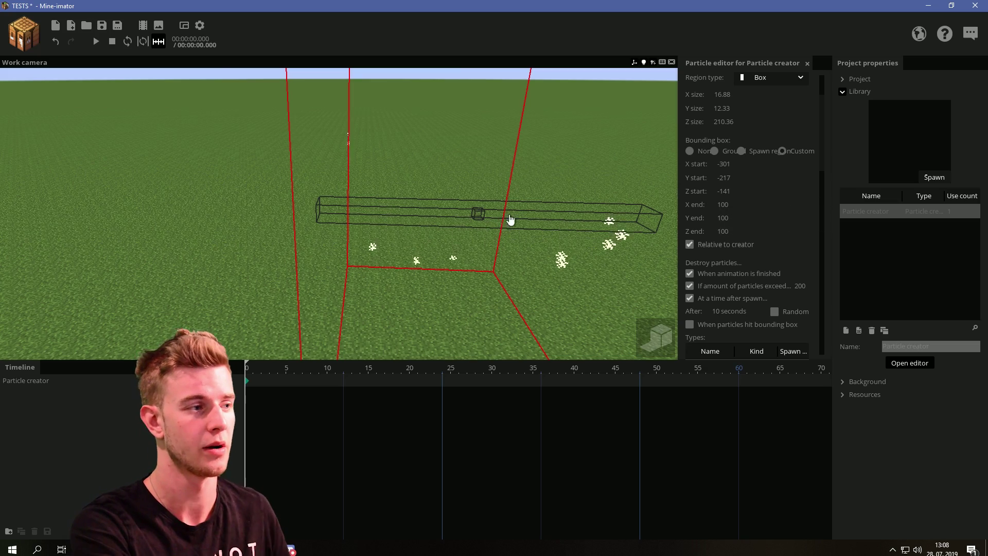
- Set the custom bounding box's start values to X -132, Y -23 and Z -10
left_click_drag(511, 219, 447, 203)
scroll(510, 220, "down", 3)
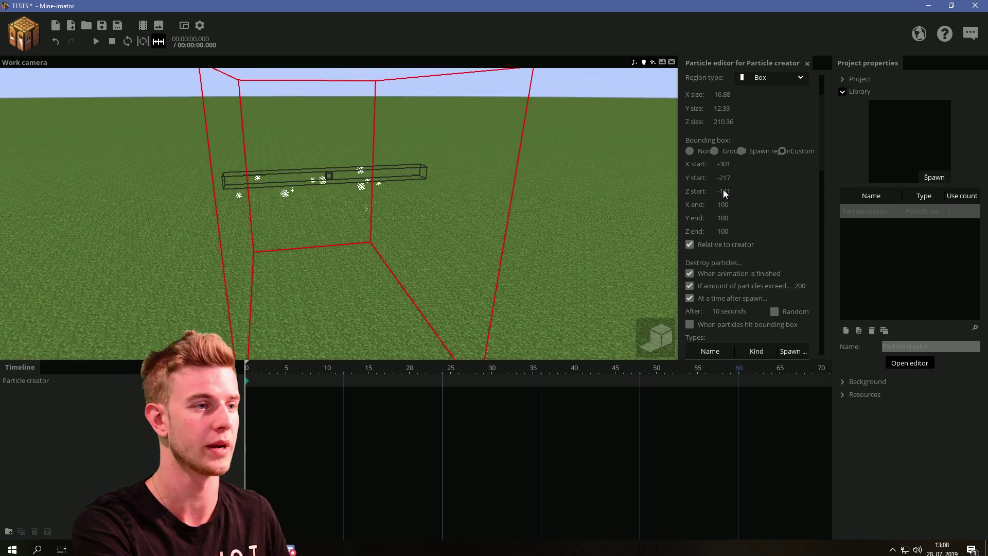
left_click(723, 165)
type("-22")
left_click(720, 181)
type("-10")
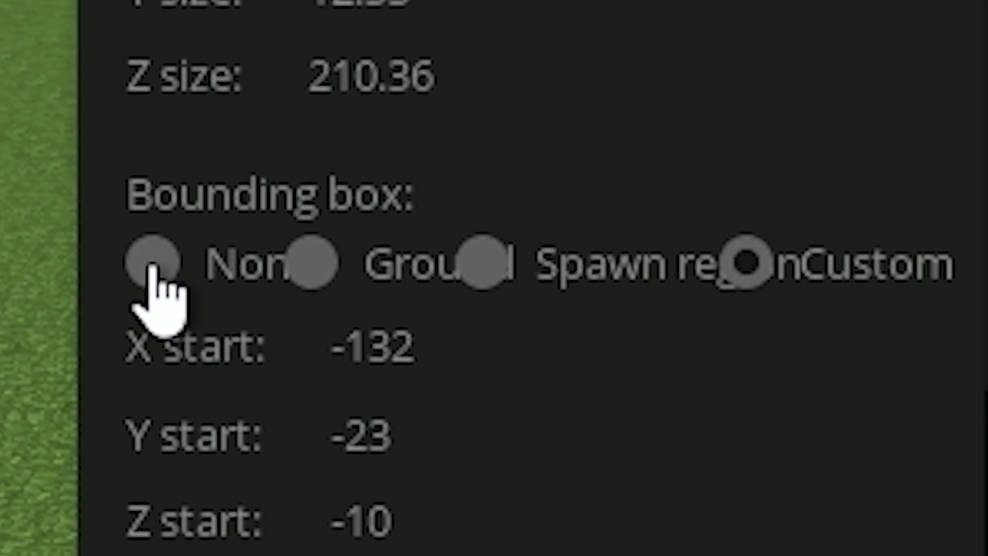
- Set the bounding box to None and look over the particle type settings and destroy options
left_click(689, 150)
left_click_drag(535, 239, 584, 205)
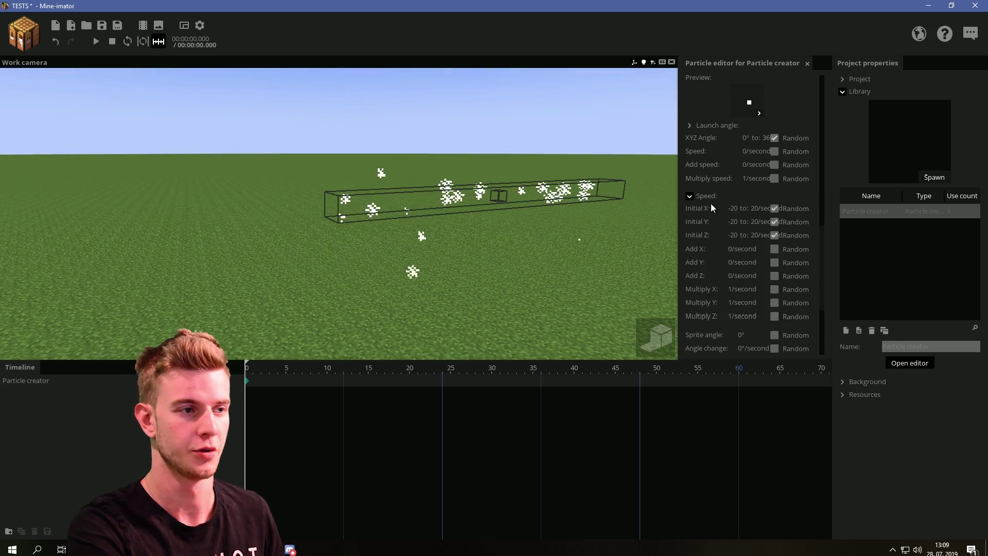
left_click_drag(825, 236, 824, 84)
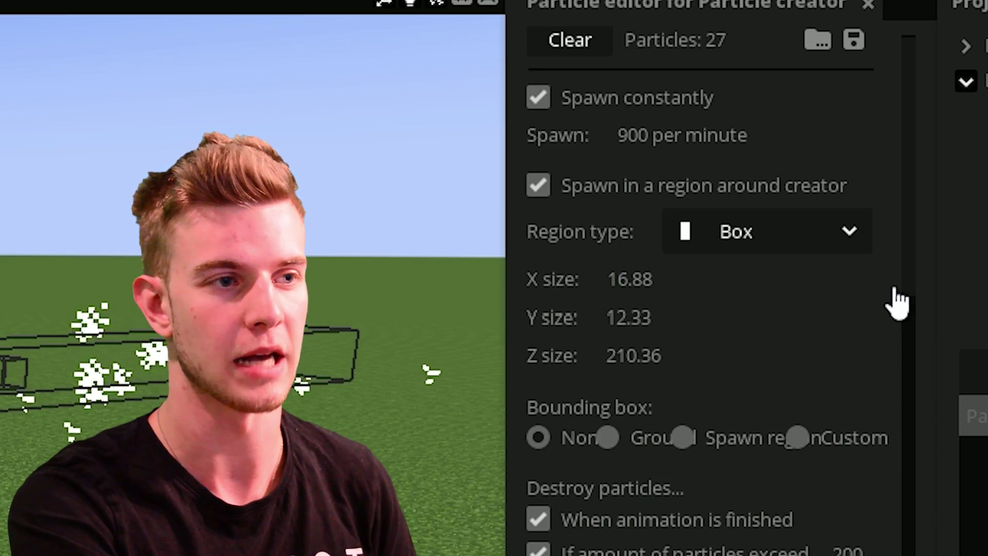
scroll(898, 304, "down", 3)
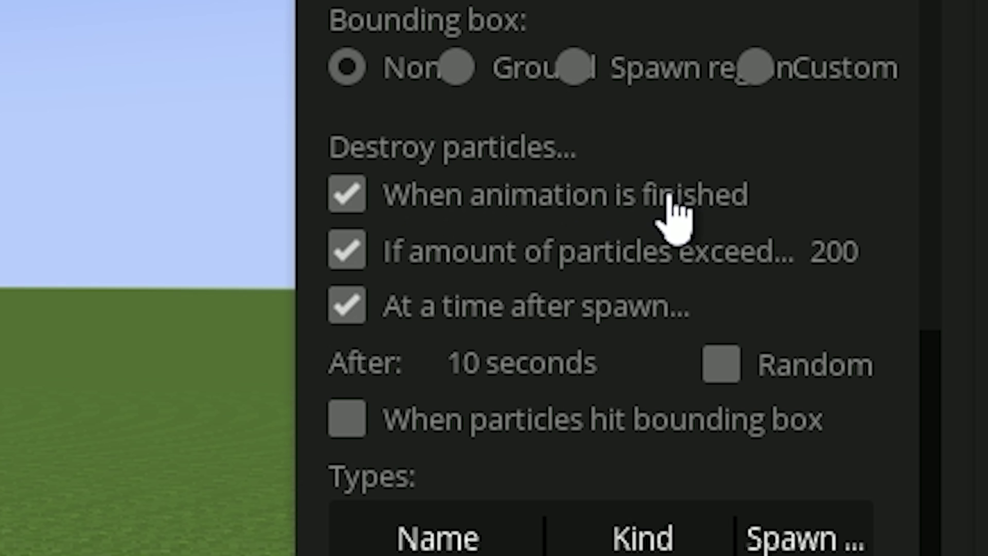
scroll(813, 232, "down", 10)
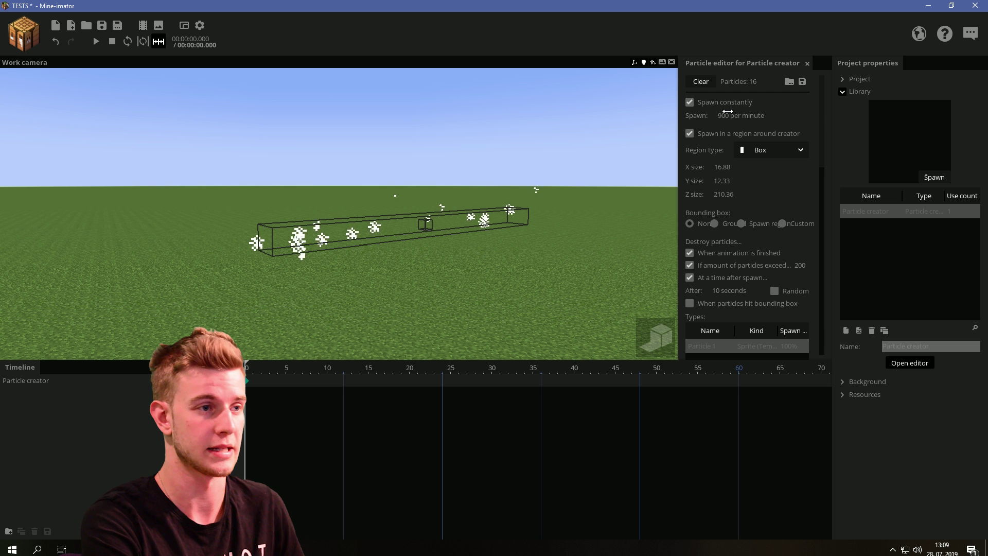
- Set the constant spawn rate to 15000 per minute
left_click(726, 114)
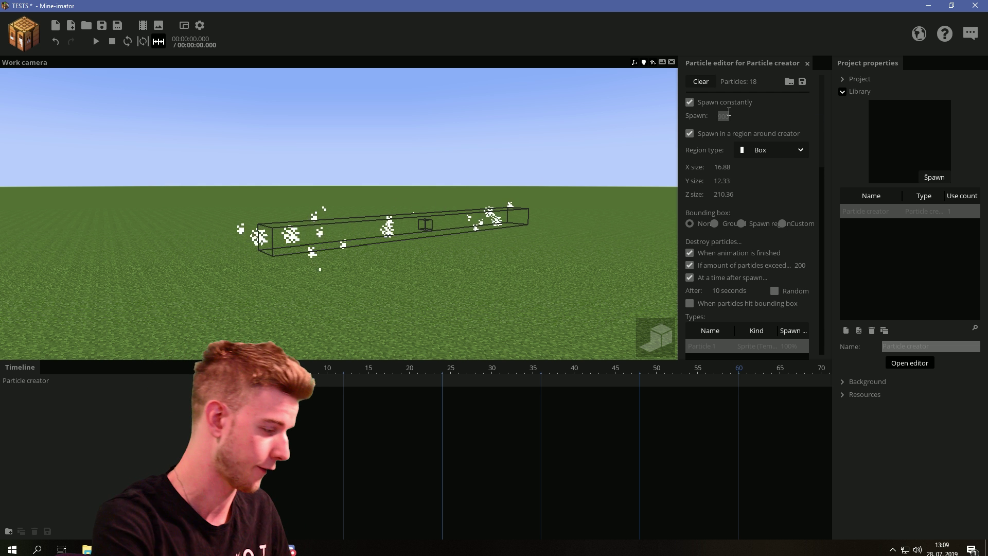
type("15000")
key("Return")
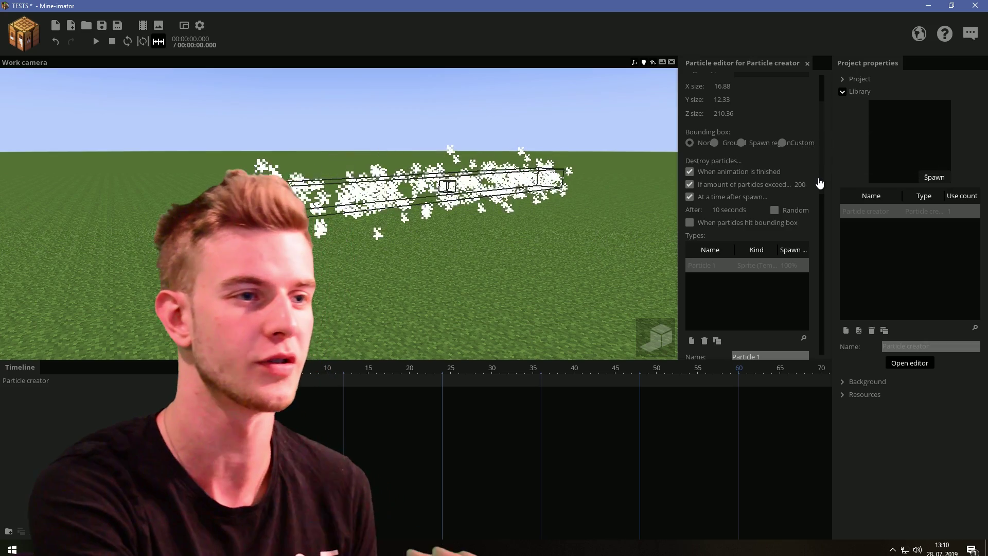
- Try raising the particle amount limit for destruction to 288 and return it to 200
scroll(818, 182, "up", 3)
scroll(759, 123, "down", 3)
left_click_drag(806, 232, 896, 232)
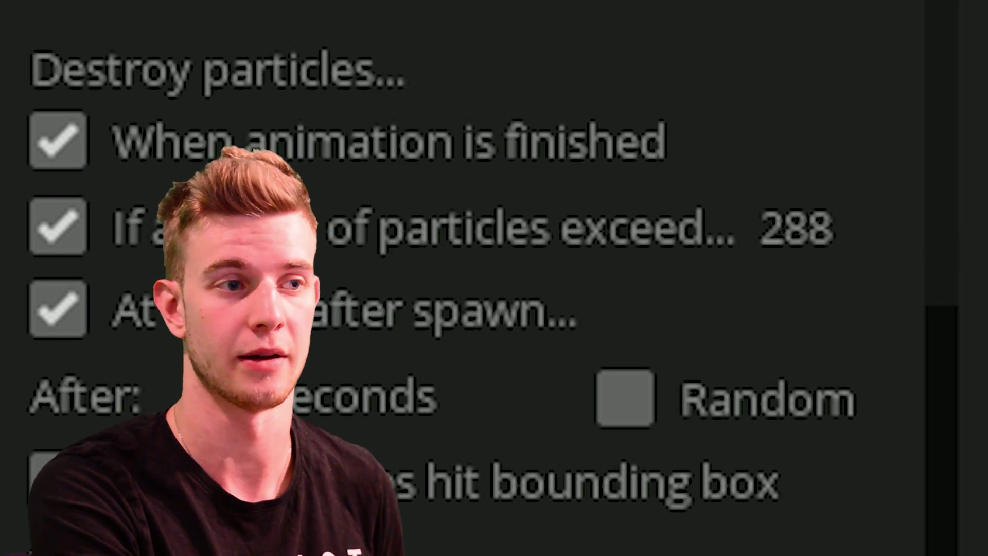
left_click_drag(746, 232, 798, 232)
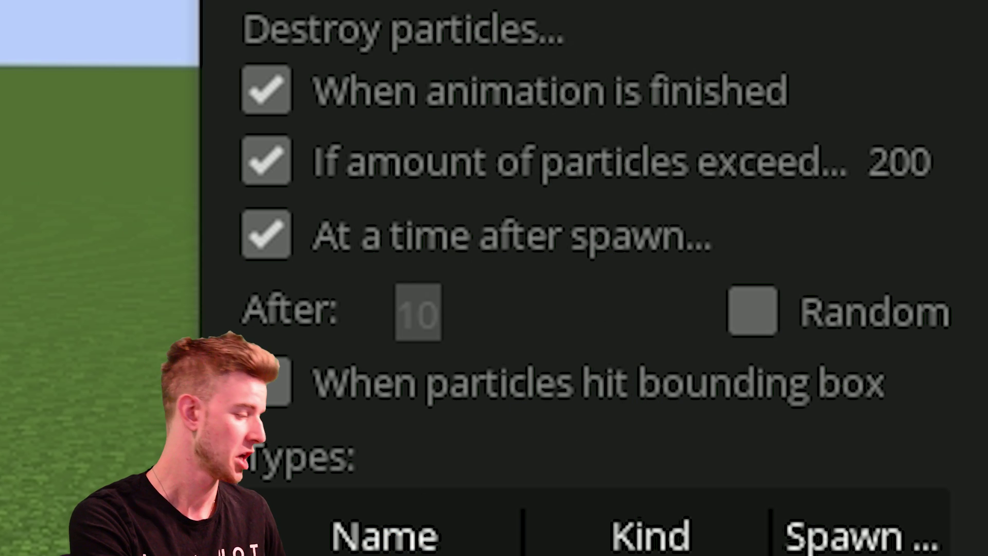
- Try destroying particles 2 seconds after spawning, and at a random time between 1 and 3 seconds
type("2 seconds")
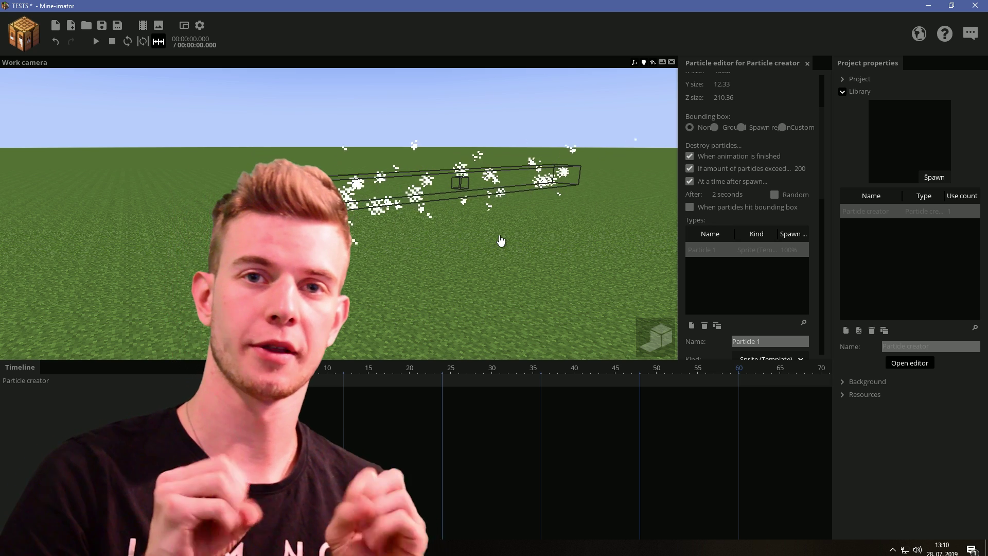
left_click(775, 194)
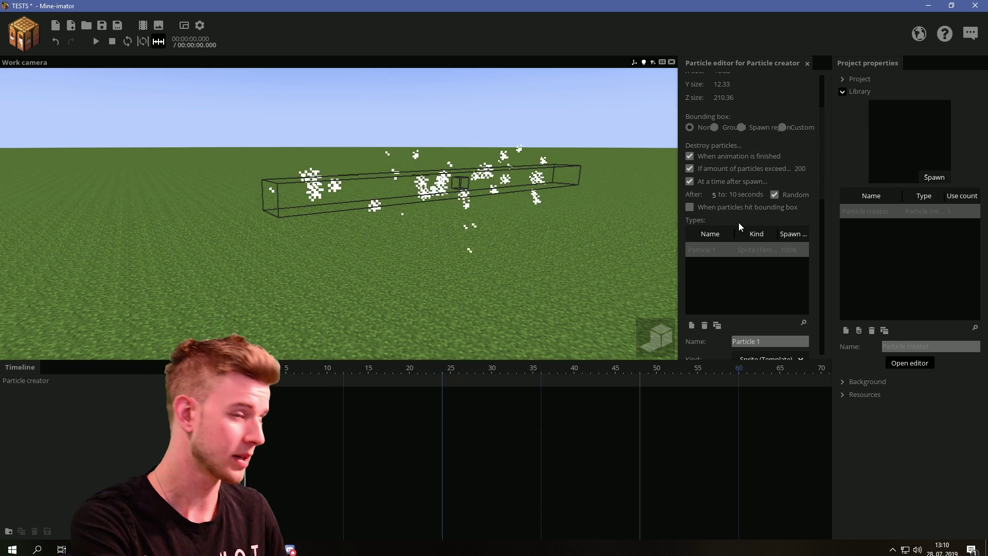
left_click(717, 197)
type("1")
left_click(734, 195)
type("3")
key("Return")
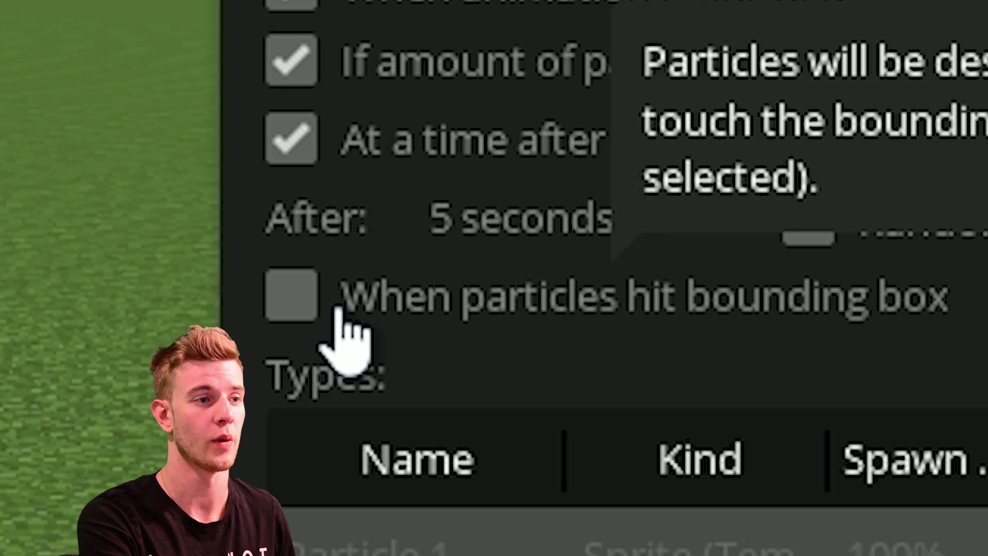
- Enable destroying particles when they hit the bounding box
left_click(698, 209)
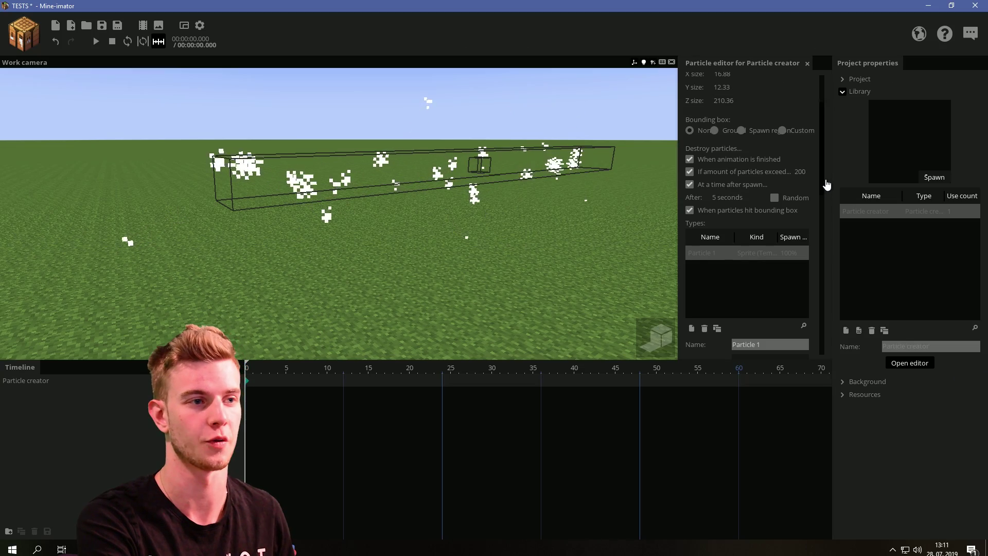
- Try a custom bounding box with X start -132 and Y start -23, and inspect it from several angles
left_click_drag(823, 181, 823, 129)
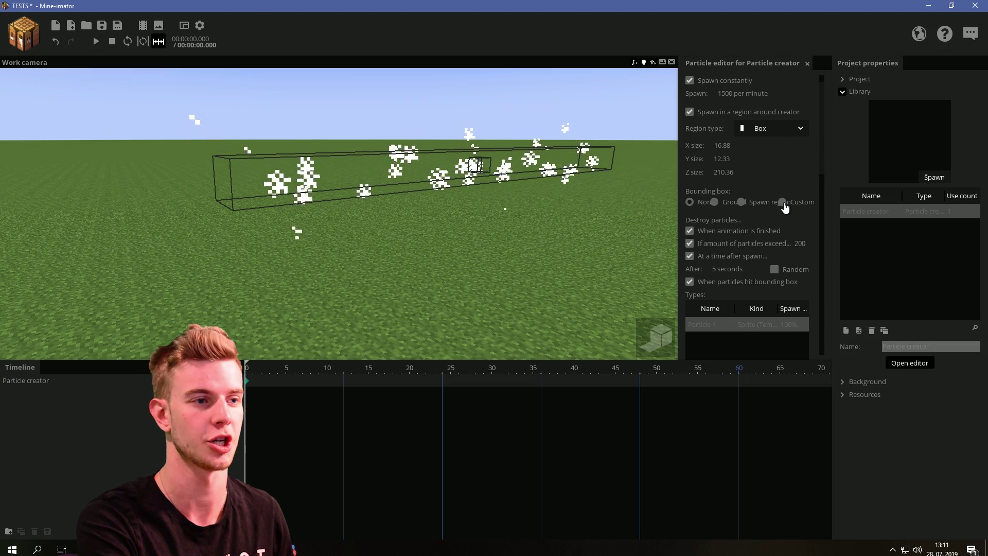
left_click(784, 203)
left_click_drag(658, 203, 551, 198)
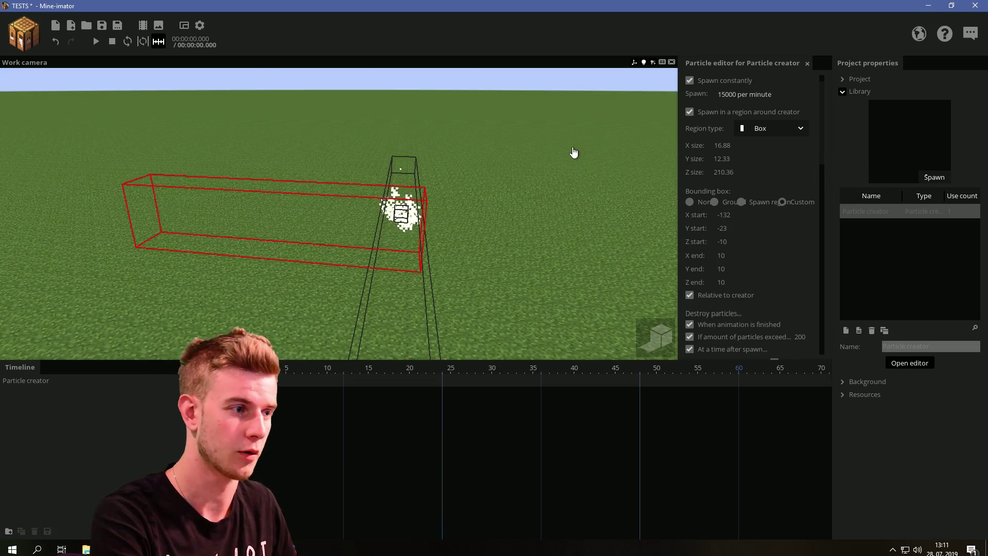
left_click_drag(573, 152, 330, 170)
left_click_drag(355, 183, 353, 173)
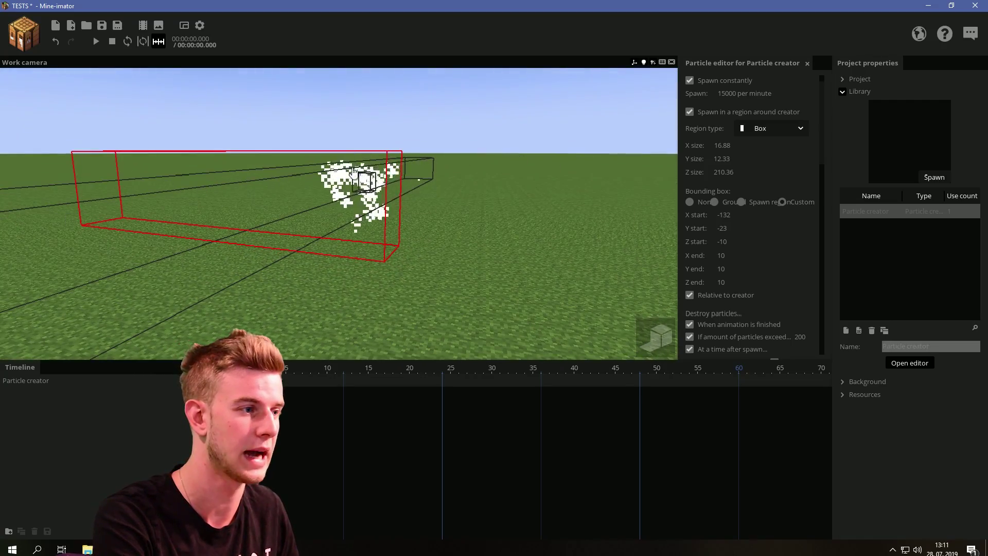
right_click_drag(468, 198, 304, 200)
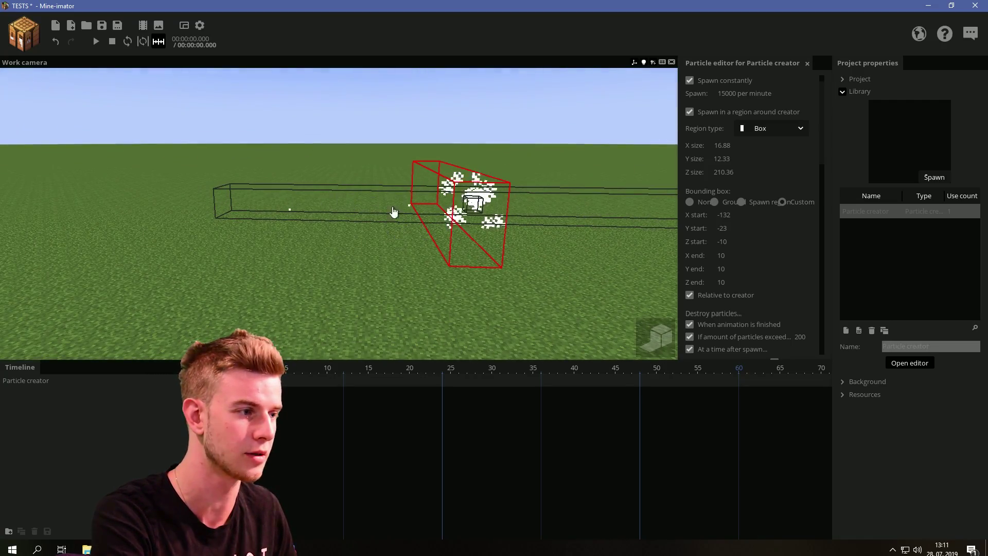
right_click_drag(393, 211, 510, 209)
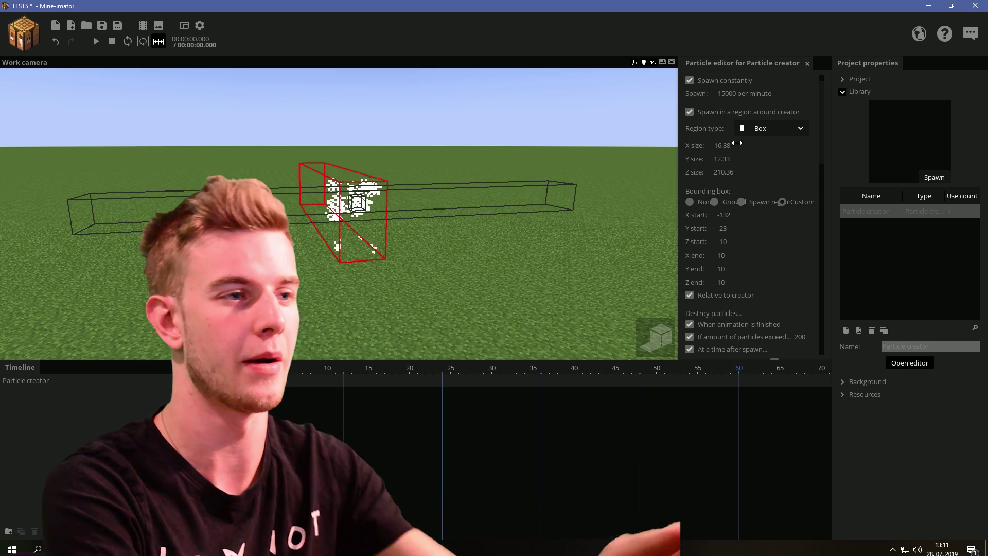
- Set the bounding box to None and turn off destroying particles when they hit the bounding box
left_click_drag(824, 157, 826, 153)
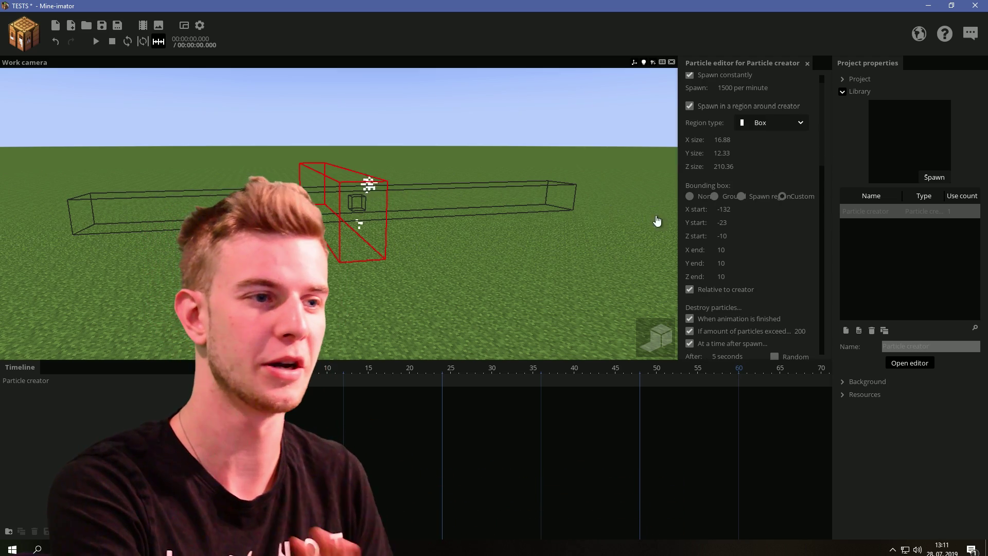
left_click(690, 197)
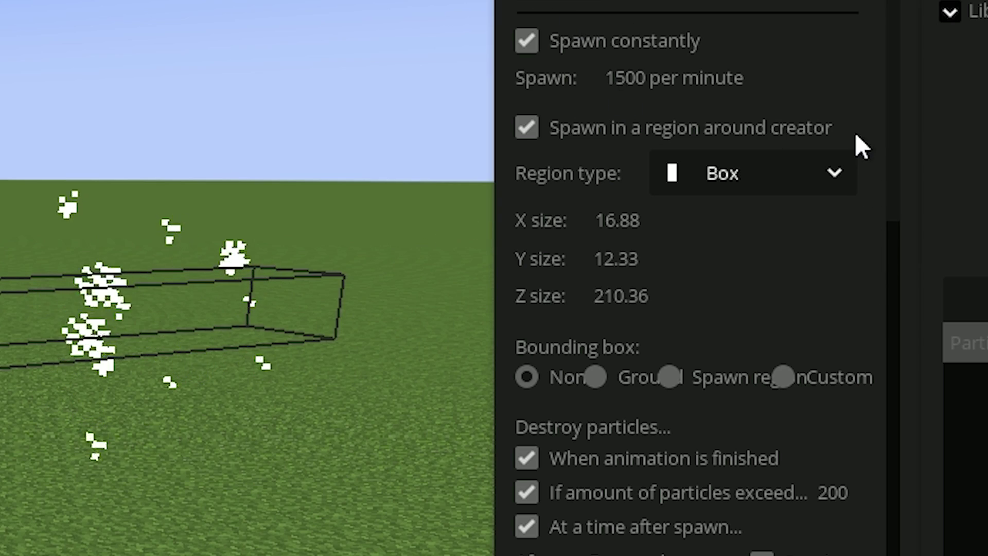
left_click_drag(891, 142, 891, 351)
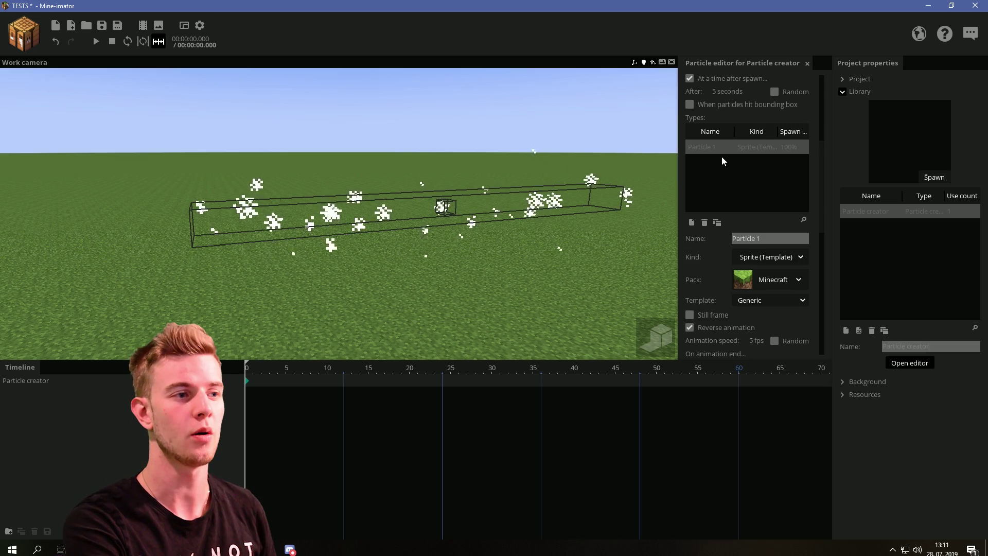
- Rename the particle type Particle 1 as SBEVE
left_click(722, 162)
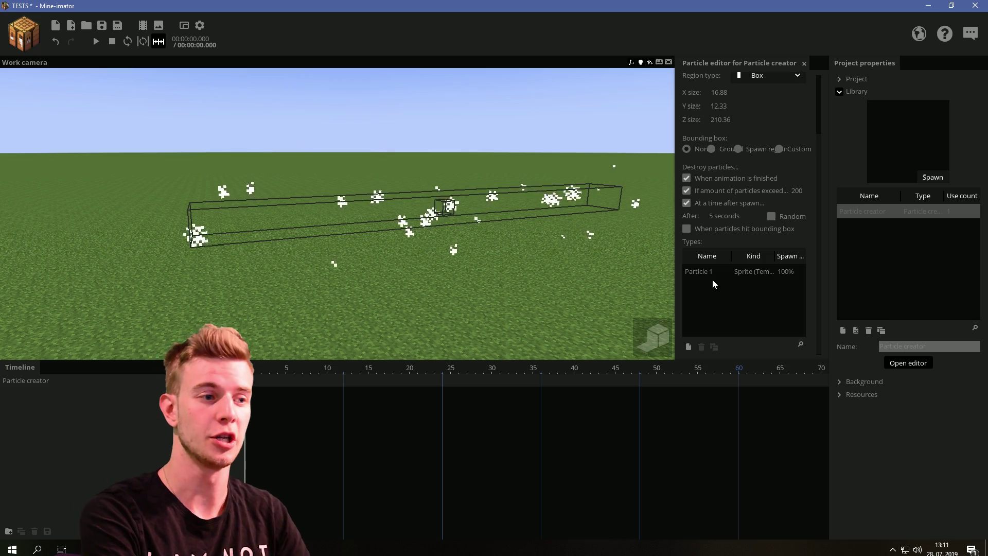
left_click(630, 262)
mouse_move(823, 173)
left_mouse_down()
mouse_move(818, 302)
mouse_move(822, 180)
left_mouse_up()
left_click(788, 218)
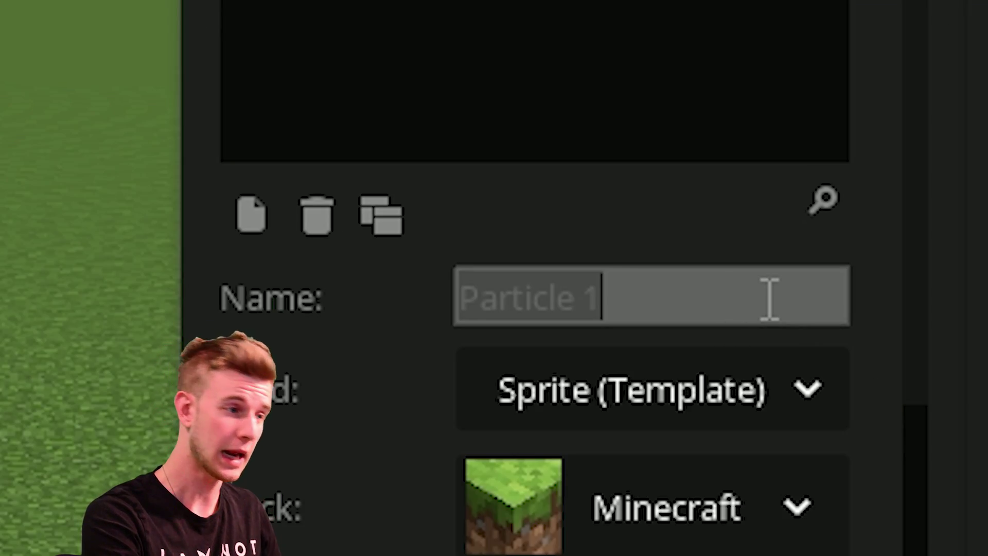
type("SBEVE")
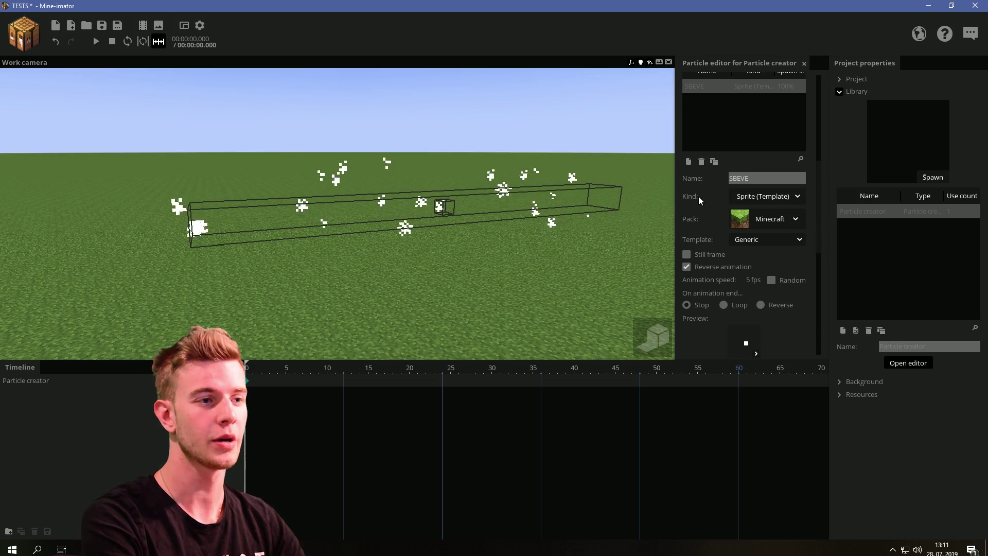
- Try changing the particle type's kind to Sprite (Sheet)
mouse_move(700, 196)
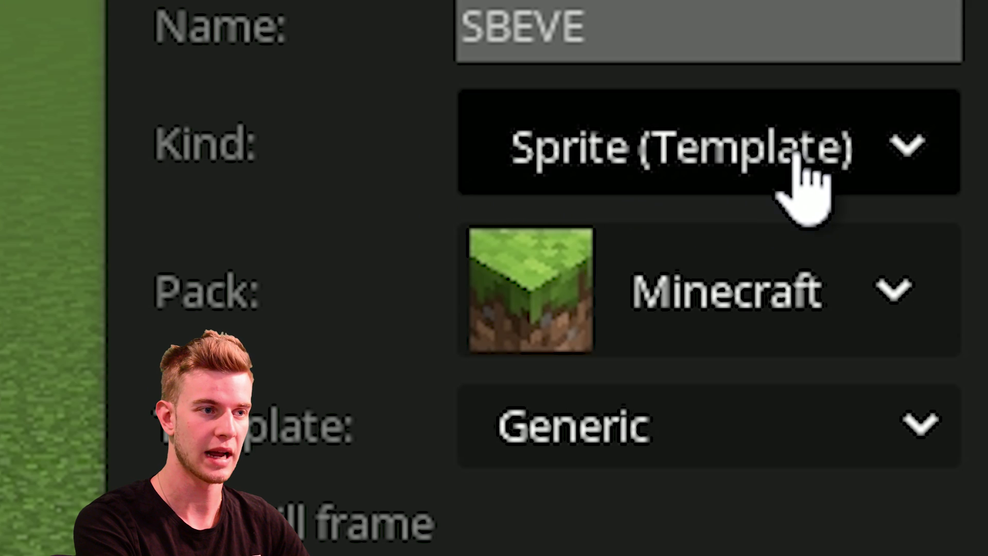
left_click(723, 258)
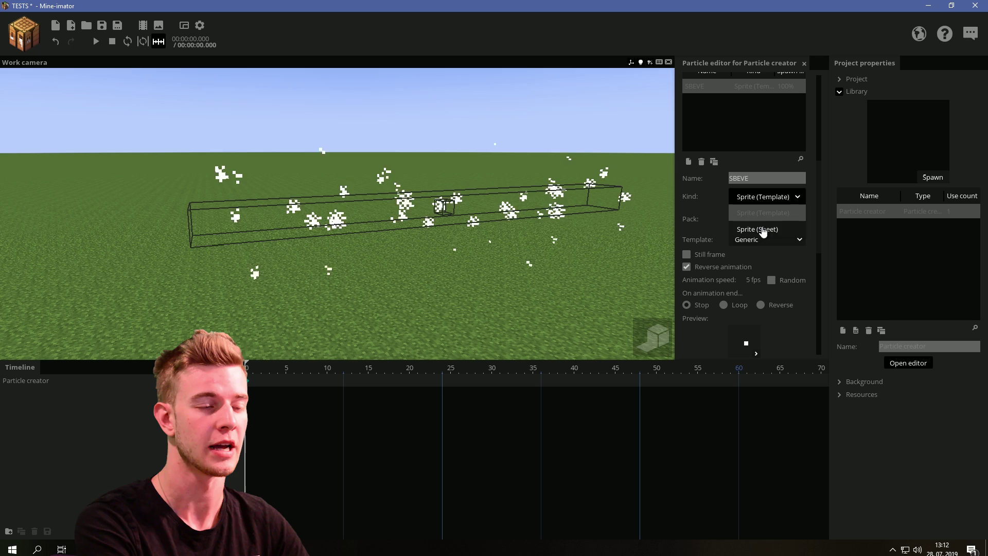
left_click(679, 360)
scroll(815, 197, "down", 2)
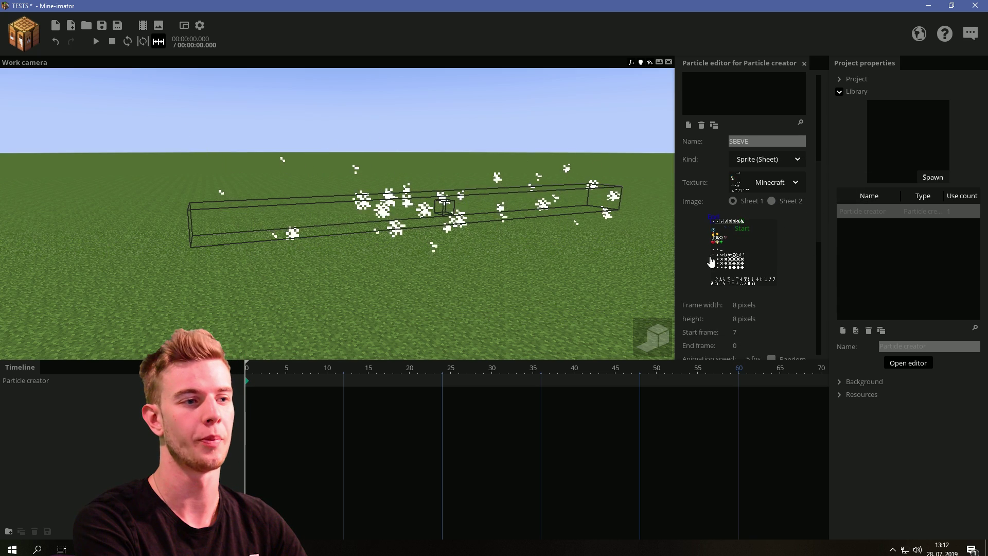
- Try a frame range from 144 to 148 on the sprite sheet, and return the start frame to 7 and the end frame to 0
scroll(819, 211, "down", 2)
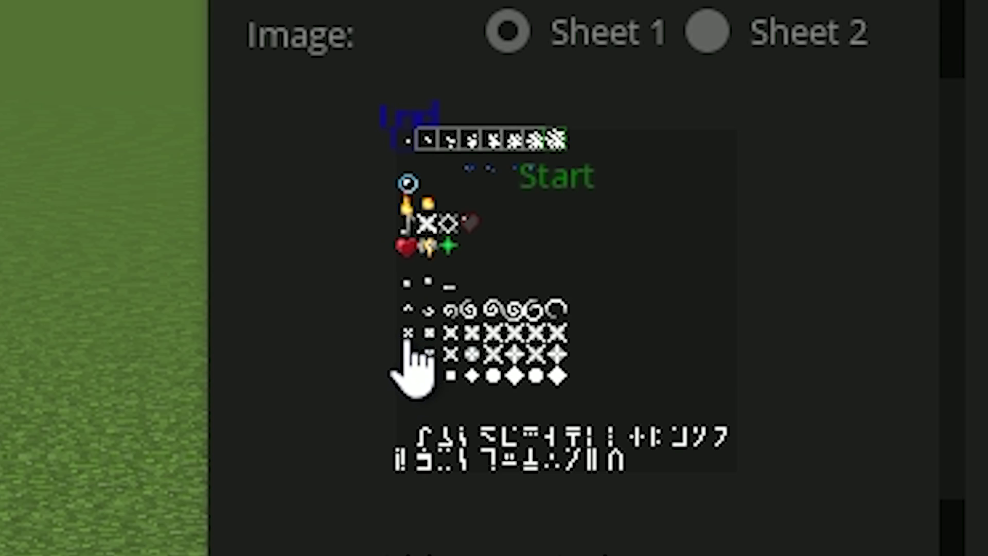
left_click_drag(714, 223, 747, 223)
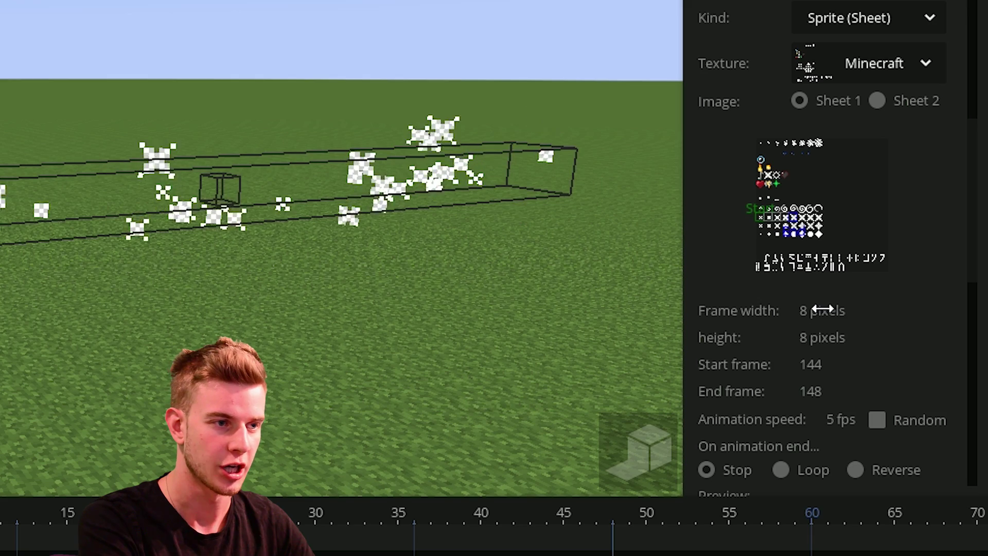
mouse_move(743, 267)
left_mouse_down()
mouse_move(778, 265)
mouse_move(749, 279)
left_mouse_up()
left_click(780, 157)
mouse_move(832, 334)
left_mouse_down()
mouse_move(844, 333)
mouse_move(814, 335)
left_mouse_up()
left_click_drag(813, 336, 801, 336)
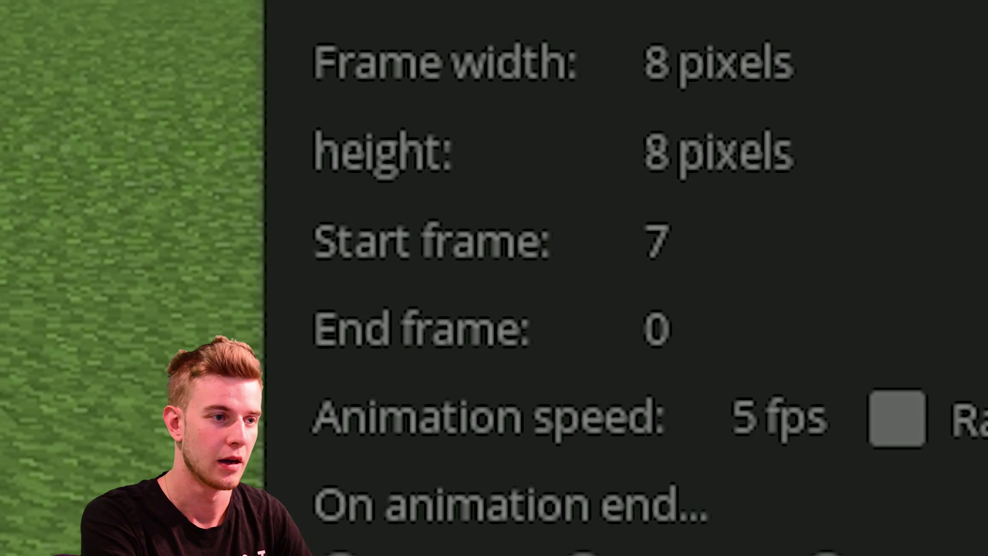
left_click_drag(656, 242, 918, 416)
key("ctrl+z")
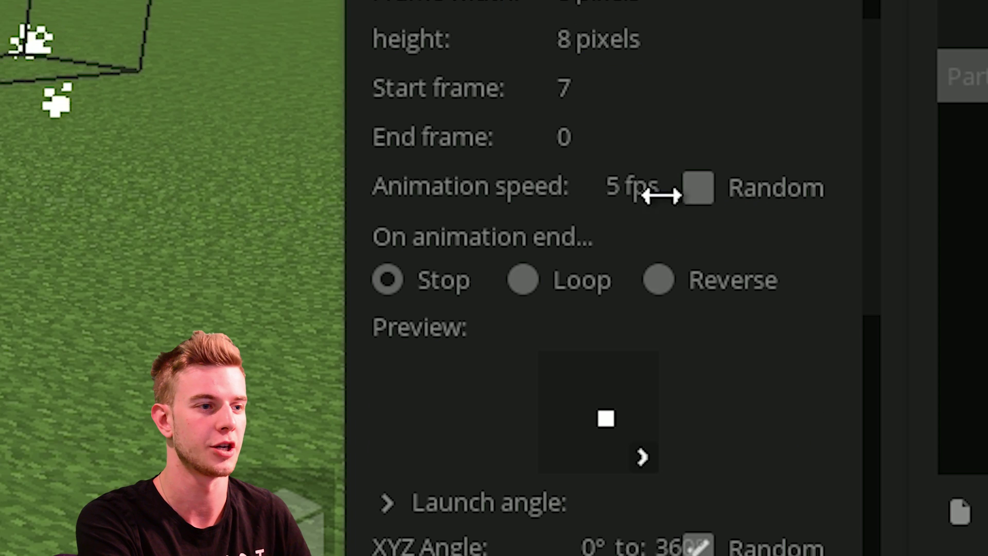
- Try raising the animation speed to 18.60 fps and making it random
left_click_drag(764, 494, 985, 494)
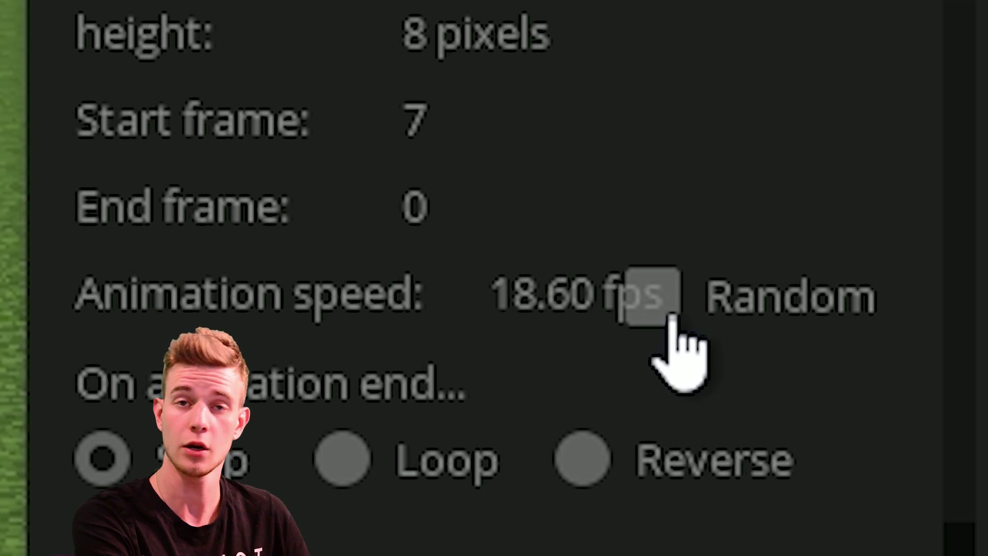
left_click(771, 242)
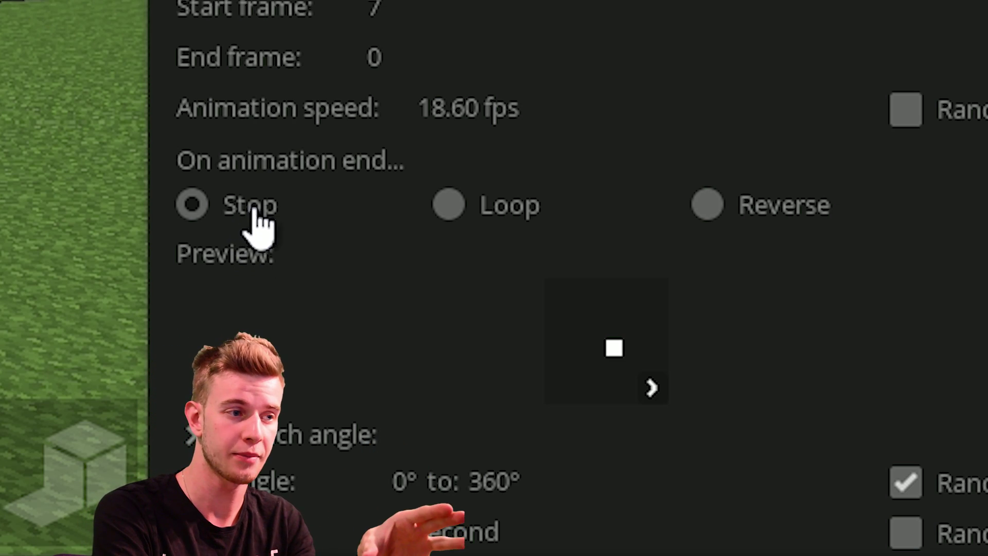
- Try the Loop, Stop and Reverse options for the animation end, and reset the animation speed to 5 fps
left_click(449, 205)
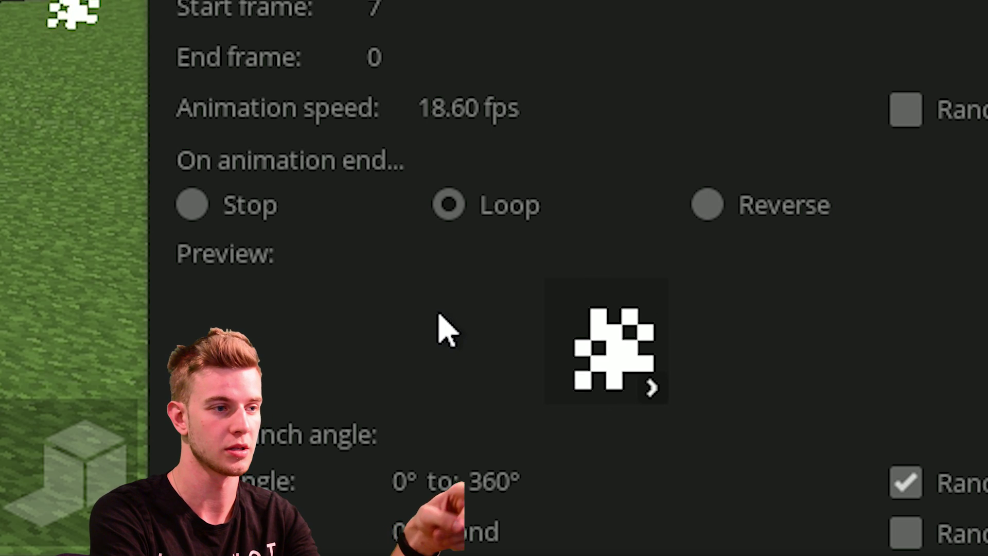
right_click(440, 108)
left_click(191, 205)
left_click(709, 206)
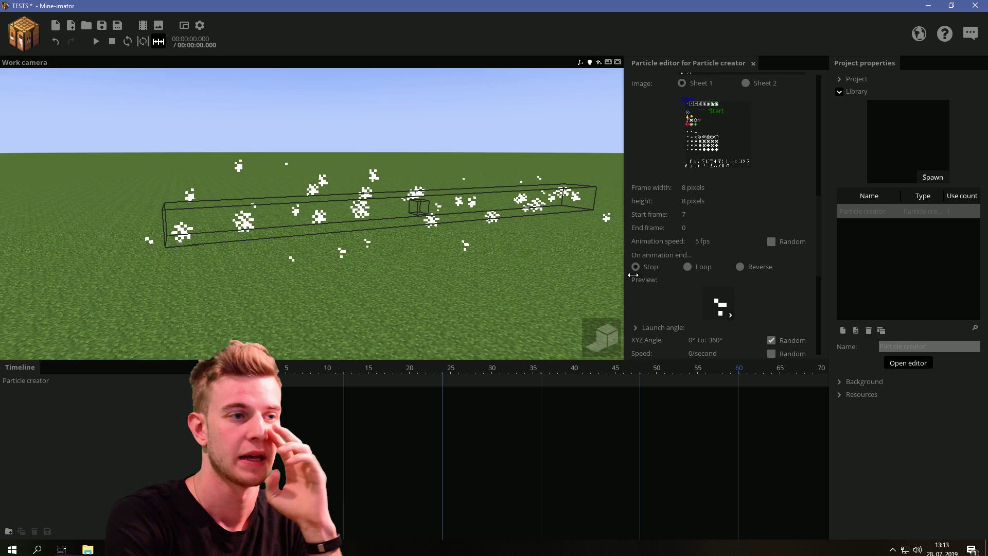
- Set the particle kind back to Sprite (Template) and keep Minecraft as the pack
scroll(813, 242, "up", 5)
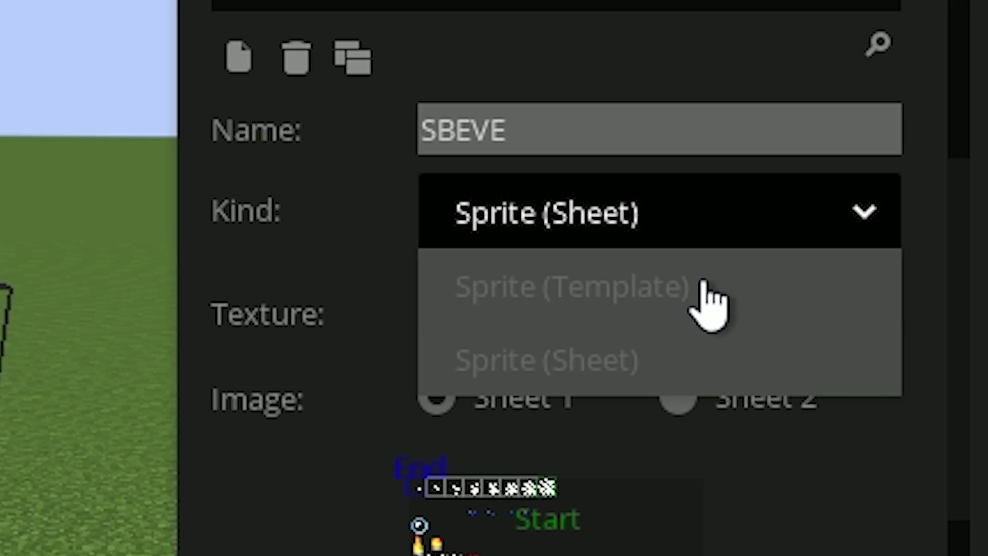
left_click(761, 186)
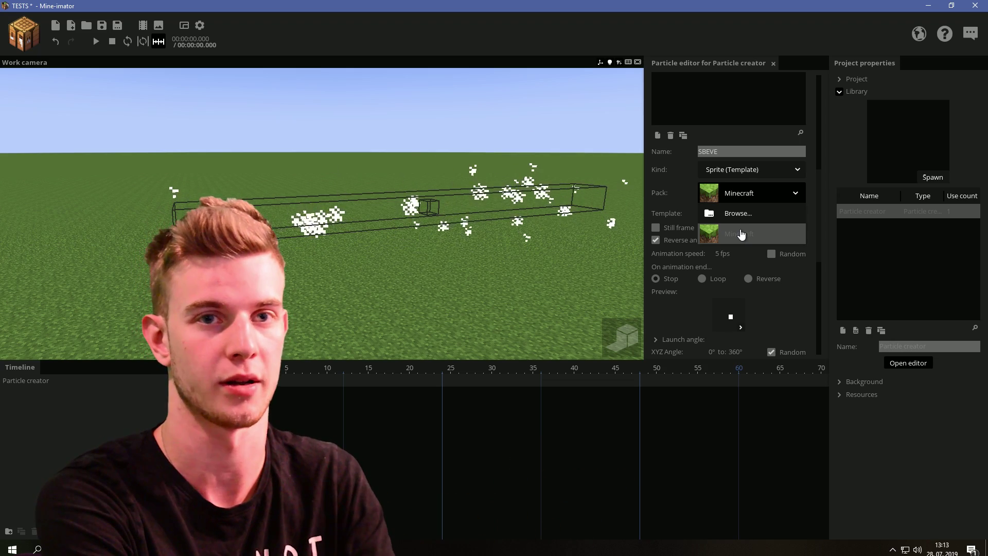
left_click(741, 234)
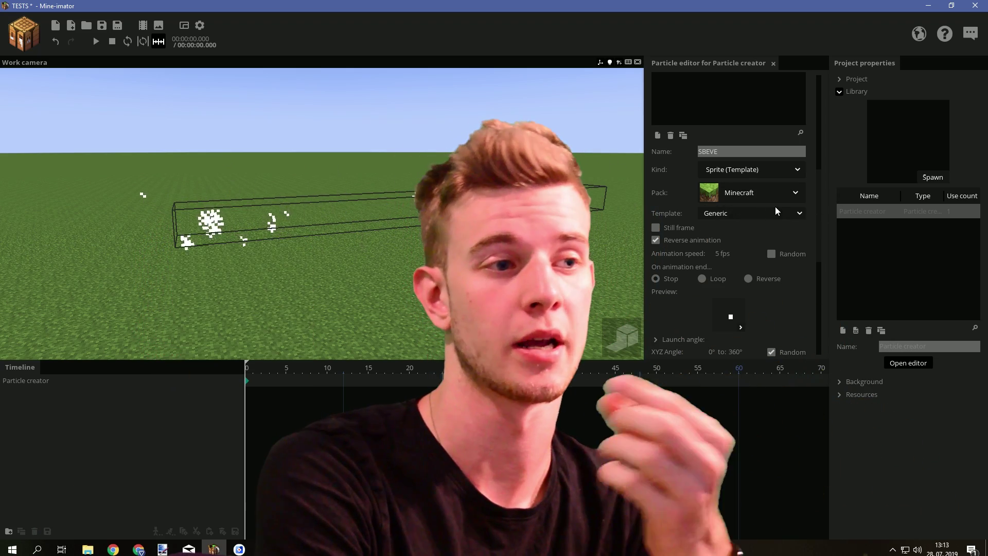
- Try the Big Smoke, Bubble Pop and Effect templates for the particle type
left_click(795, 214)
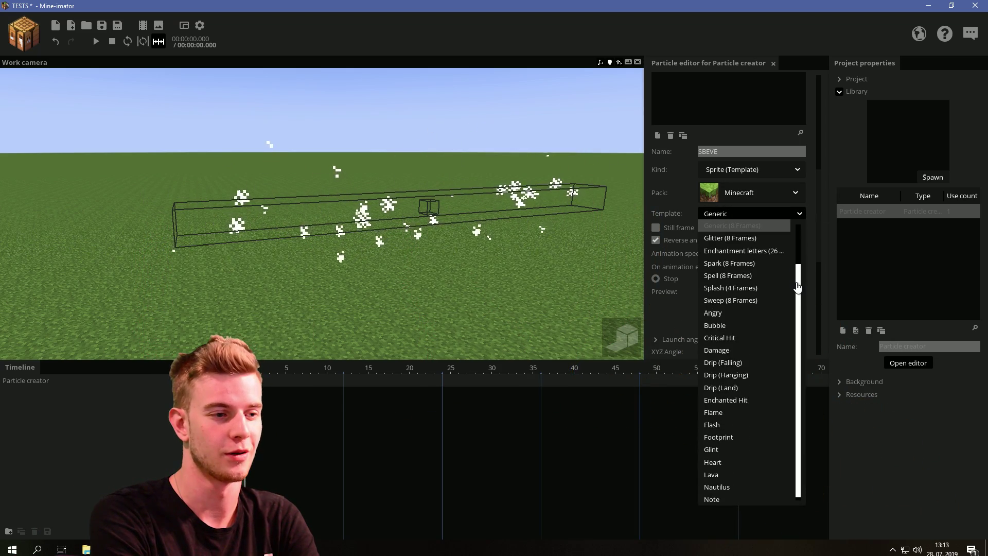
scroll(797, 288, "up", 4)
left_click(731, 226)
left_click(743, 215)
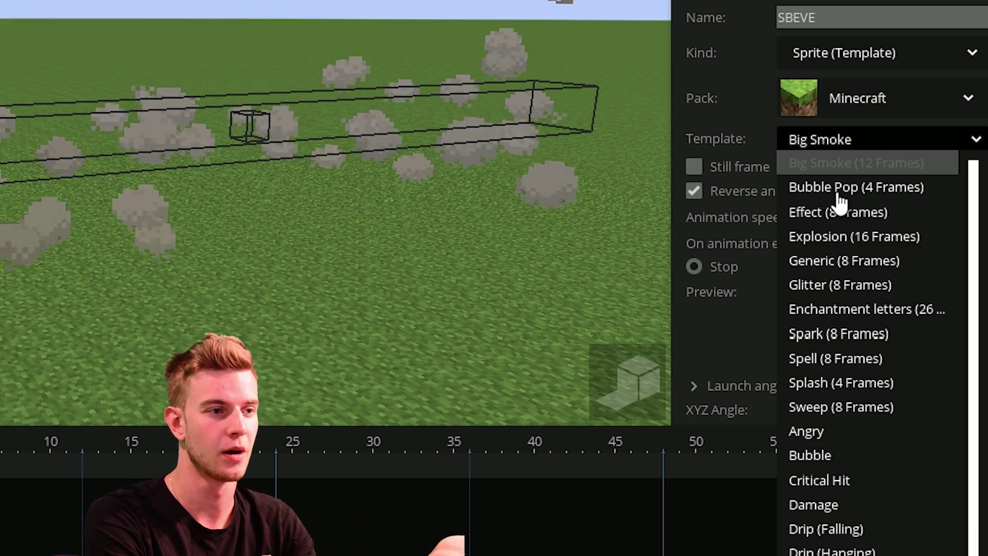
left_click(839, 195)
left_click(878, 147)
left_click(878, 211)
- Set the particle template to Spell after trying Spark and Angry
left_click(883, 147)
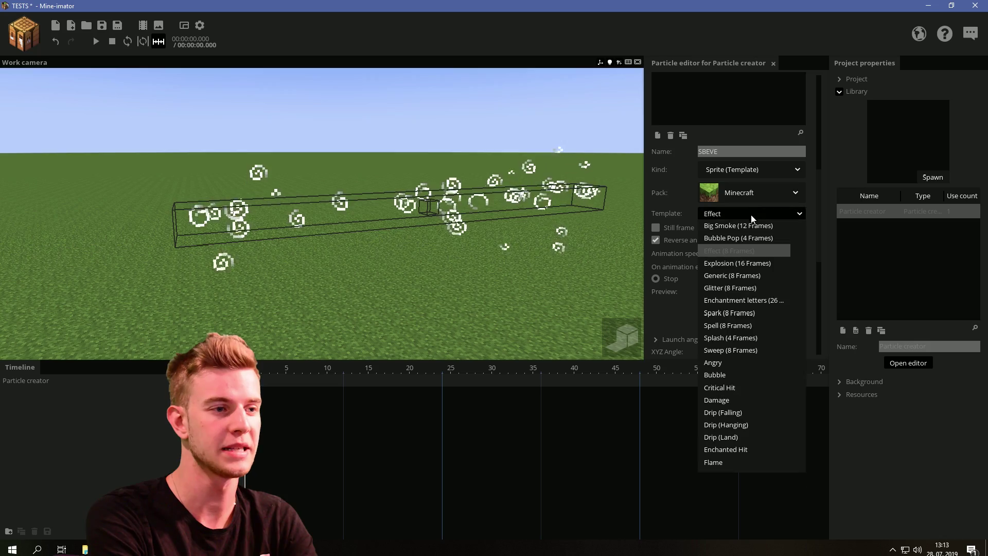
left_click(729, 313)
left_click(798, 221)
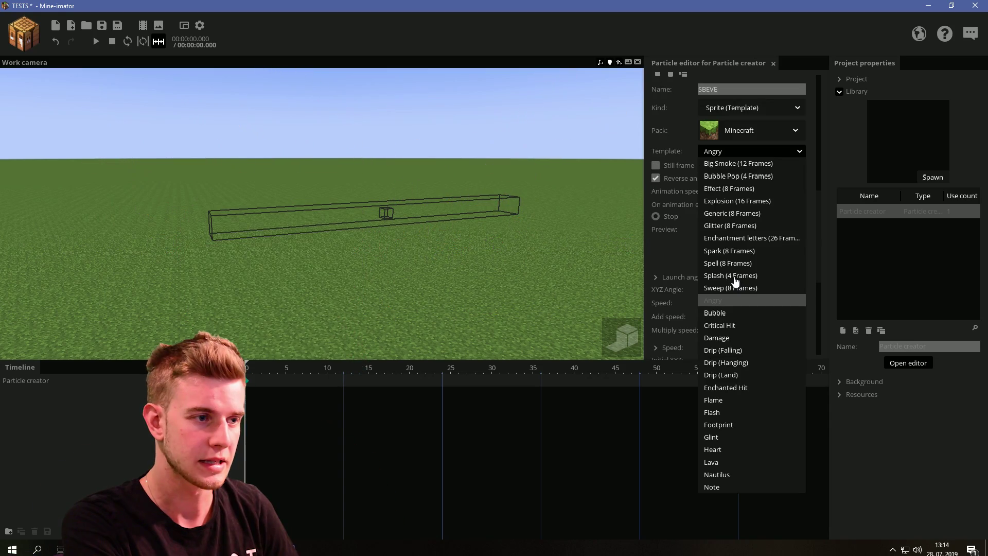
left_click(727, 262)
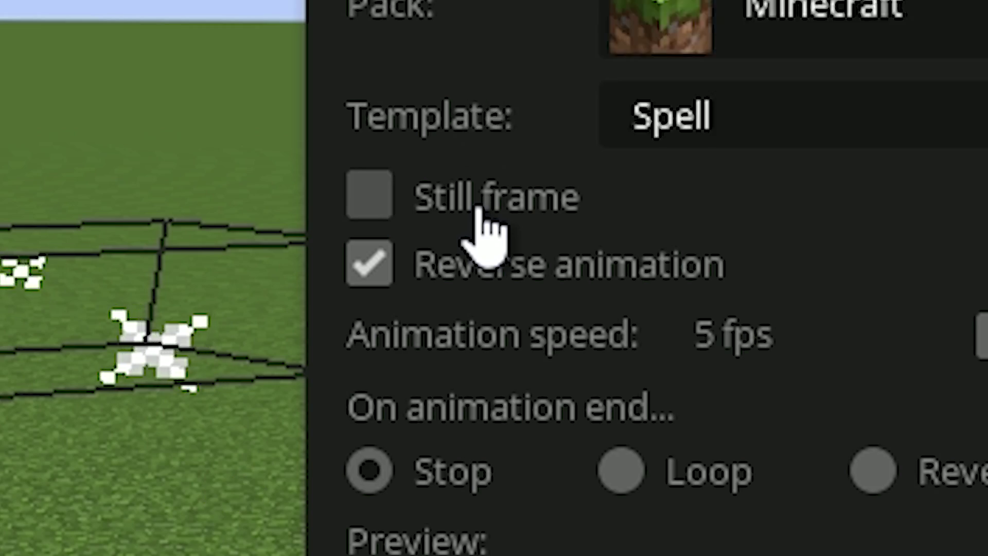
- Turn off Reverse animation after trying Still frame with a random frame, and save the project
left_click(677, 184)
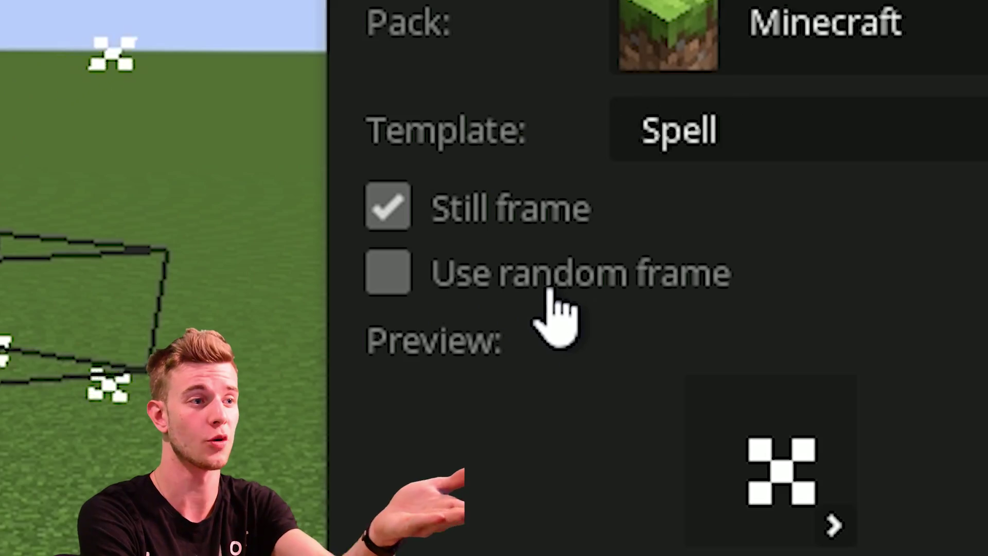
left_click(687, 193)
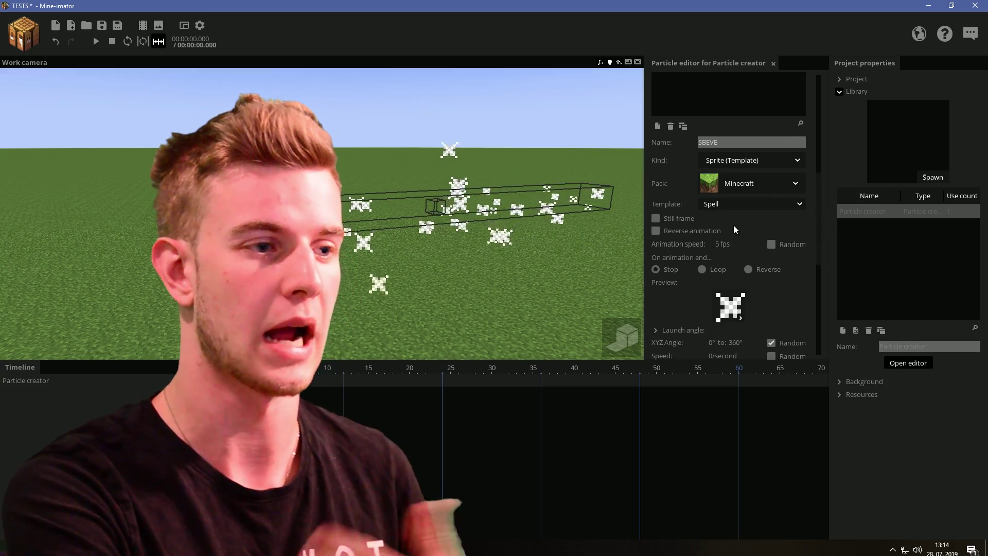
key("ctrl+s")
- Create a Grass Block object and delete its instance from the timeline, keeping it in the library
left_click(20, 46)
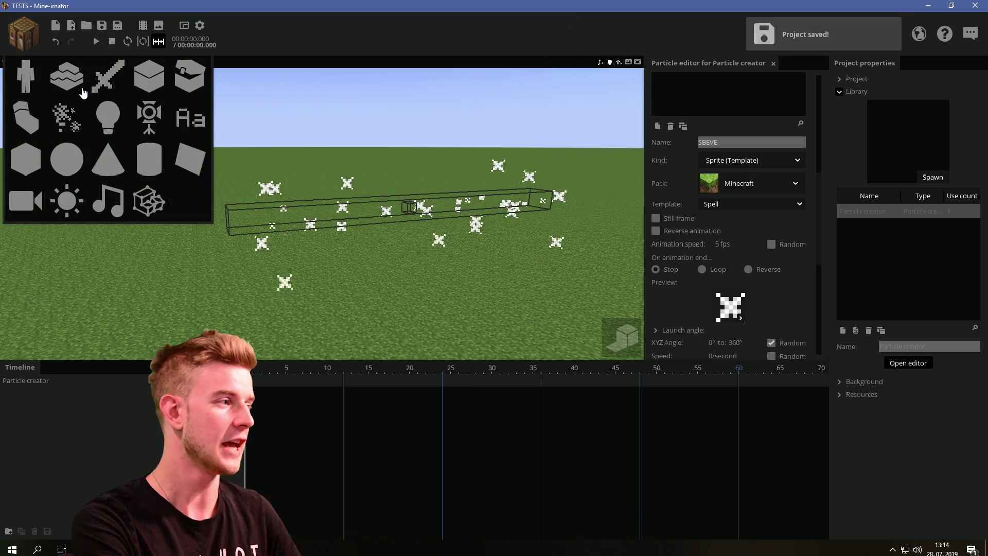
left_click(146, 85)
left_click(18, 392)
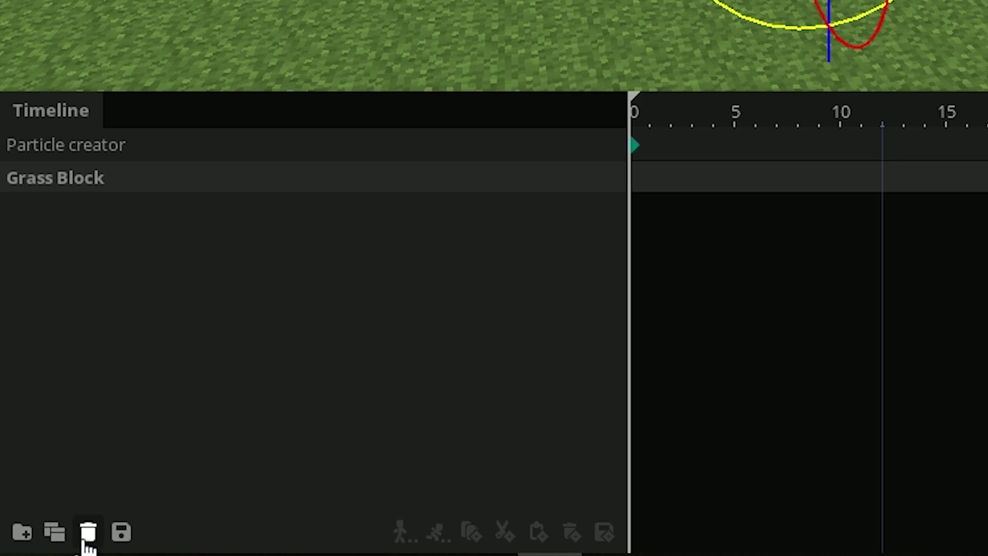
left_click(88, 536)
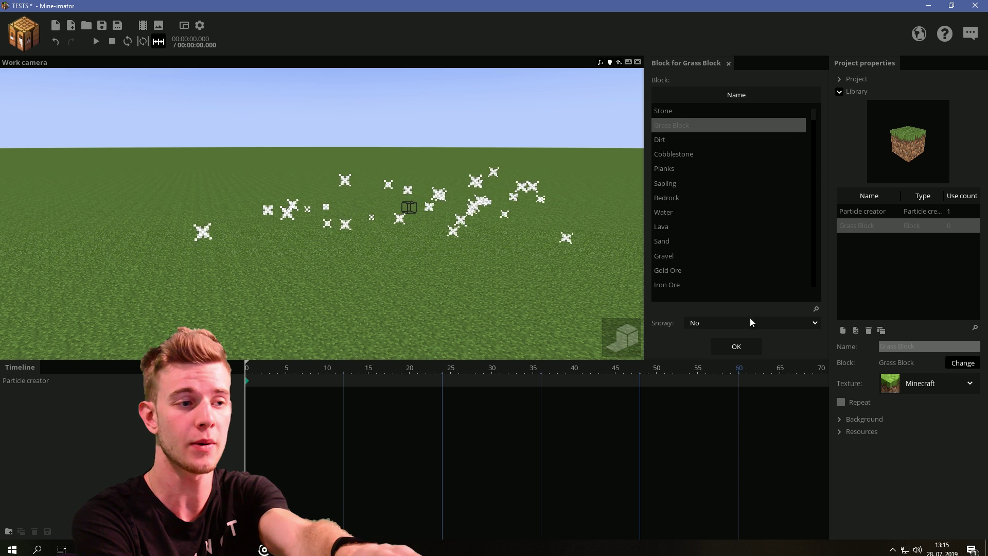
- Close the Grass Block settings and set the SBEVE particle type's kind to Grass Block in the particle creator's editor
left_click(736, 346)
left_click(539, 292)
left_click(909, 363)
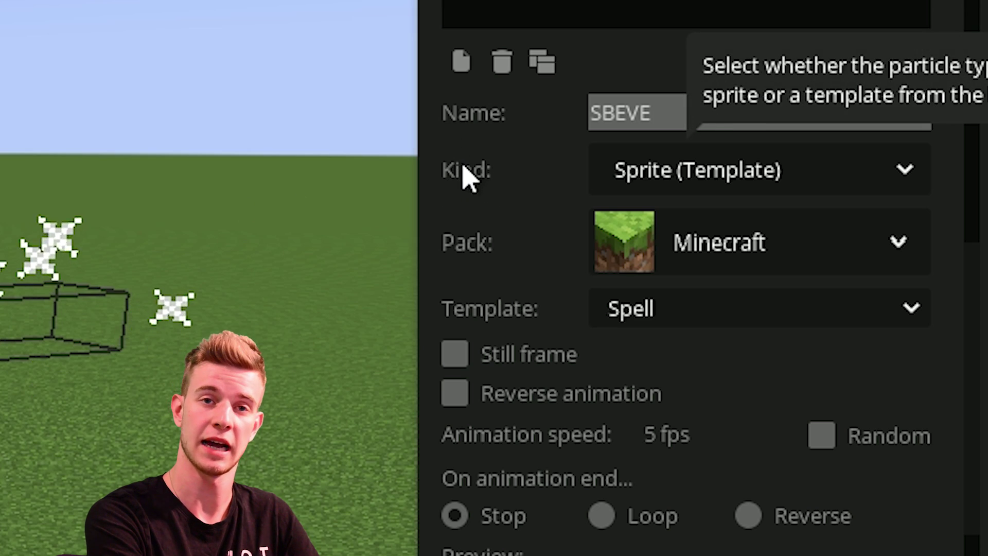
left_click(807, 183)
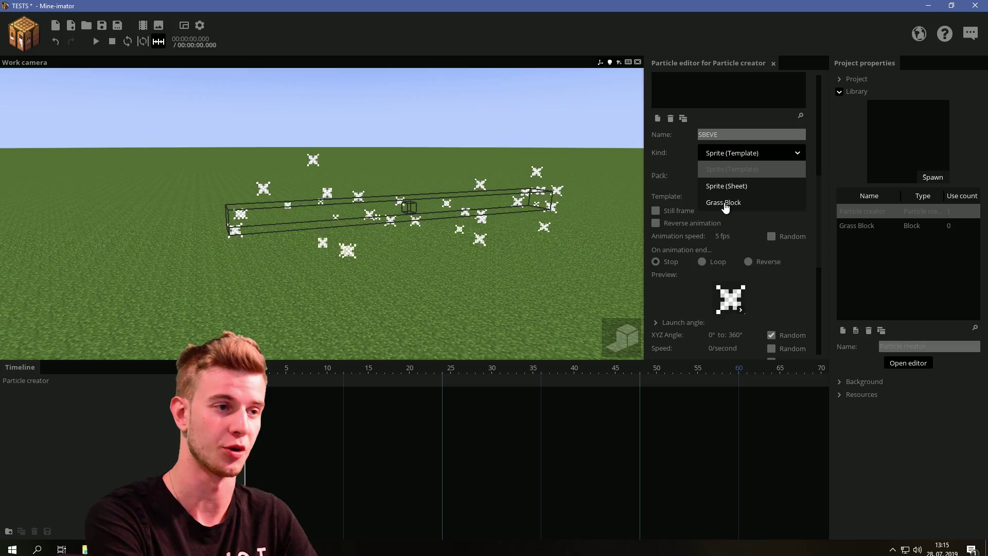
left_click(724, 203)
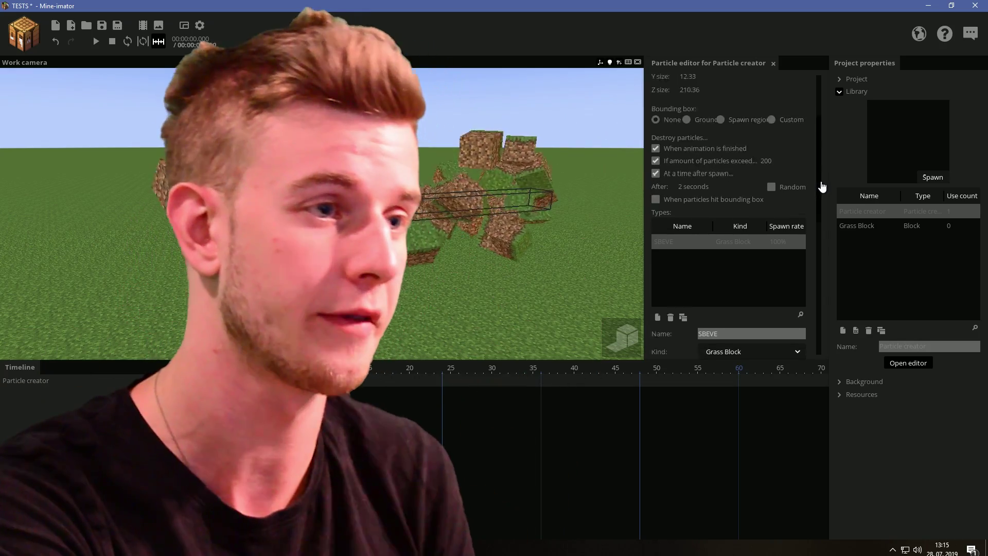
- Set the scale of the SBEVE particle type to 0.30
scroll(820, 184, "down", 5)
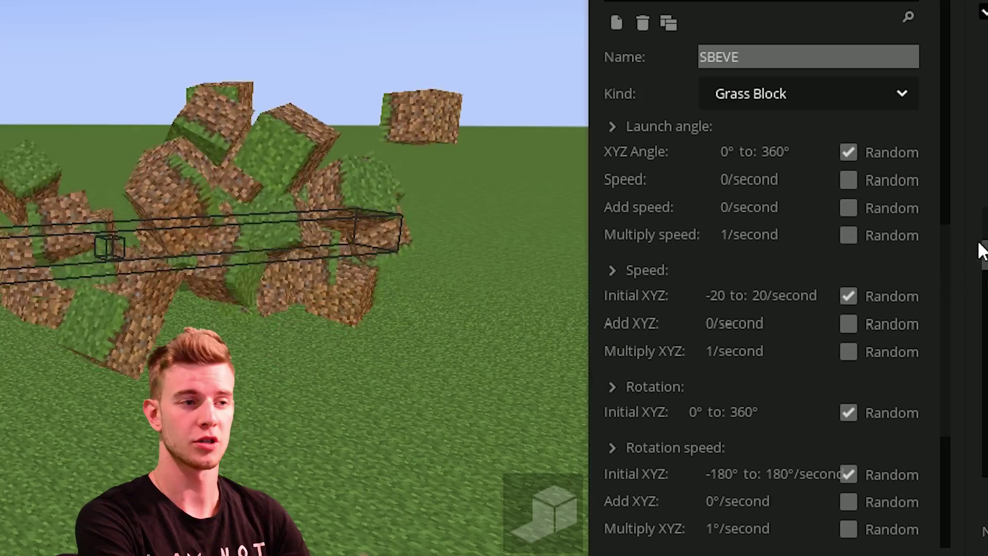
scroll(822, 206, "down", 5)
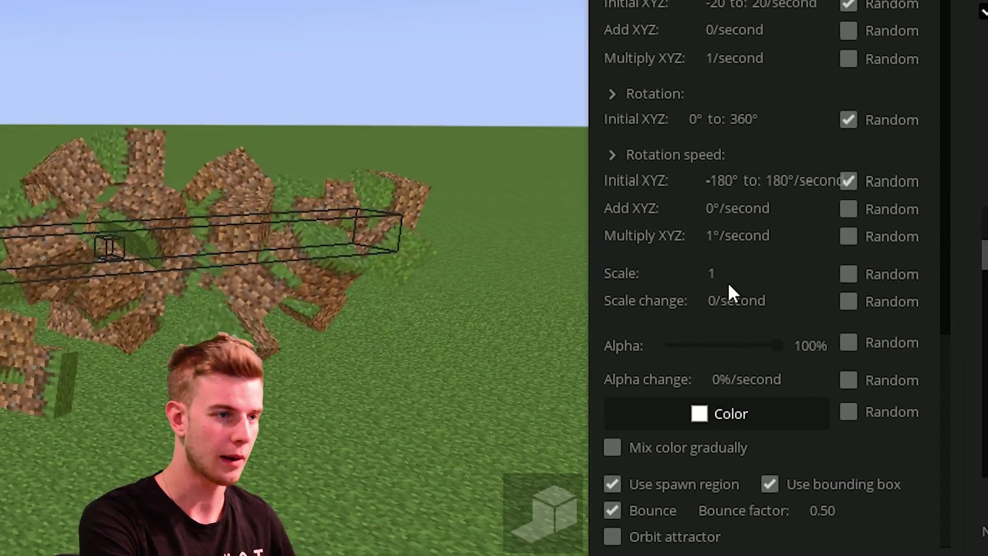
left_click(728, 282)
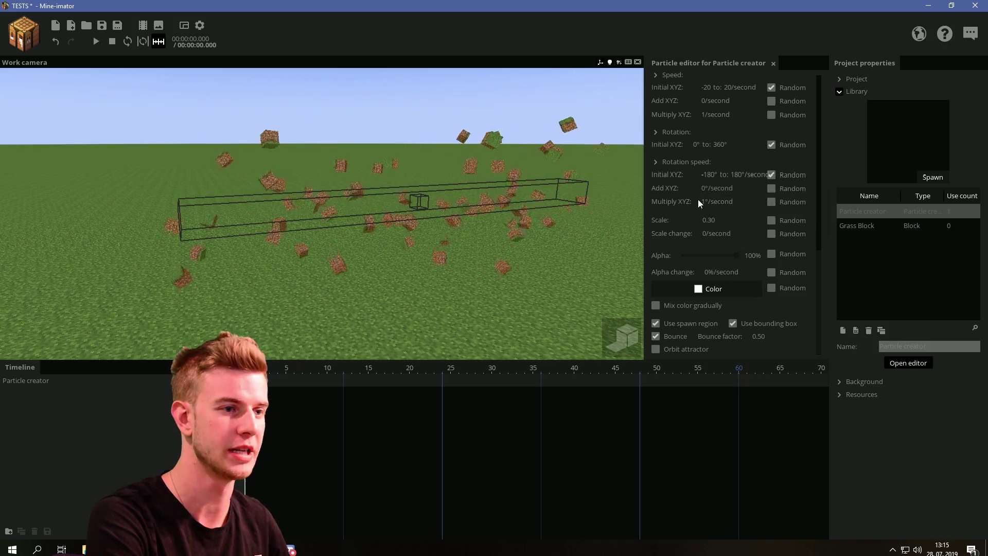
- Expand the launch angle settings and set the initial XYZ speed range to 0 to 0 per second
scroll(711, 204, "up", 5)
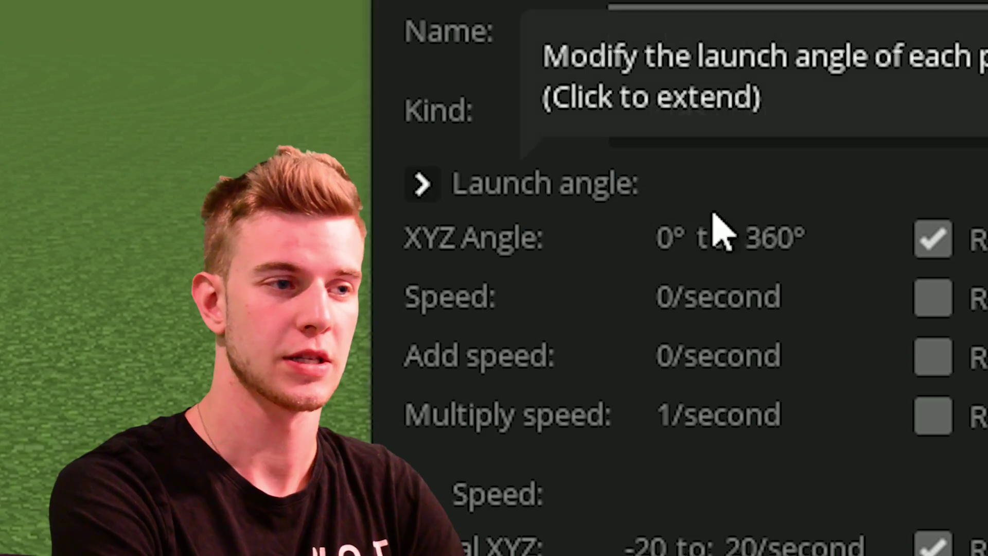
left_click(680, 188)
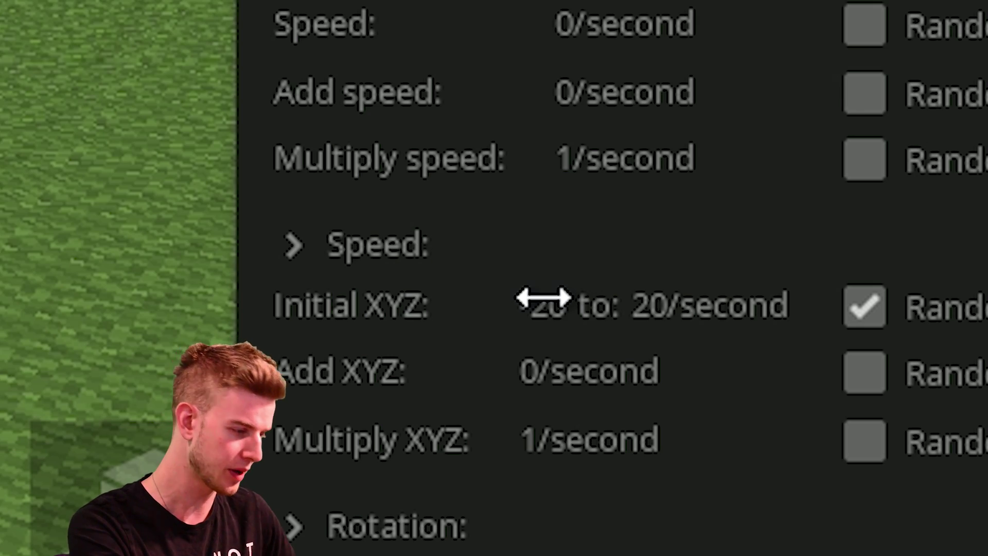
left_click(544, 298)
type("0")
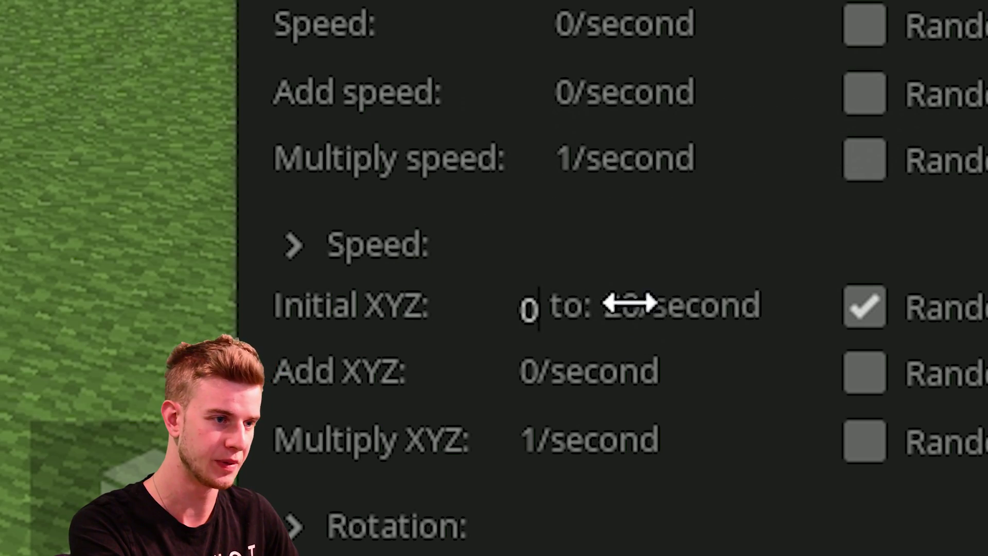
left_click(631, 302)
type("0")
key("Return")
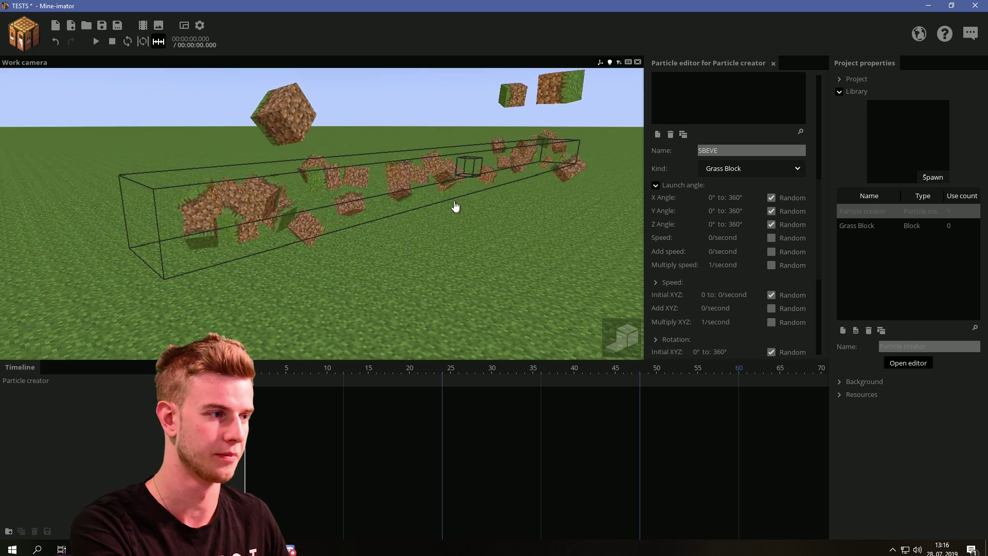
- Turn off the random X, Y and Z launch angles and set X to 67.25° and Y to -61.50°
scroll(793, 282, "down", 2)
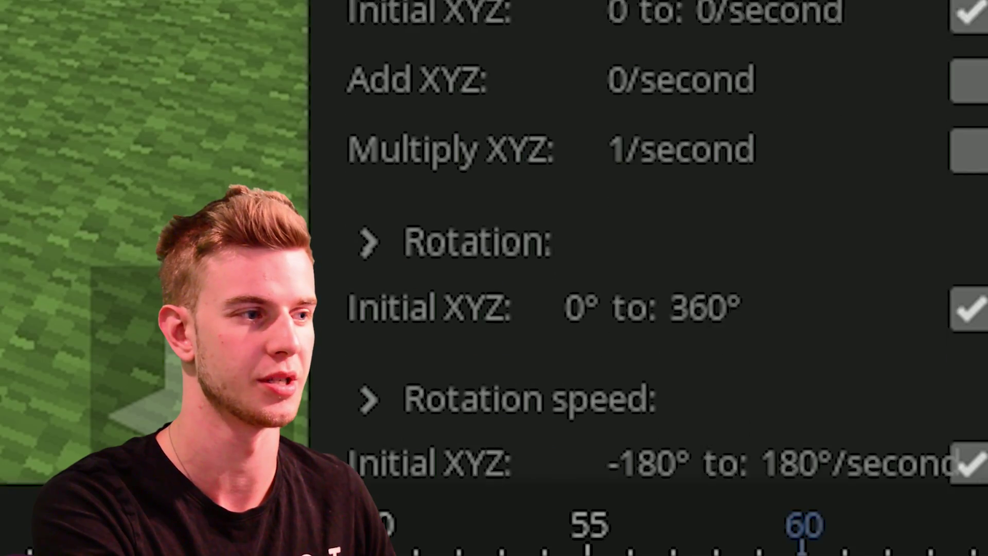
scroll(733, 209, "up", 2)
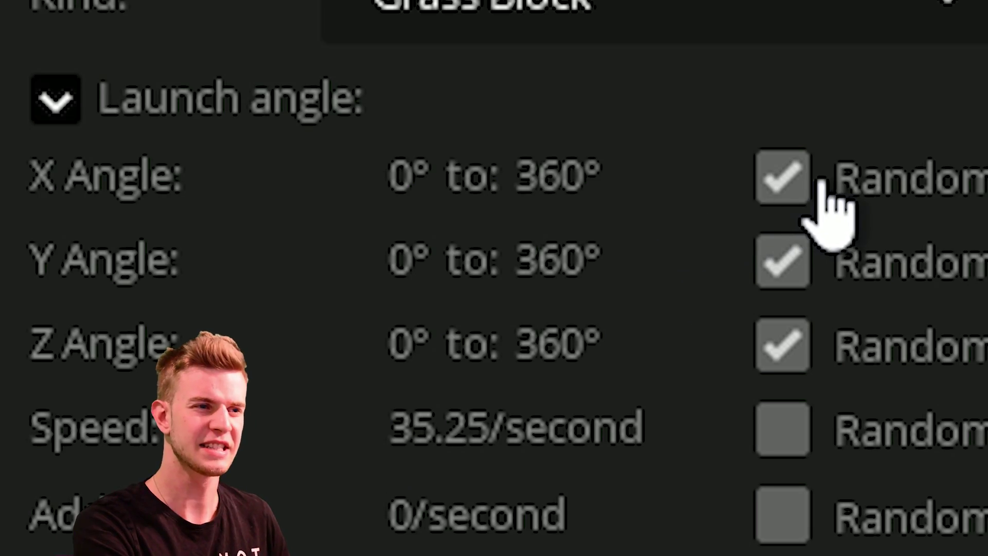
left_click(818, 186)
left_click(804, 265)
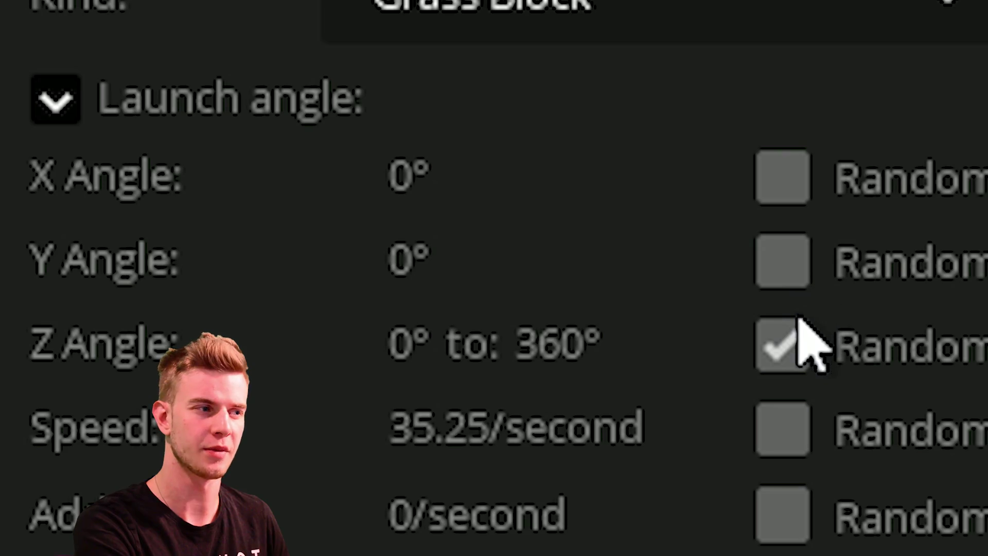
left_click(800, 343)
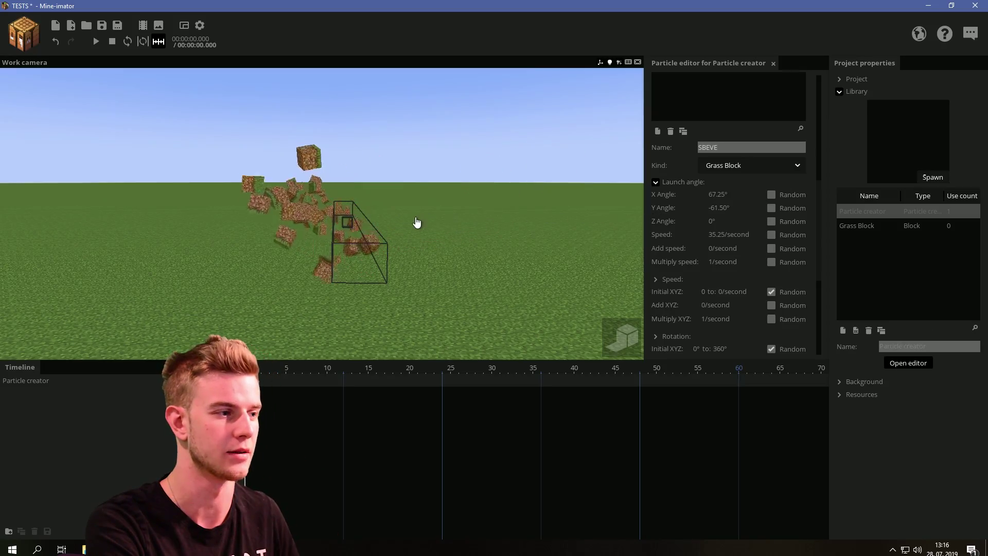
left_click_drag(417, 222, 452, 216)
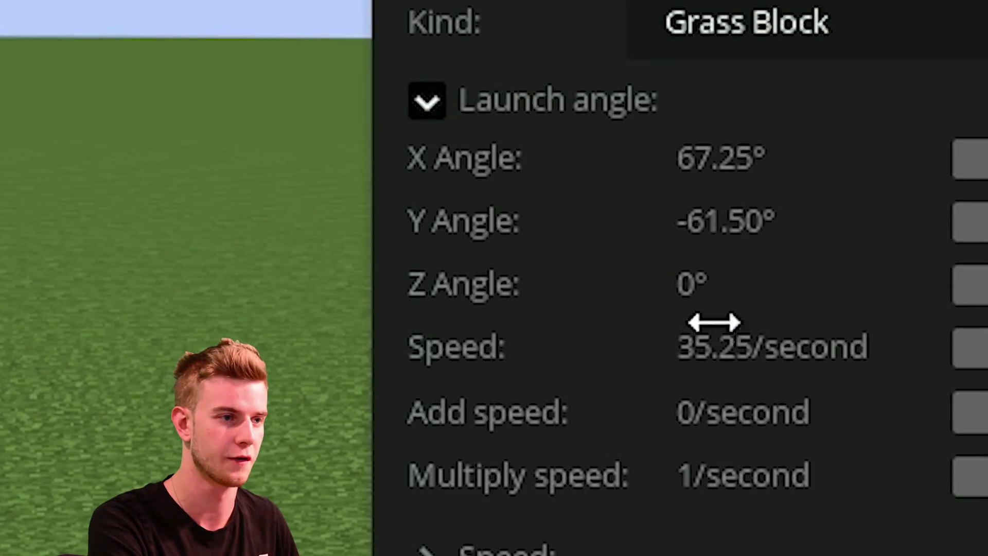
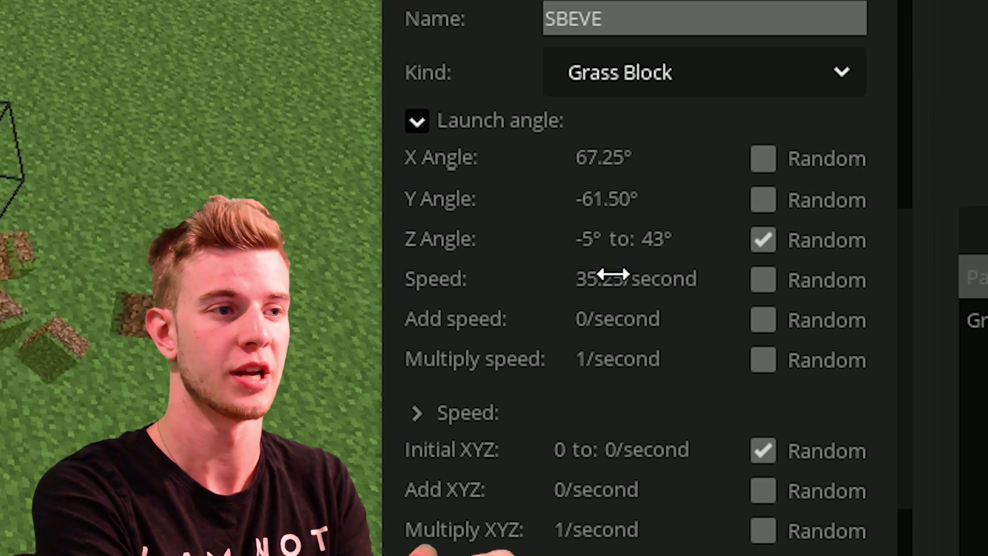
- Keep the Z launch angle range at -5° to 43° and try a random launch speed of 11 to 72.50 per second
left_click(591, 241)
left_click(666, 241)
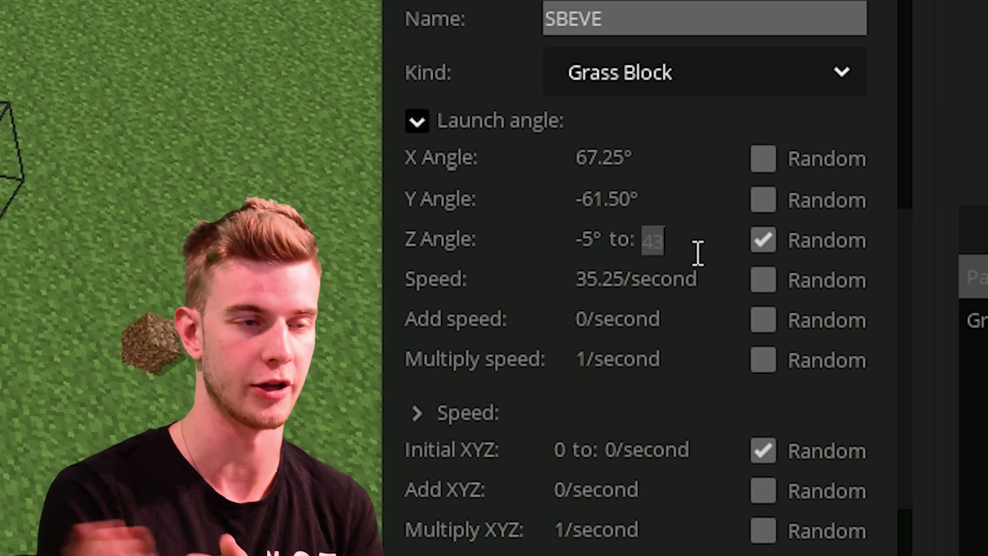
key("Return")
left_click(763, 279)
left_click_drag(580, 283, 629, 285)
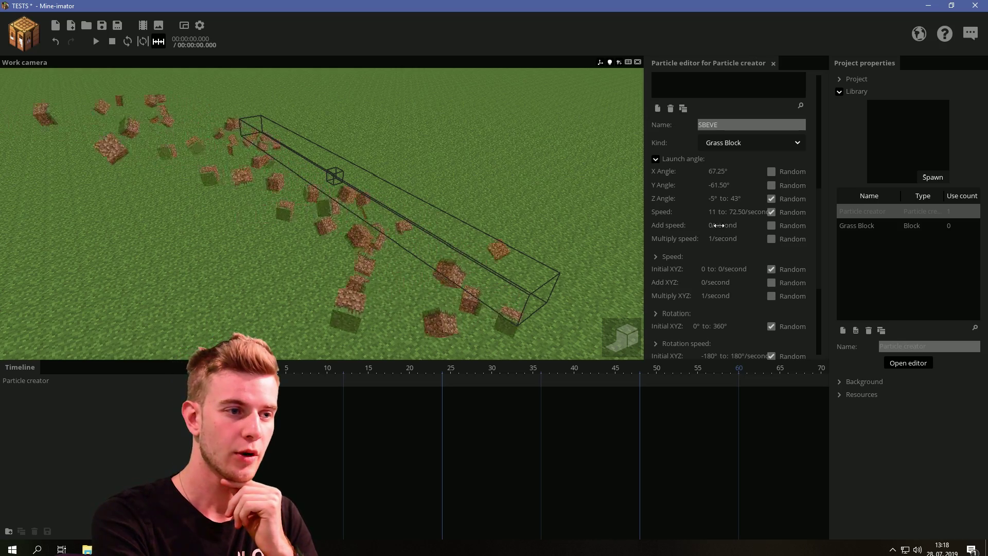
- Try launch Add speed values of 2.50, -0.50 and -1.25 per second, and reset Add speed to 0
left_click_drag(715, 226, 722, 225)
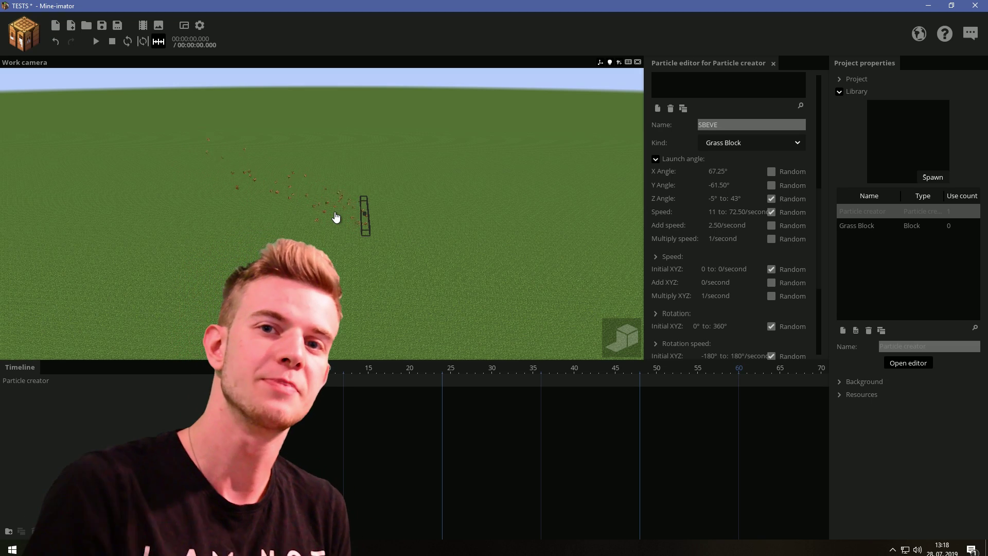
left_click(714, 229)
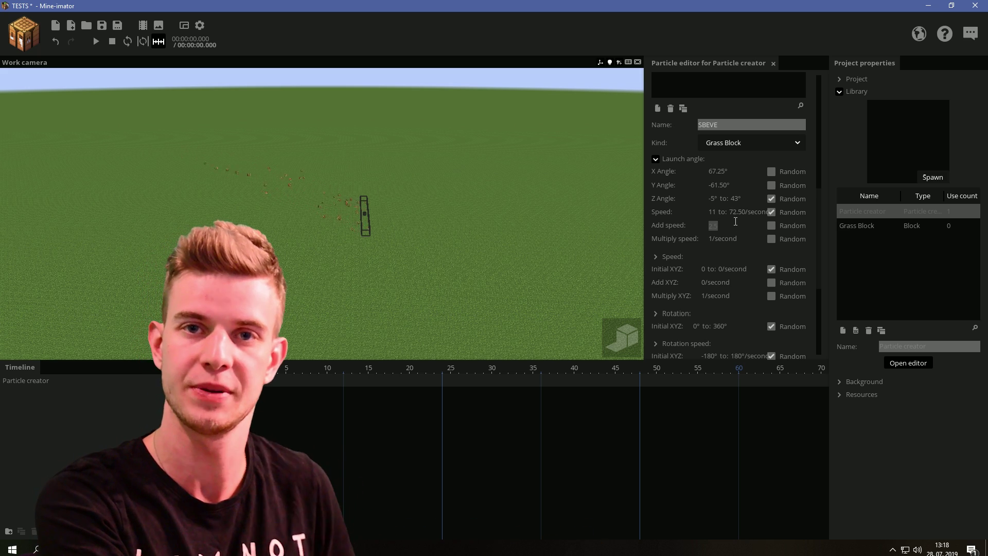
key("w")
right_click_drag(403, 260, 463, 272)
left_click_drag(721, 226, 708, 230)
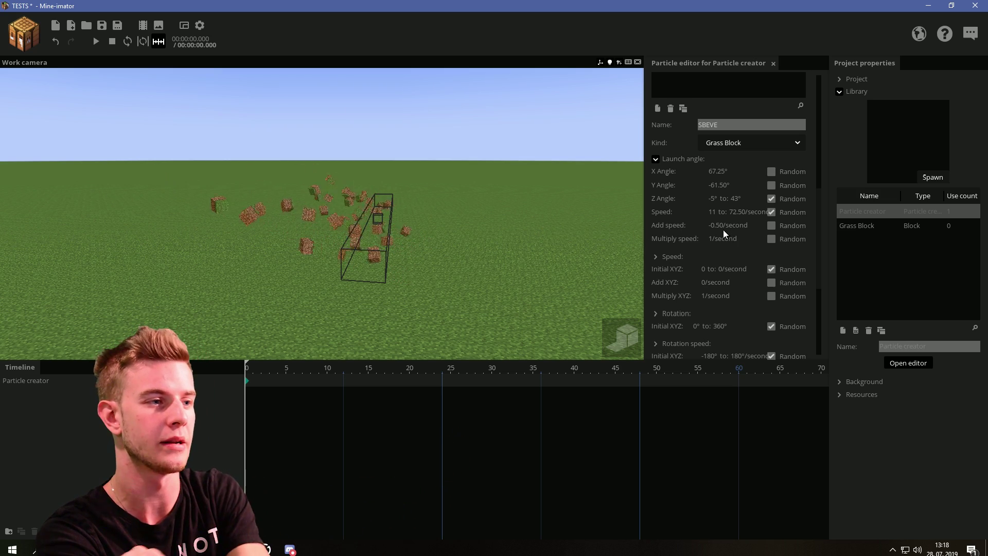
left_click_drag(723, 230, 582, 274)
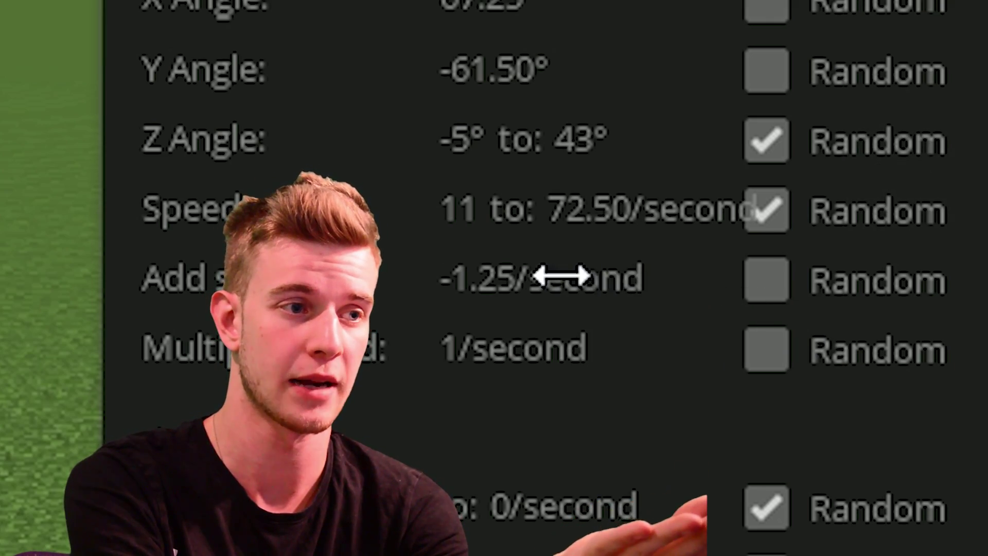
right_click(736, 225)
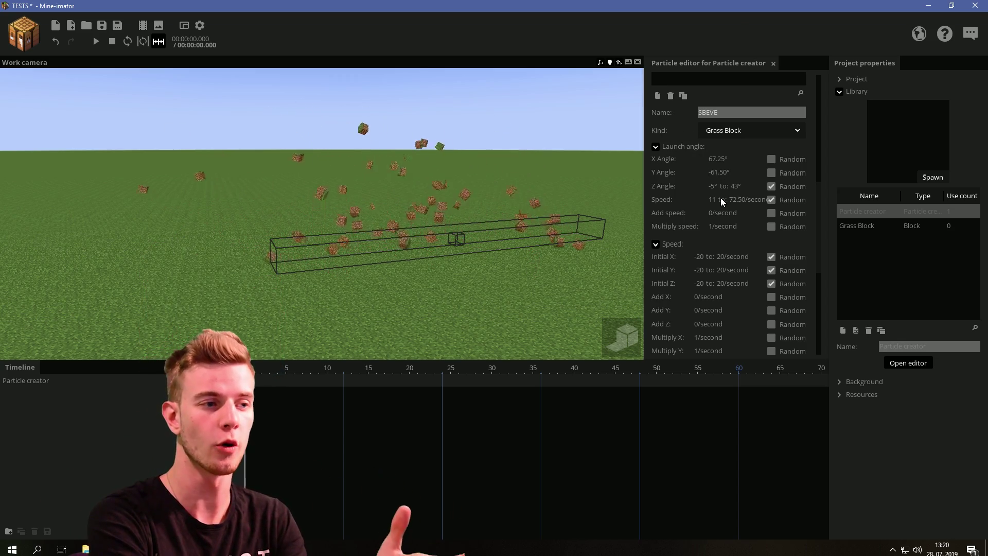
- Set the launch speed to a non-random 0 per second and collapse the launch angle settings
scroll(721, 197, "down", 1)
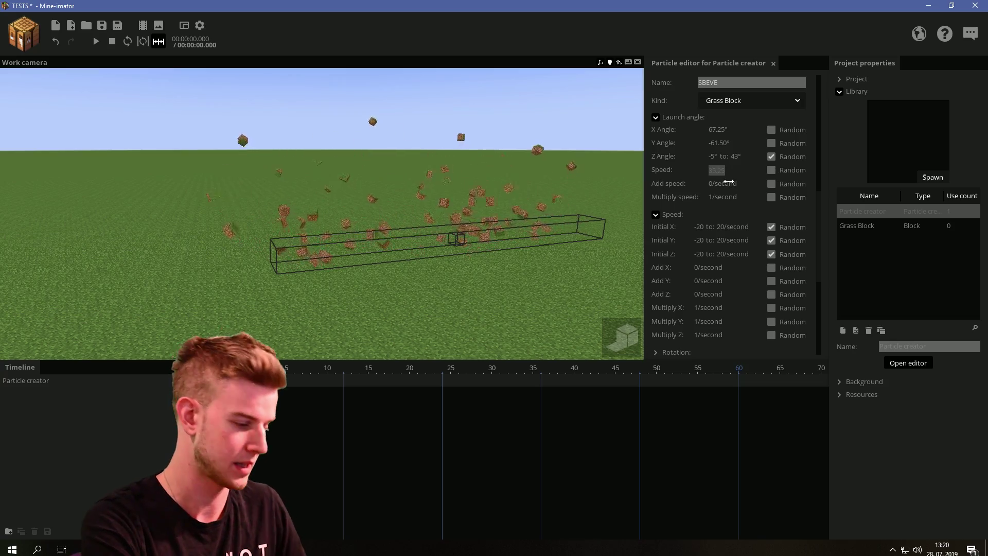
type("0")
key("Return")
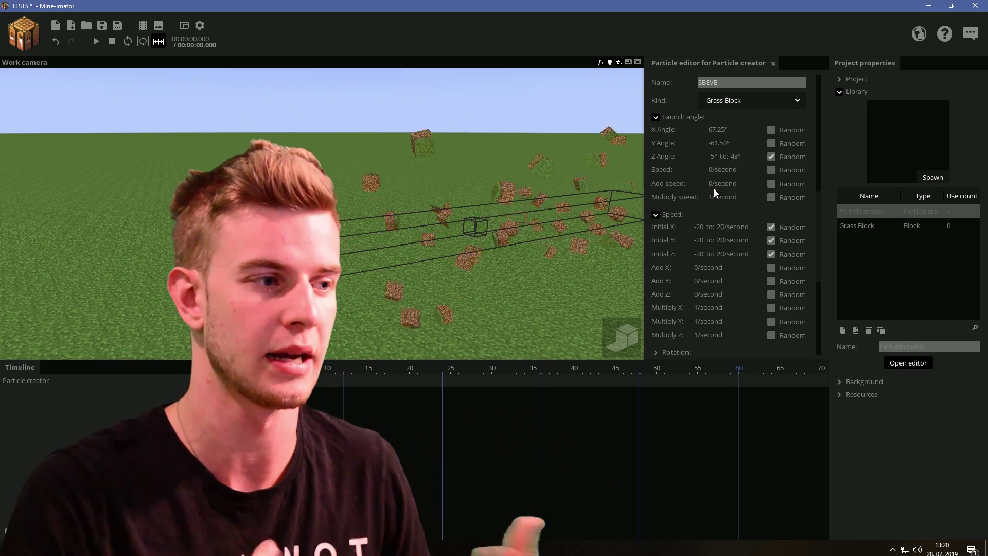
left_click(663, 120)
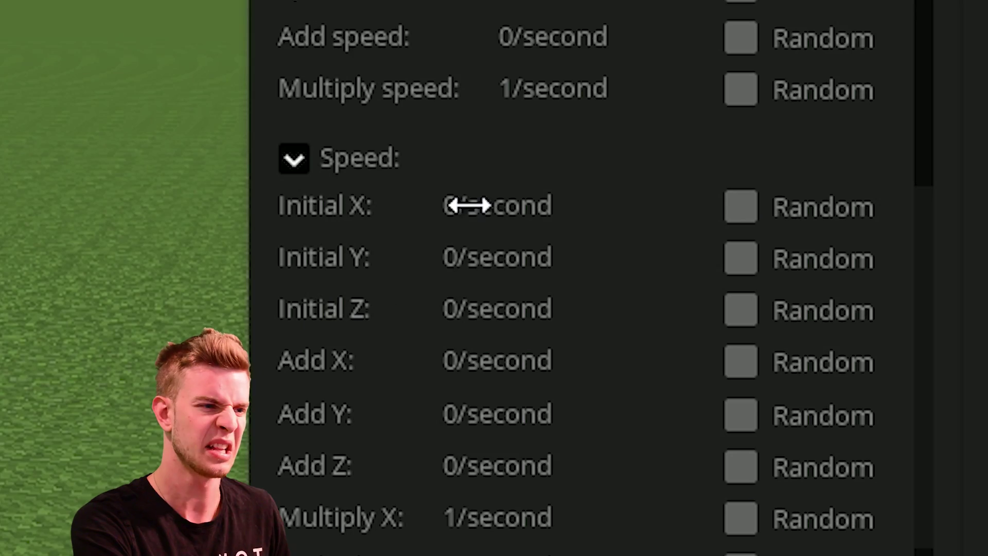
- Randomize the initial X speed from -20 to 20 and the initial Y speed from -20 to 74.50 per second
type("0")
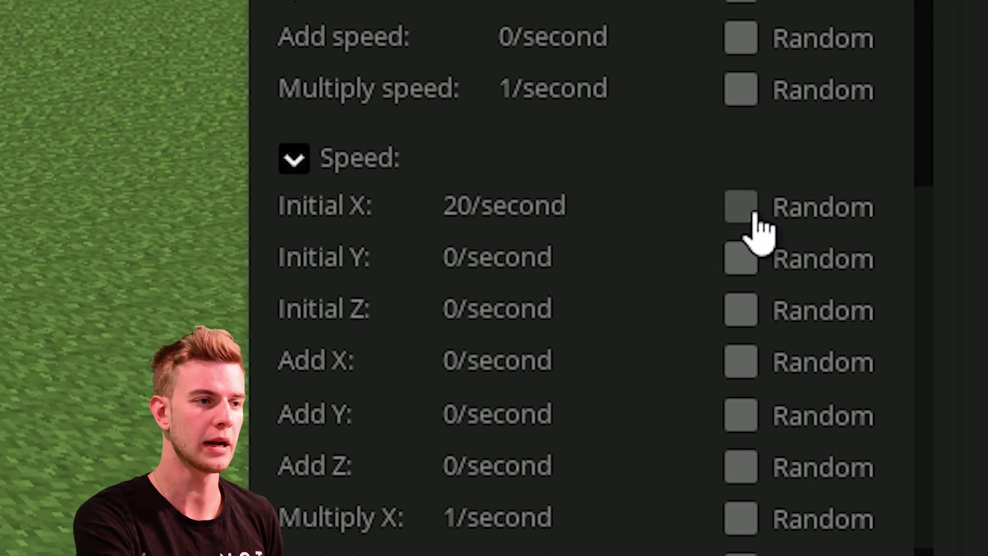
left_click(772, 201)
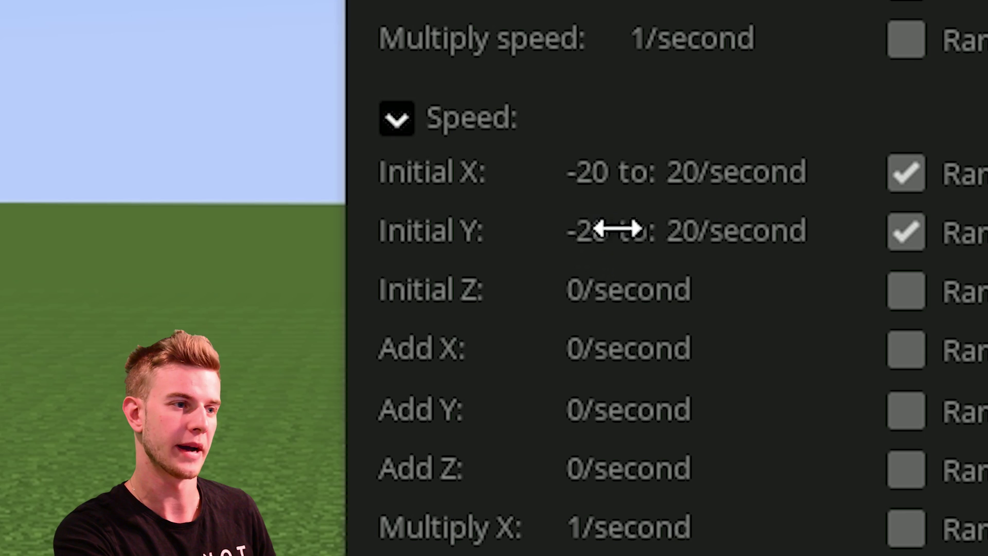
left_click_drag(853, 263, 952, 298)
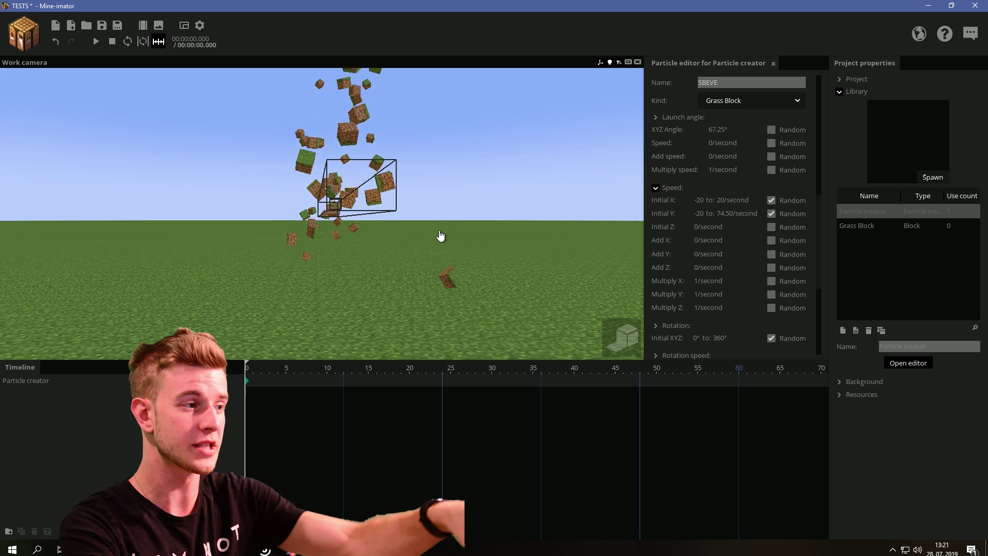
key("s")
mouse_move(332, 223)
right_mouse_down()
mouse_move(331, 154)
mouse_move(331, 223)
right_mouse_up()
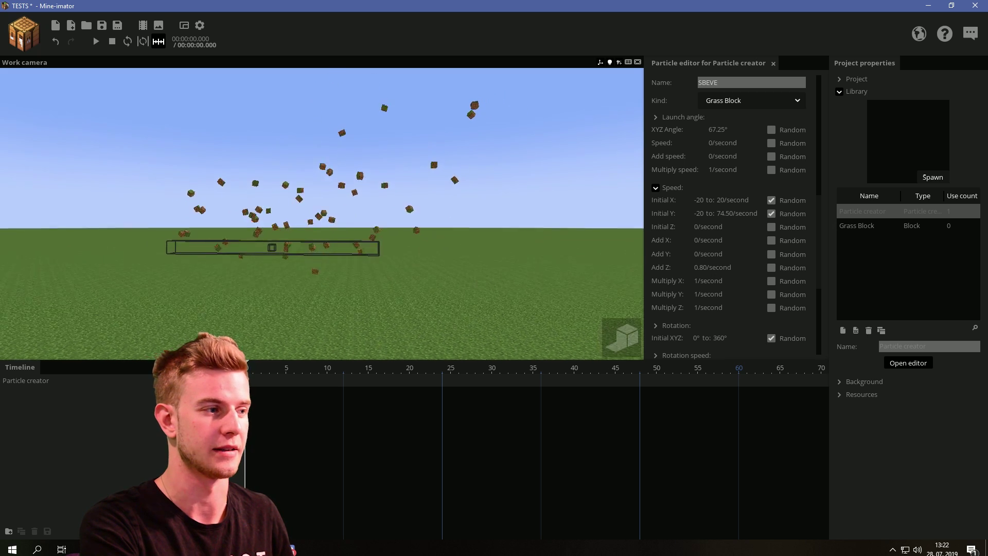
- Try an Add Z speed of 1.10 per second, reset it to 0, and try a Multiply Z of 6.59 per second
left_click_drag(710, 268, 715, 269)
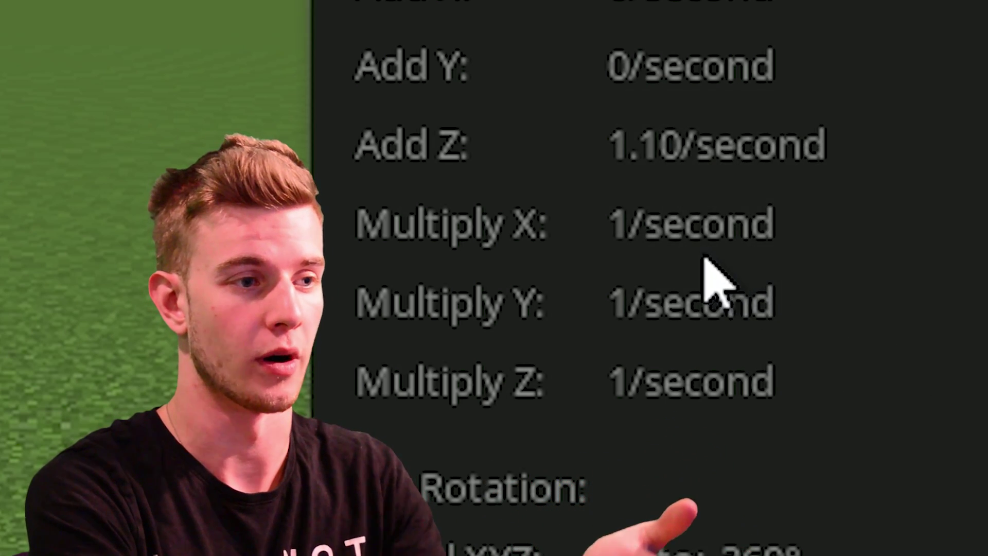
right_click(726, 149)
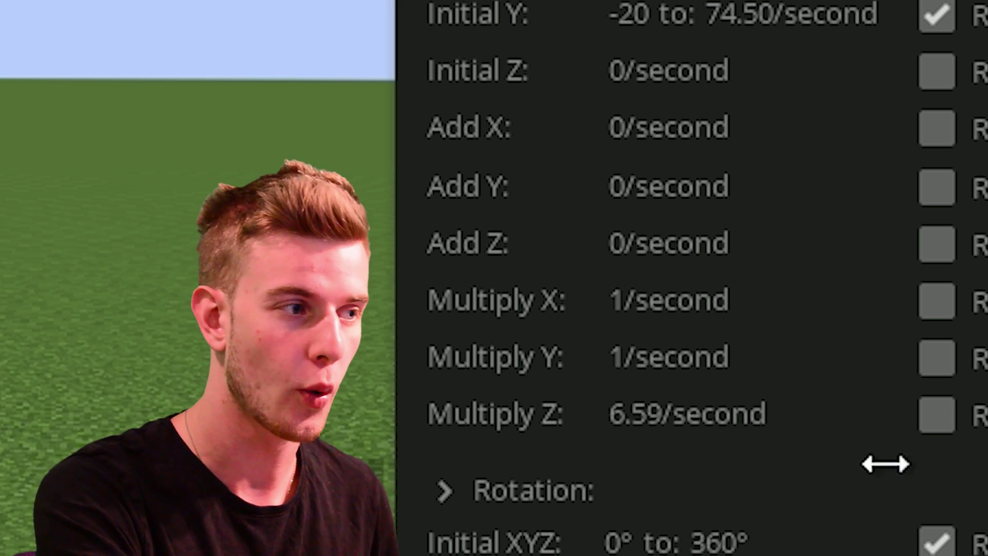
left_click_drag(885, 463, 986, 344)
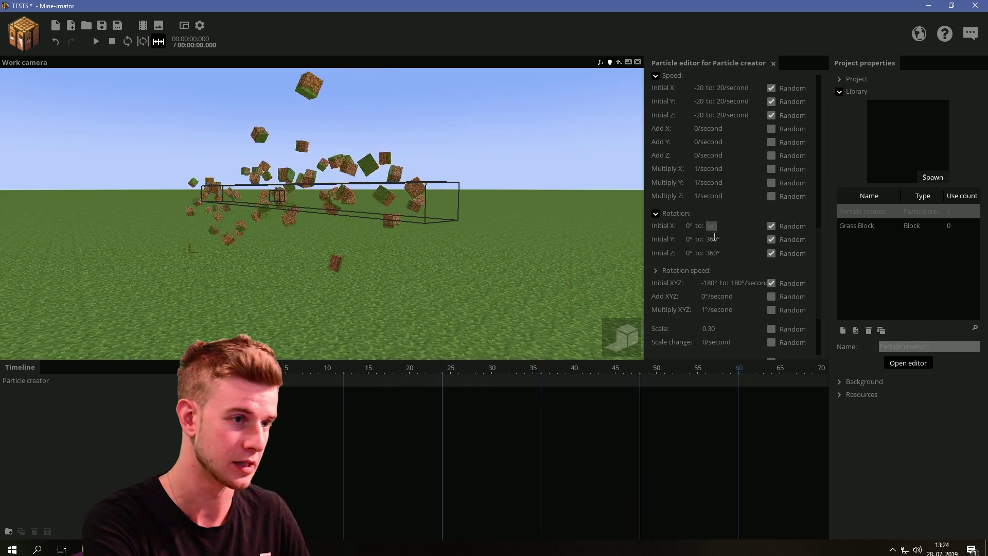
- Set the initial X, Y and Z rotation ranges to 0° to 0° and expand the rotation speed settings
left_click_drag(717, 253, 537, 234)
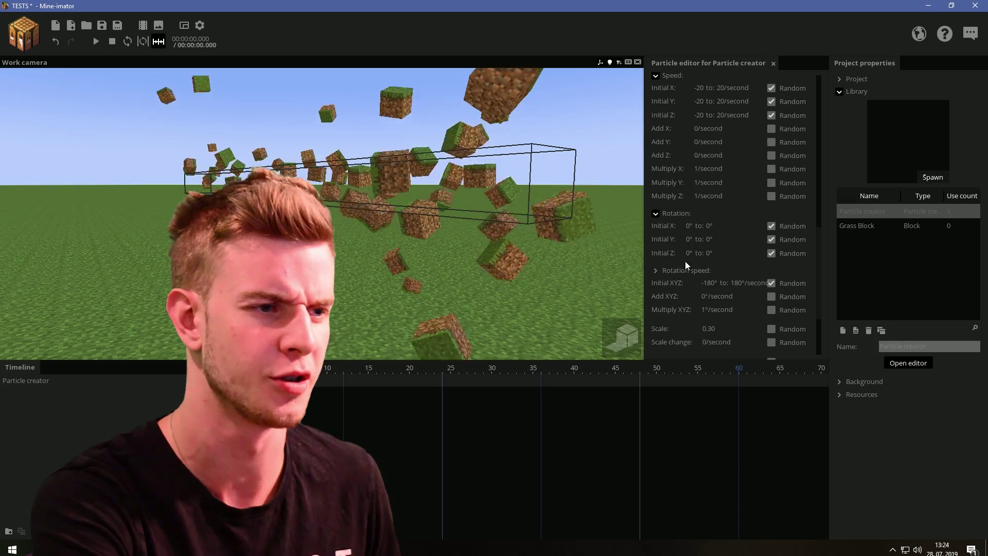
left_click_drag(715, 283, 521, 278)
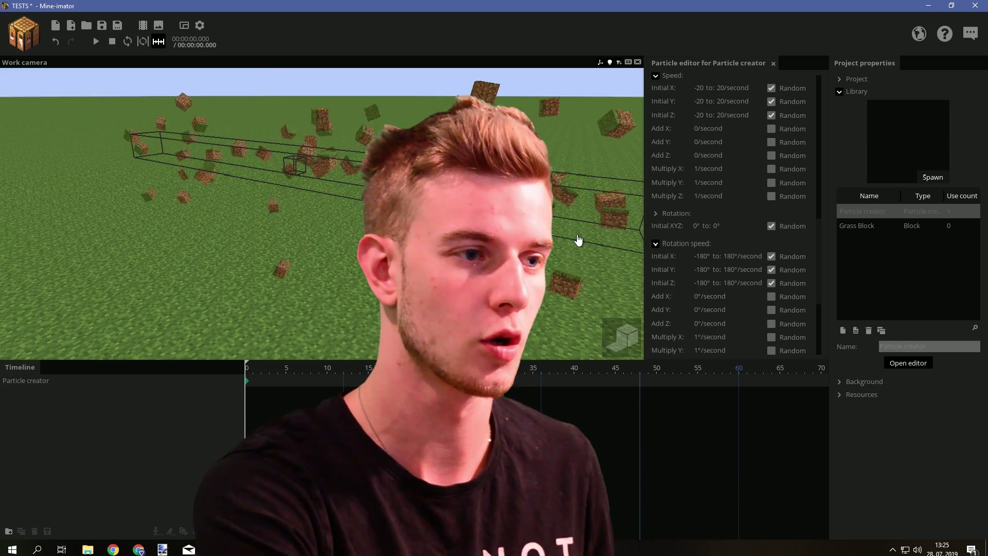
- Turn off randomization for the initial Y and Z rotation speeds and set the initial X range to 0° to 700° per second
left_click(771, 270)
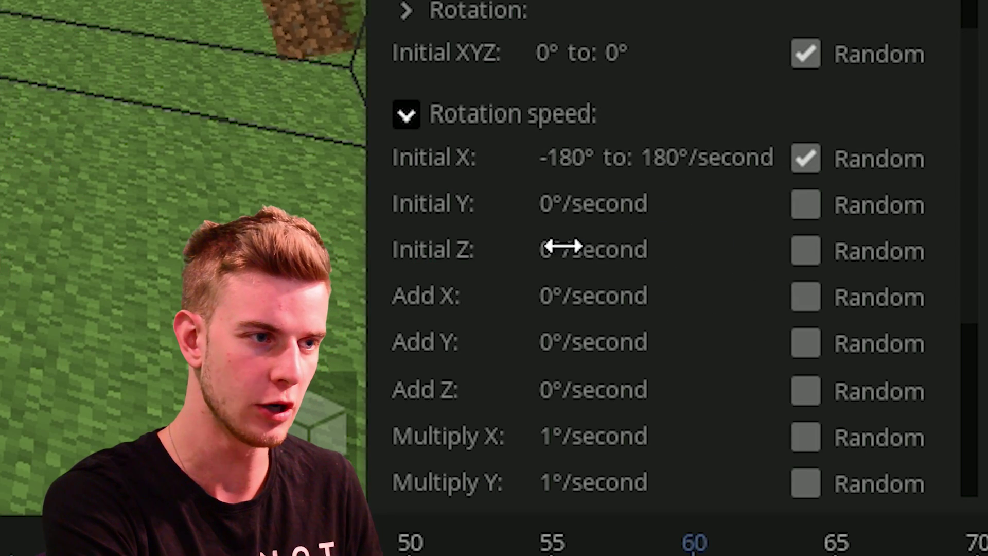
left_click(569, 150)
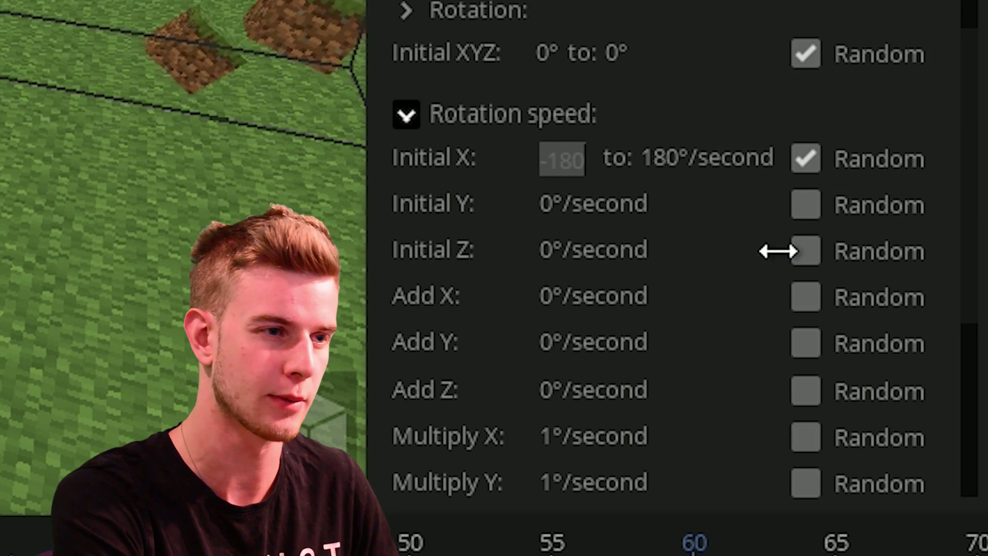
type("0")
key("Return")
left_click(666, 166)
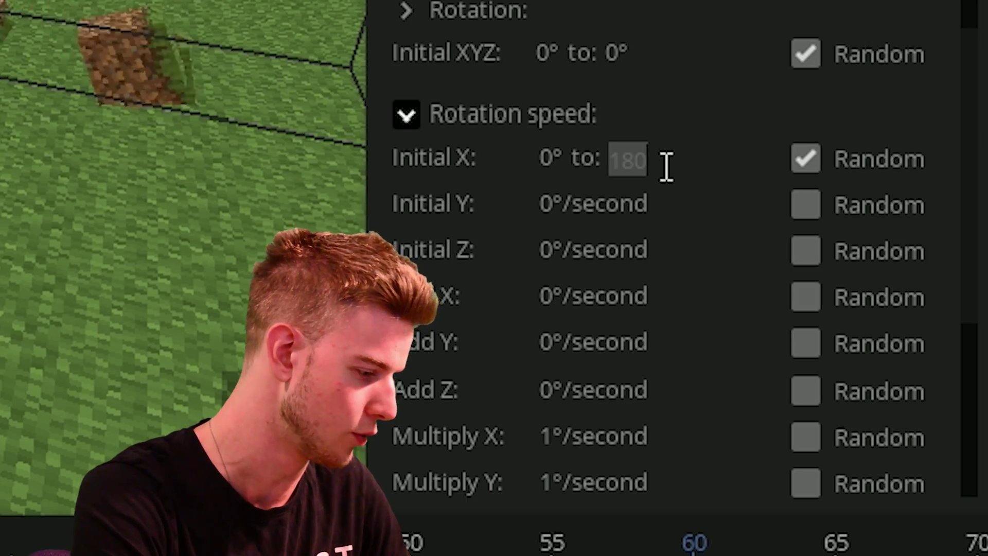
type("700")
key("Return")
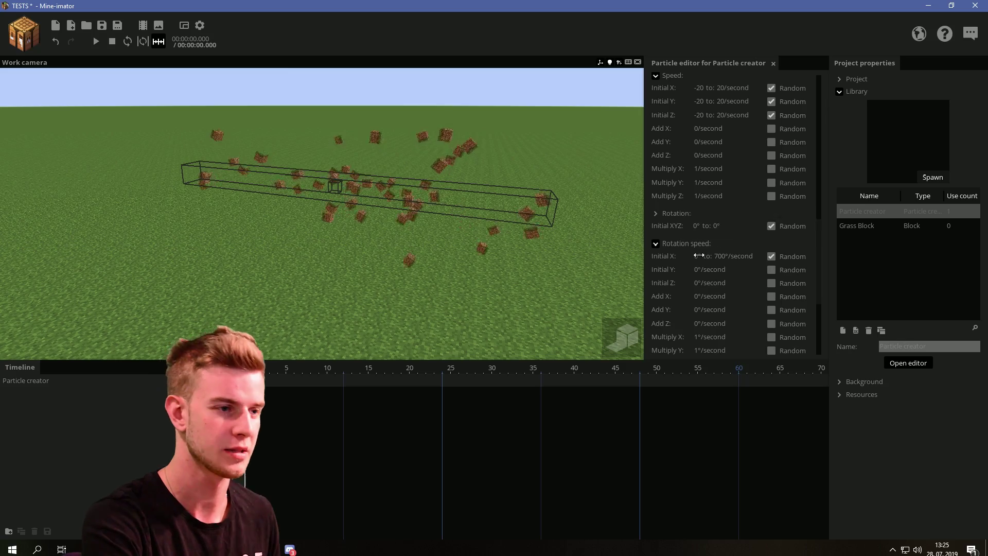
- Set the lower limit of the initial X rotation speed to 700° per second and collapse the rotation speed settings
left_click(482, 267)
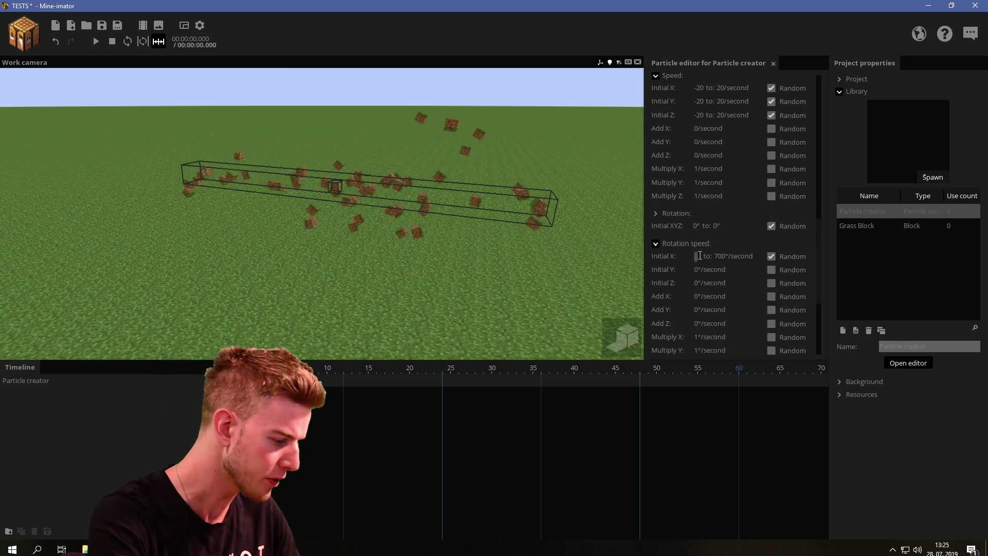
type("700")
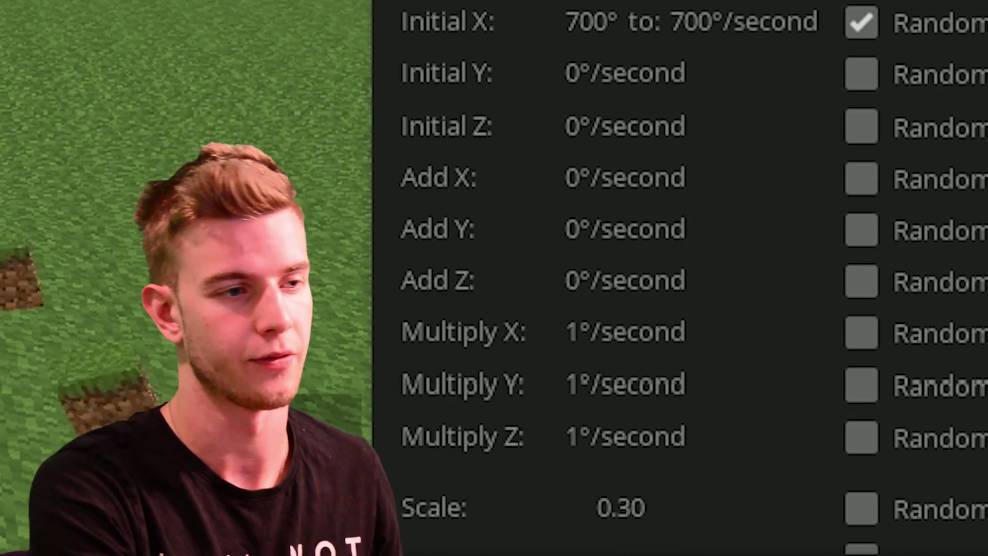
left_click_drag(638, 241, 606, 252)
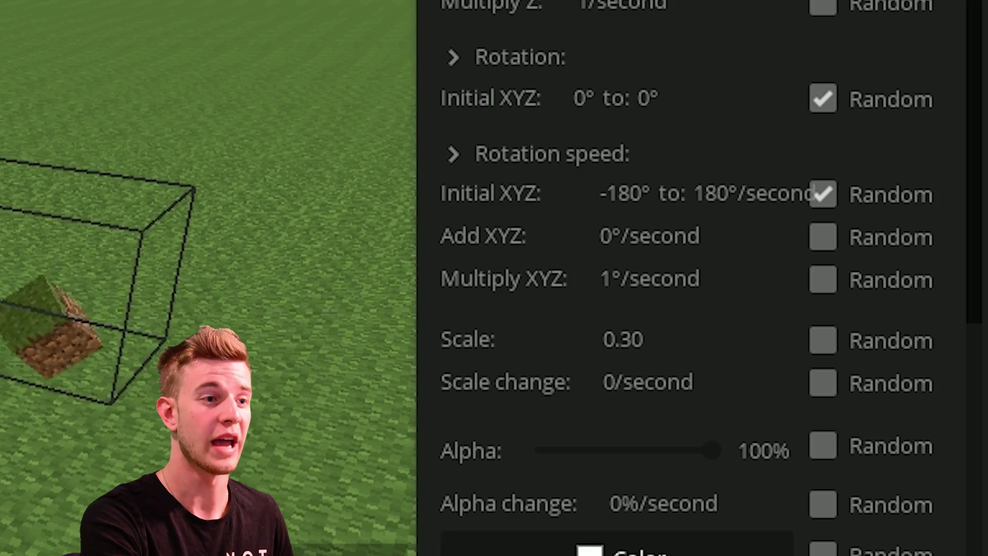
- Randomize the particle scale between 0.10 and 0.90
scroll(971, 373, "down", 2)
left_click(823, 246)
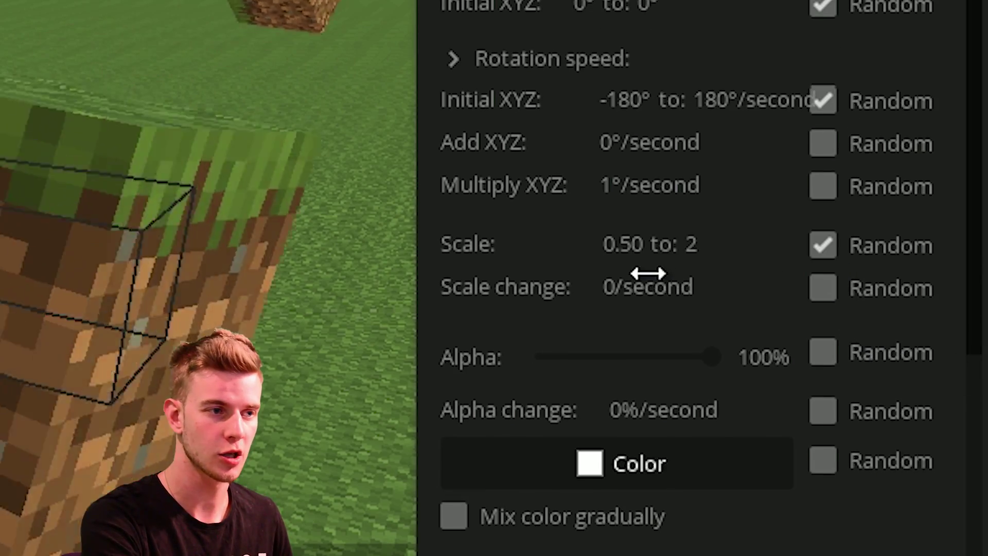
left_click(640, 250)
type("0.1")
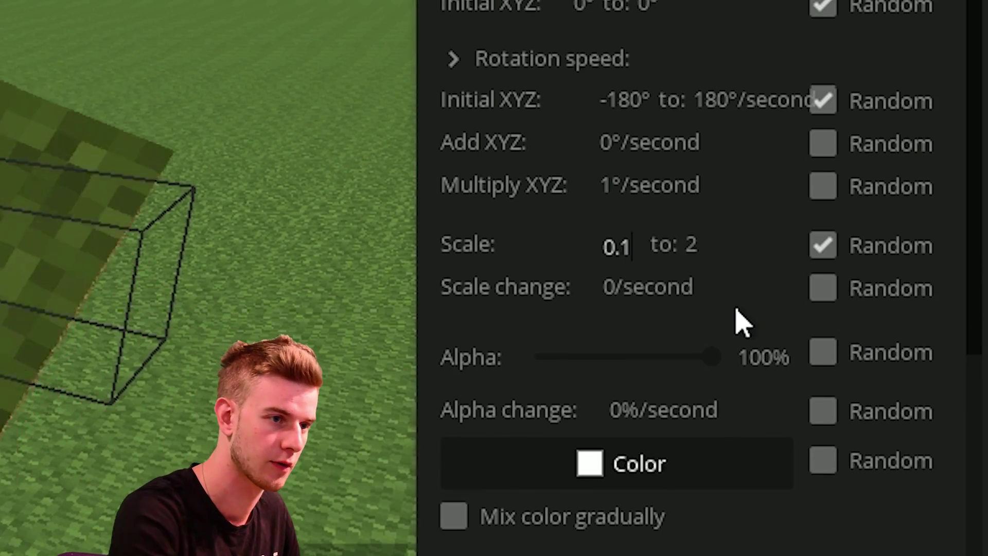
key("Tab")
type("0.9")
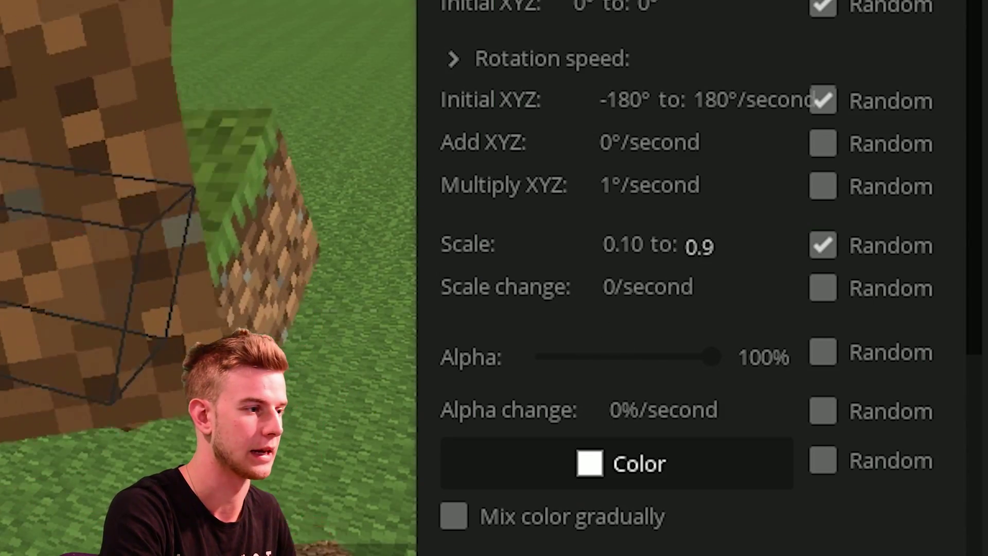
- Set the particles' scale change to -0.09 per second and view the effect on the particles
left_click_drag(308, 311, 308, 289)
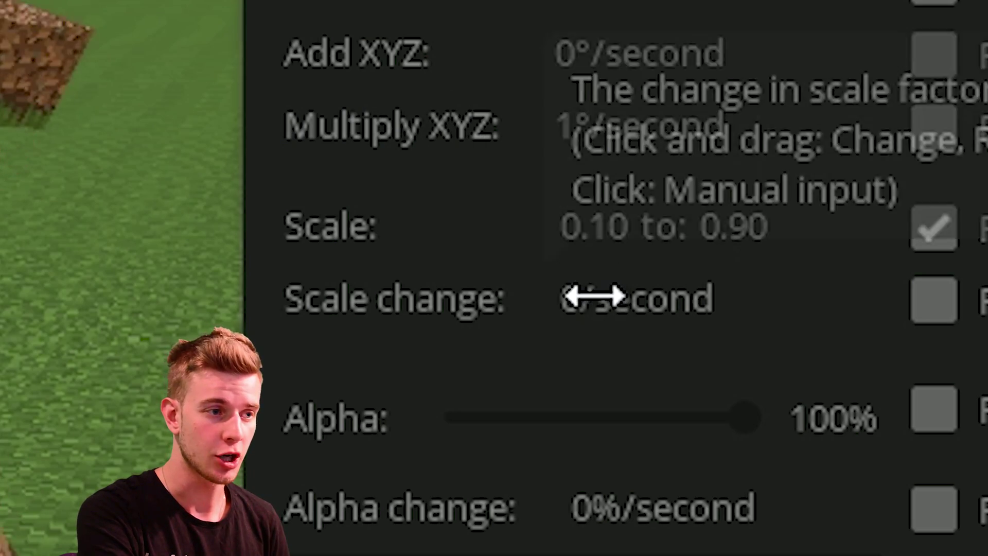
left_click_drag(626, 298, 718, 299)
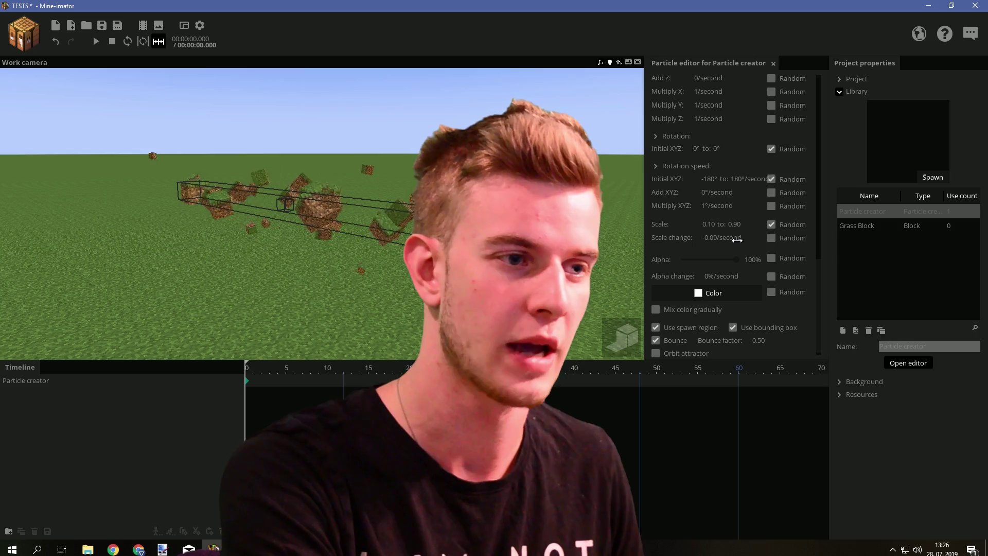
left_click_drag(665, 294, 721, 298)
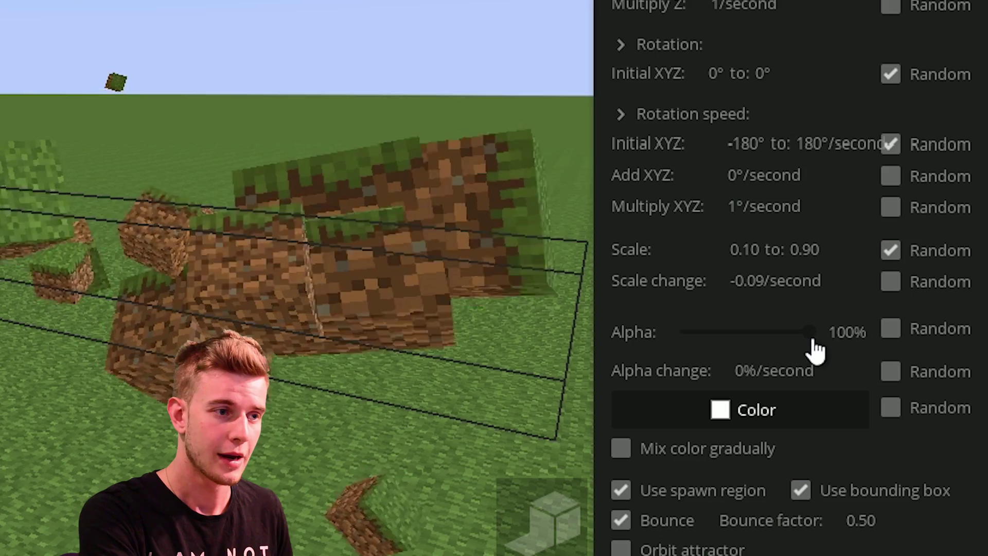
- Try an alpha of 54% and alpha changes of -10.50% and -44.50% per second, and reset both settings
left_click_drag(810, 333, 752, 332)
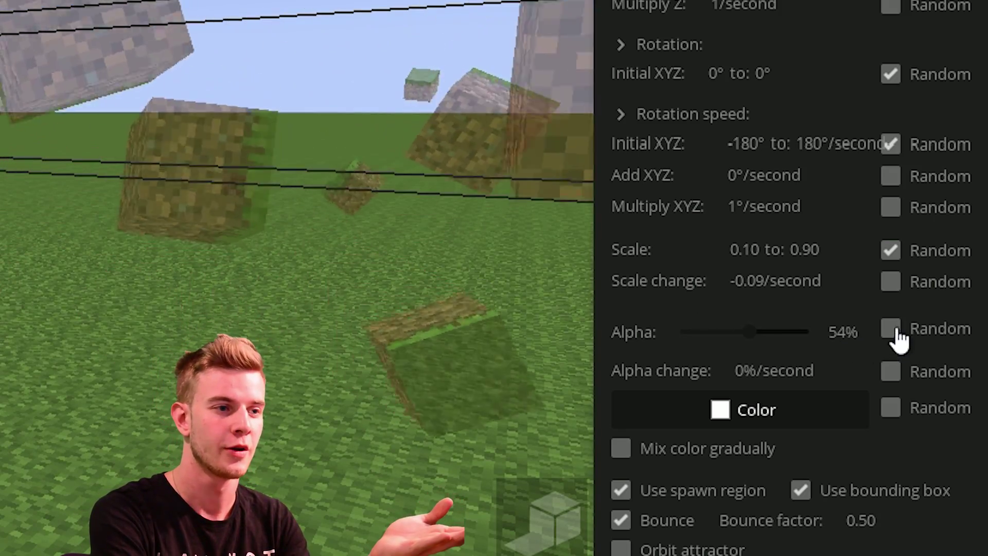
left_click(893, 331)
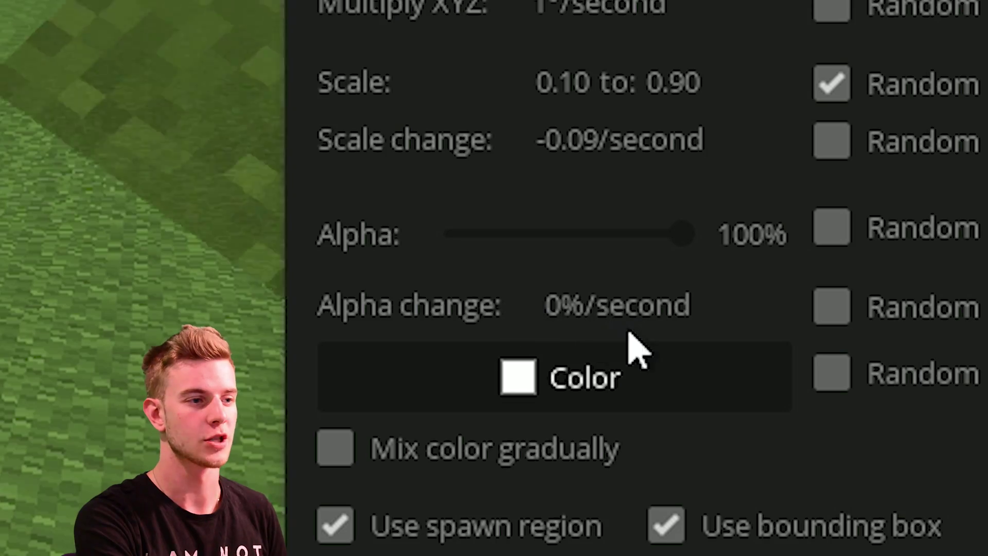
left_click_drag(780, 423, 734, 423)
left_click_drag(543, 332, 535, 332)
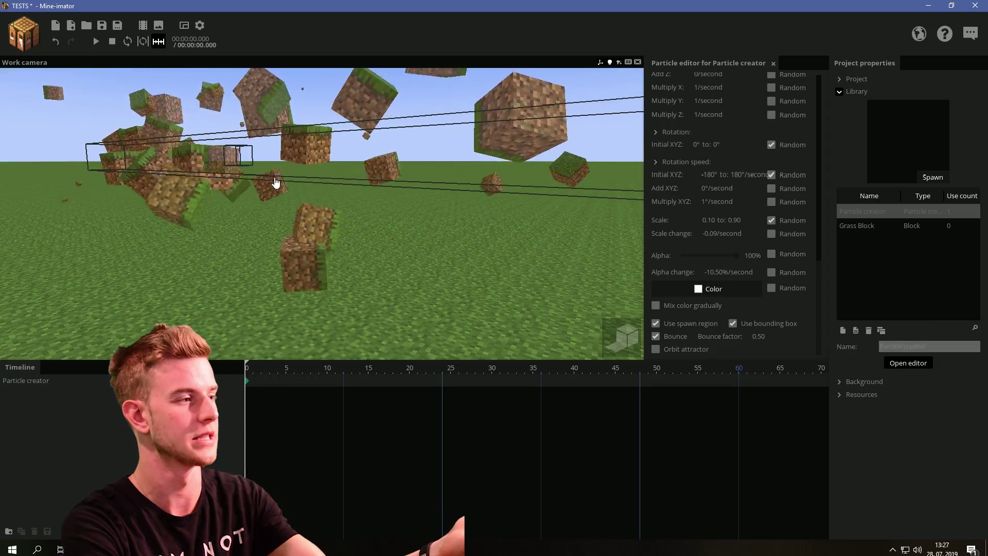
left_click_drag(743, 284, 643, 269)
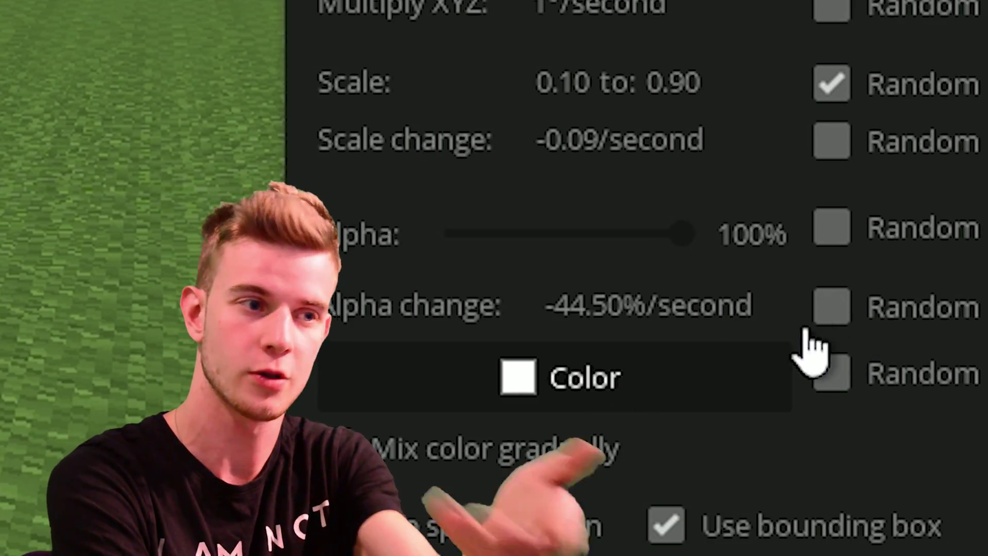
right_click(694, 272)
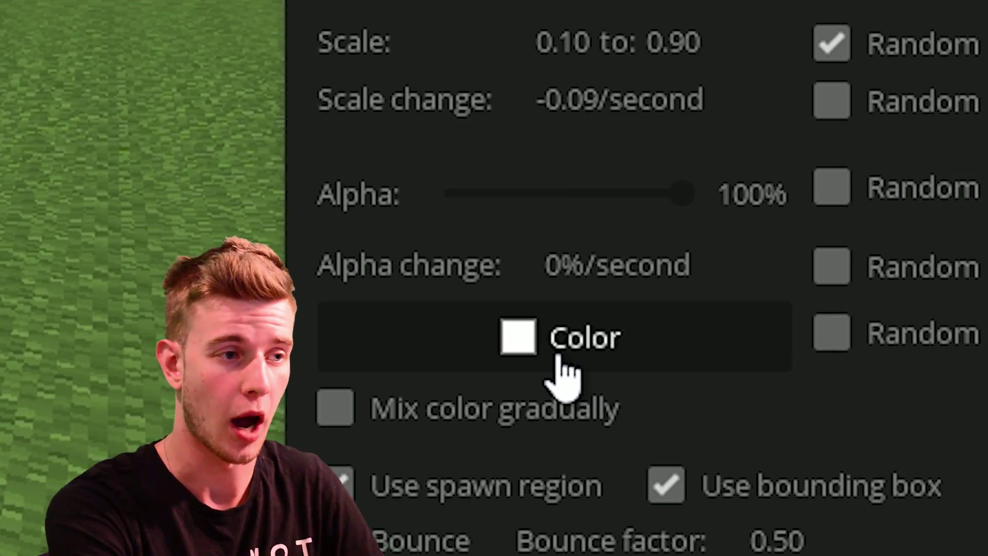
- Set the particle color to red (FF0000)
left_click(559, 344)
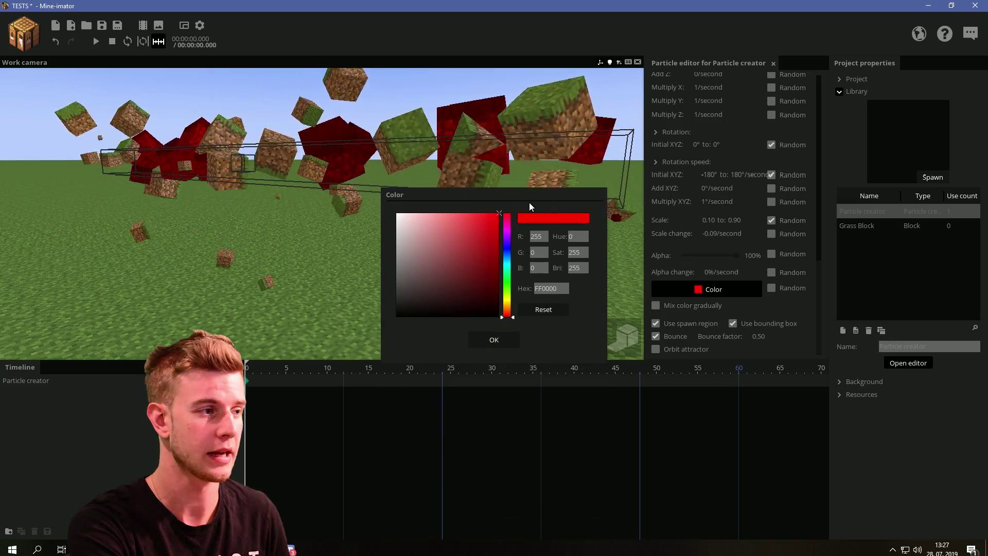
left_click_drag(530, 202, 770, 181)
left_click(730, 324)
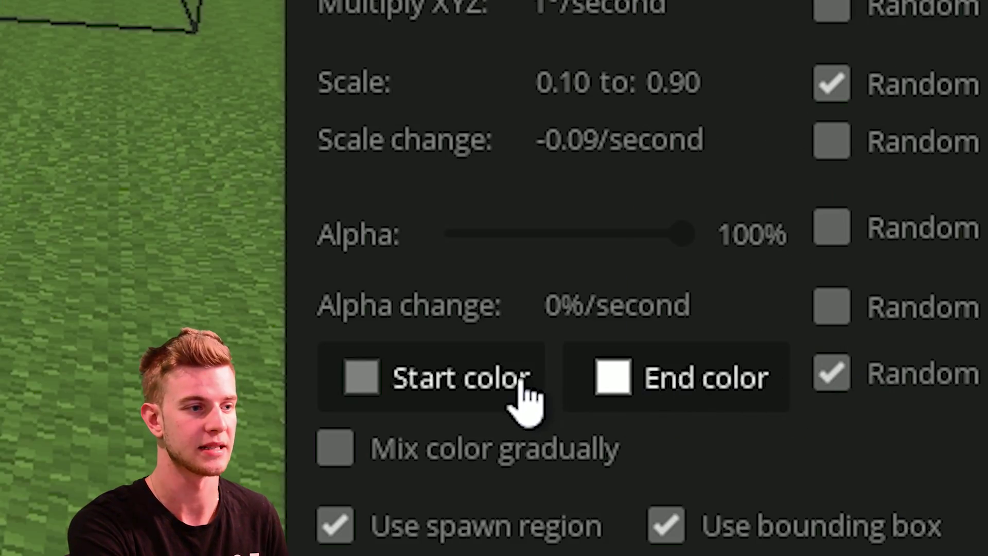
- Set the randomized particle color range to a red start color and a dark red end color
left_click(520, 384)
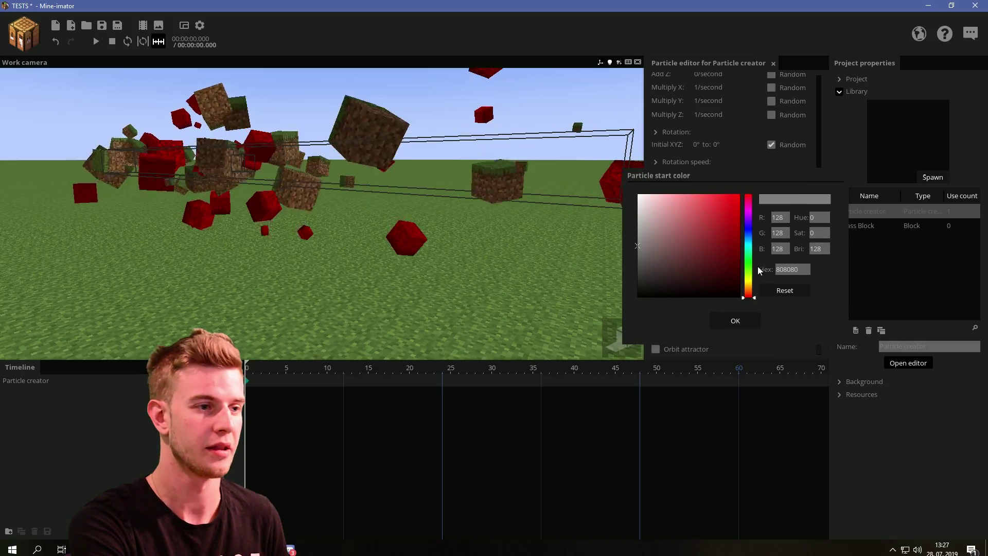
left_click(745, 321)
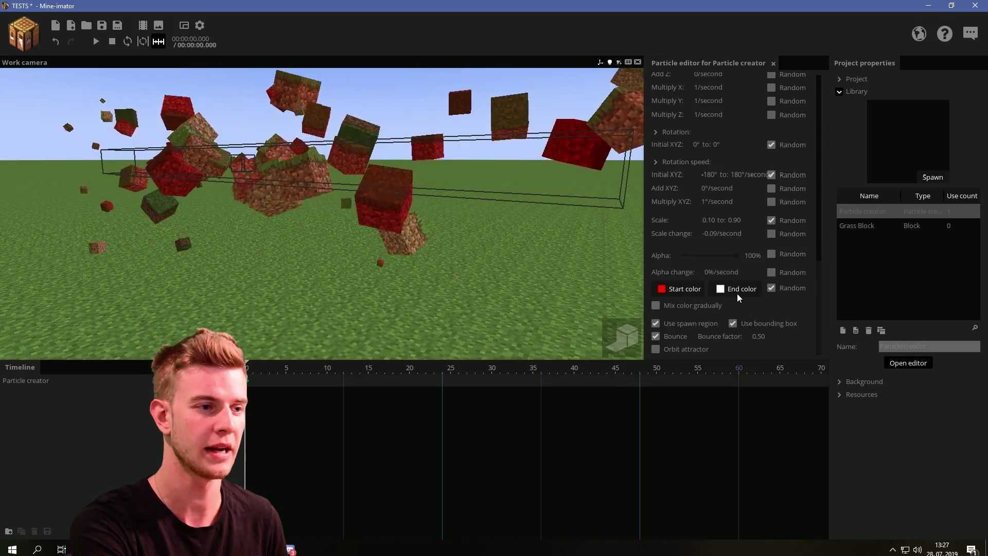
left_click(740, 290)
left_click(739, 319)
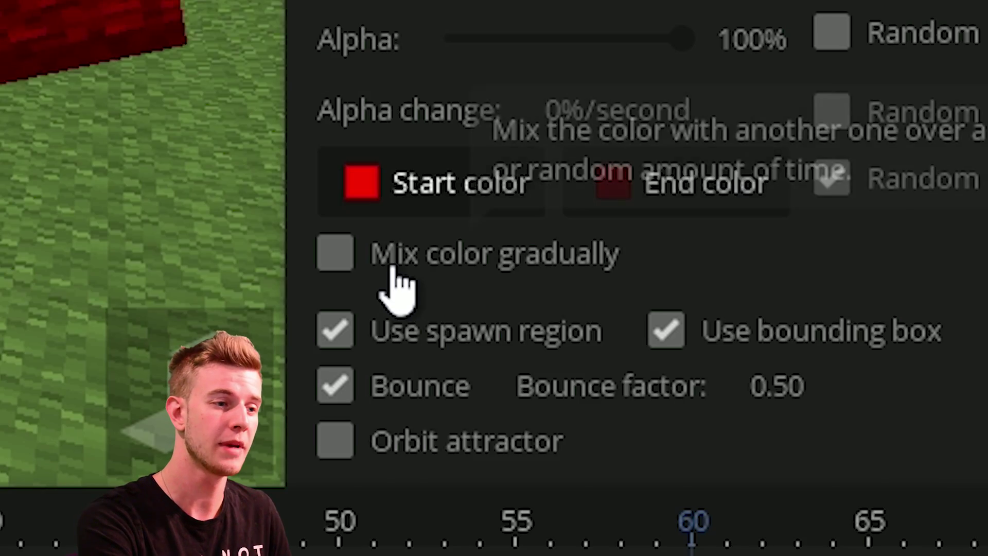
- Enable gradual color mixing with a randomized mix color and set the start mix color to black (000000)
left_click(667, 309)
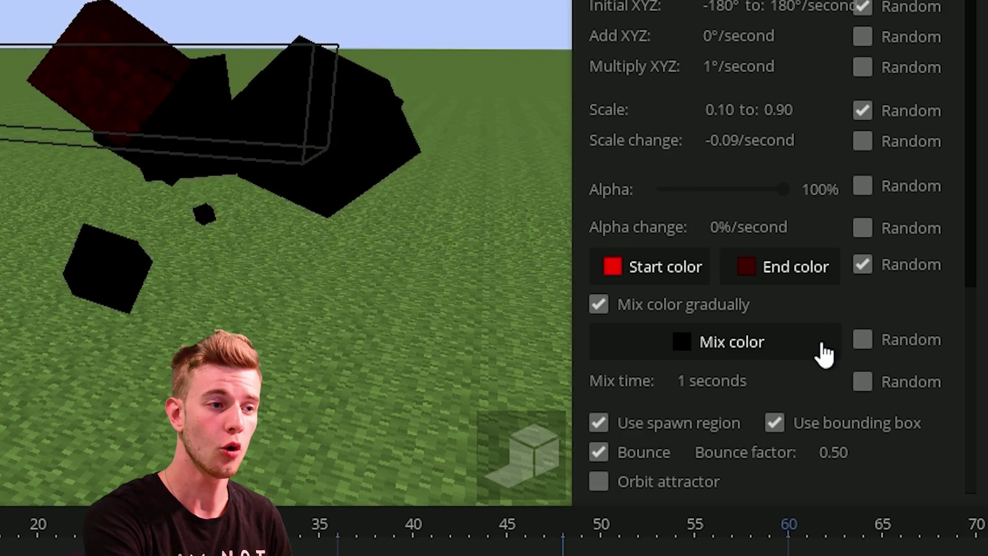
left_click(770, 286)
left_click(679, 335)
left_click_drag(566, 340, 541, 370)
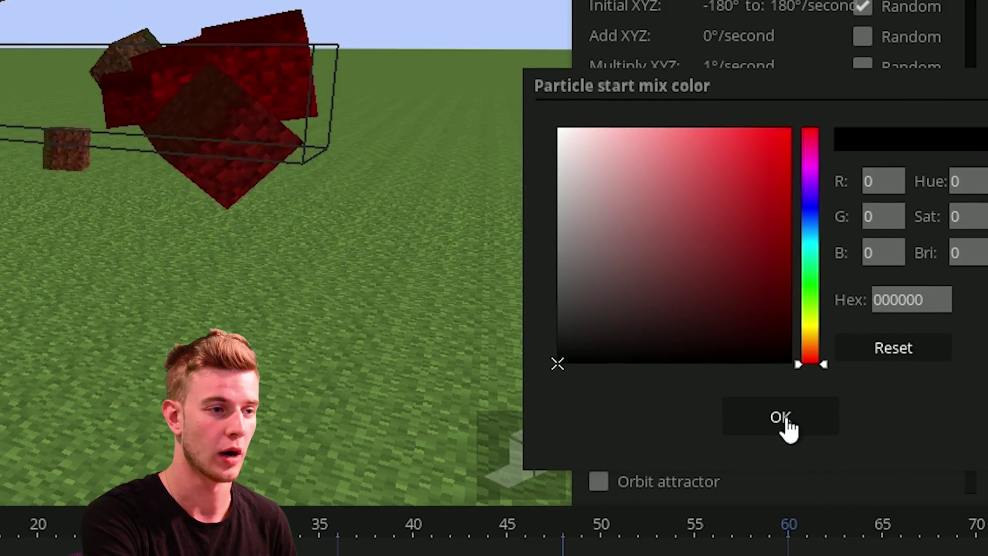
left_click(783, 423)
- Set the end mix color to cyan (00CCFF)
left_click(788, 353)
left_click_drag(561, 226, 793, 130)
left_click(810, 241)
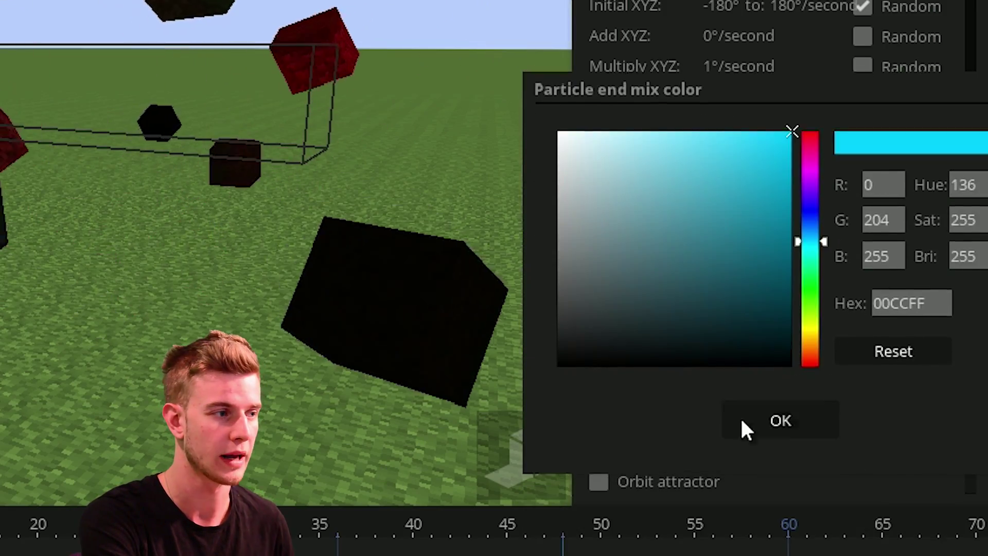
left_click(772, 420)
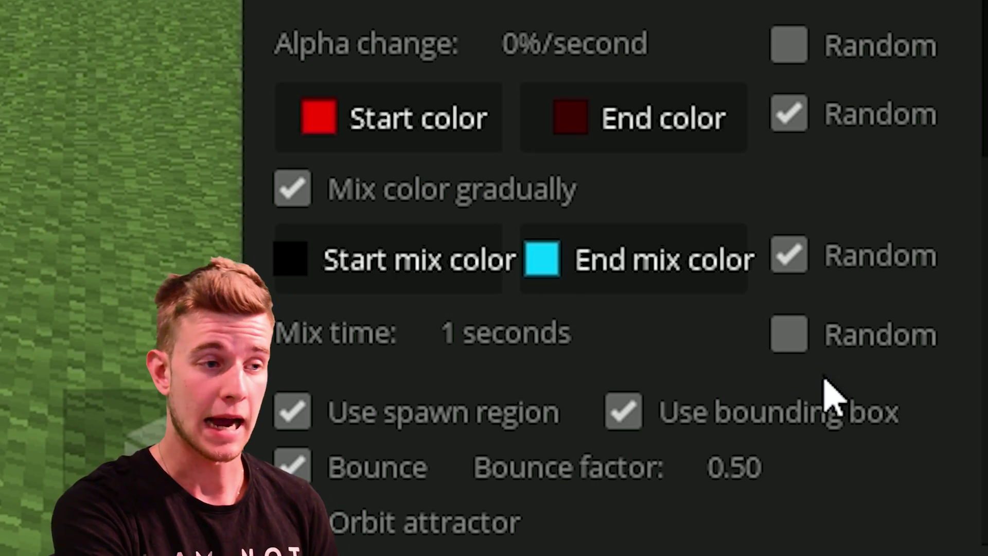
- Randomize the color mix time from 0.30 to 2 seconds
left_click(449, 341)
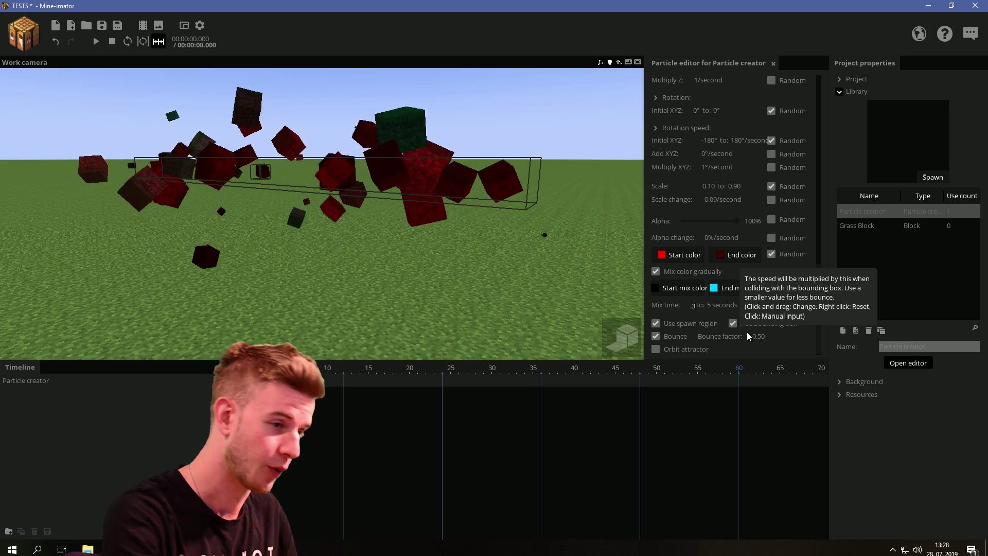
type("0.3")
left_click(521, 334)
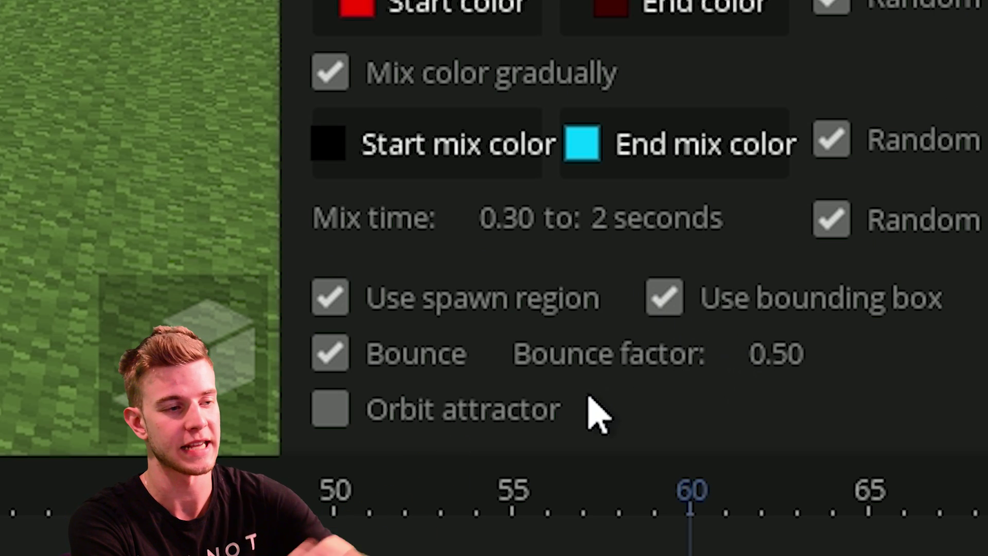
- Try the particles with the spawn region off and with the bounding box off, and re-enable both options
left_click(378, 310)
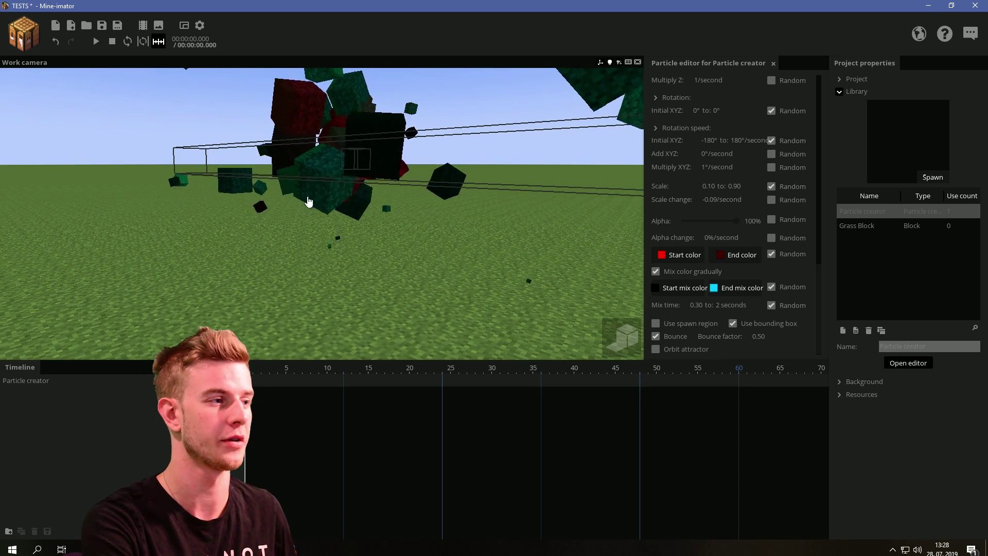
left_click_drag(360, 221, 525, 240)
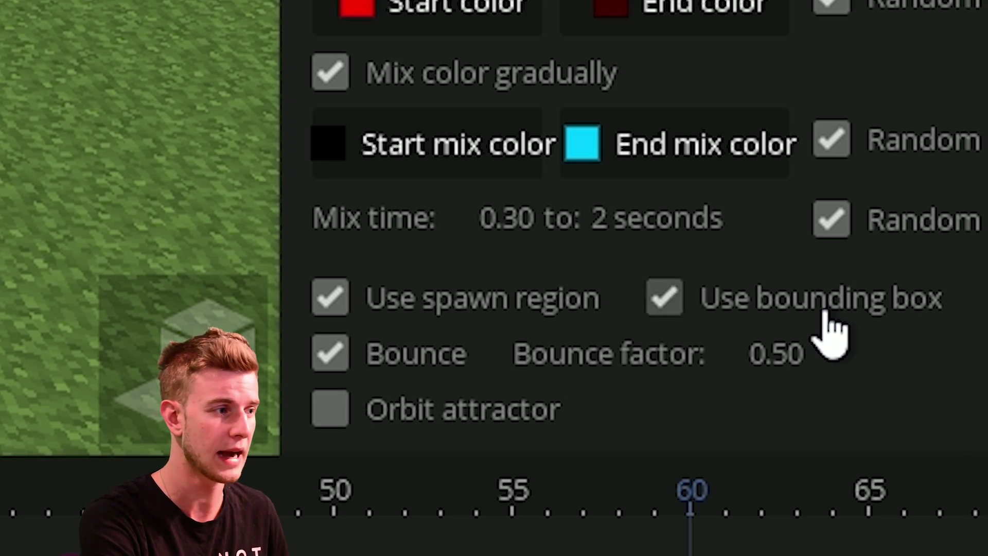
left_click(825, 312)
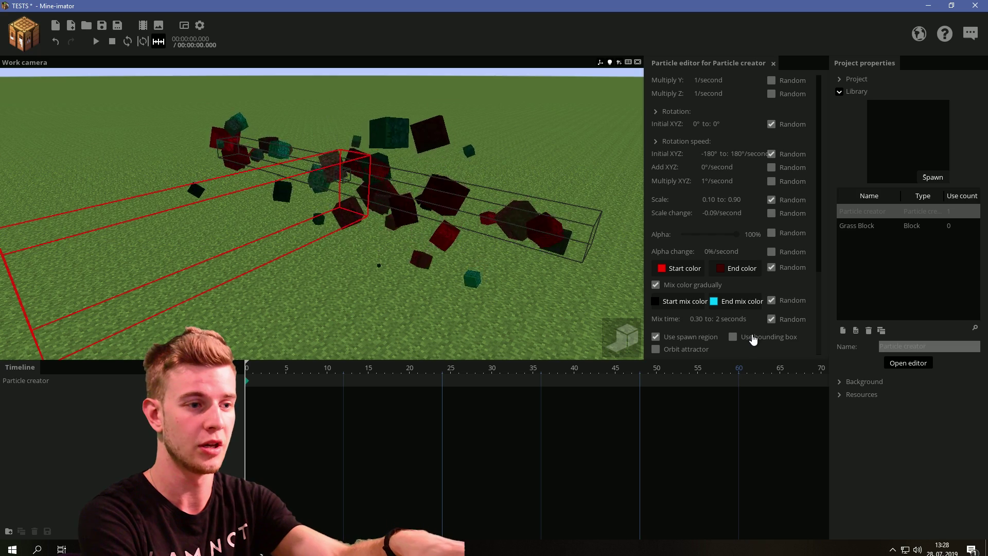
left_click(732, 337)
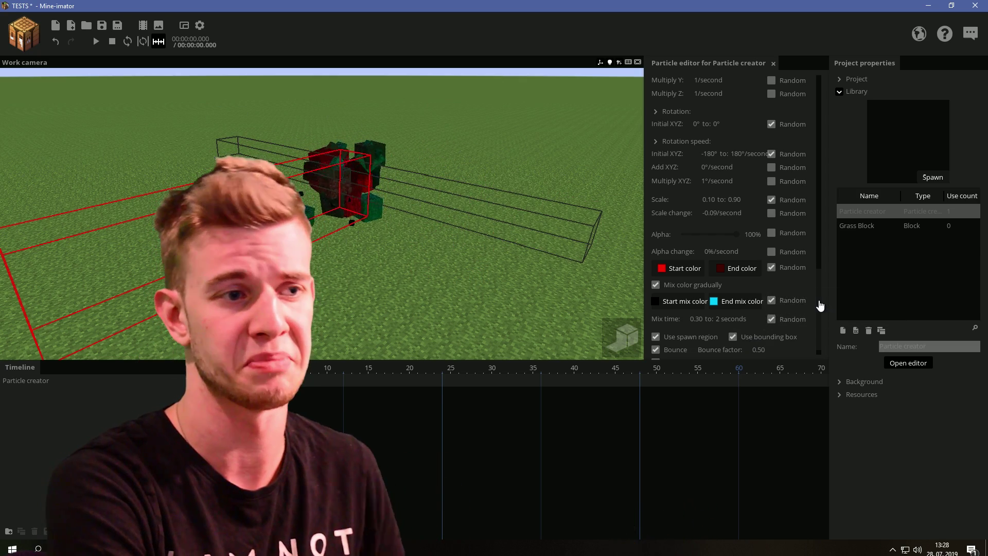
- Set the particles' Add Y speed to -2.70/second
left_click_drag(821, 304, 820, 152)
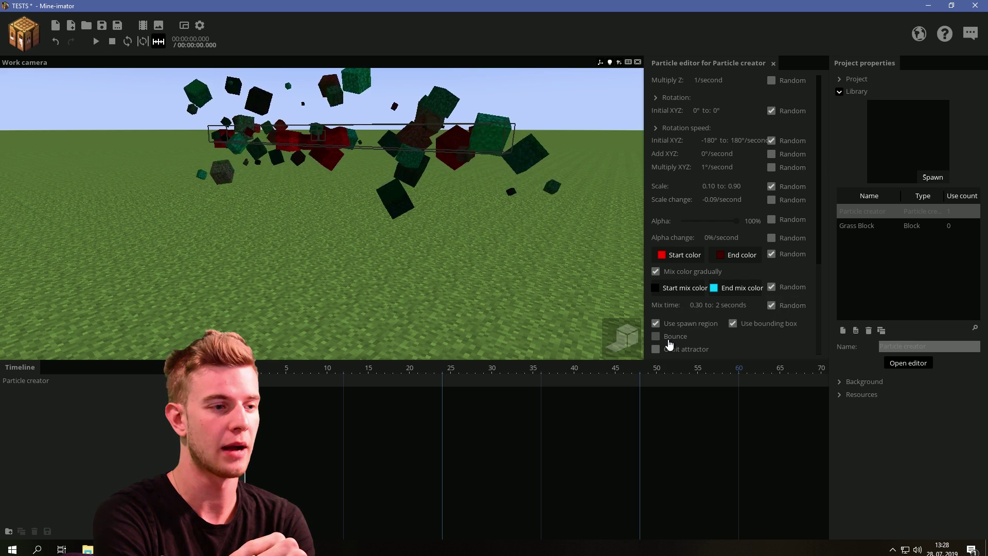
left_click_drag(817, 307, 820, 223)
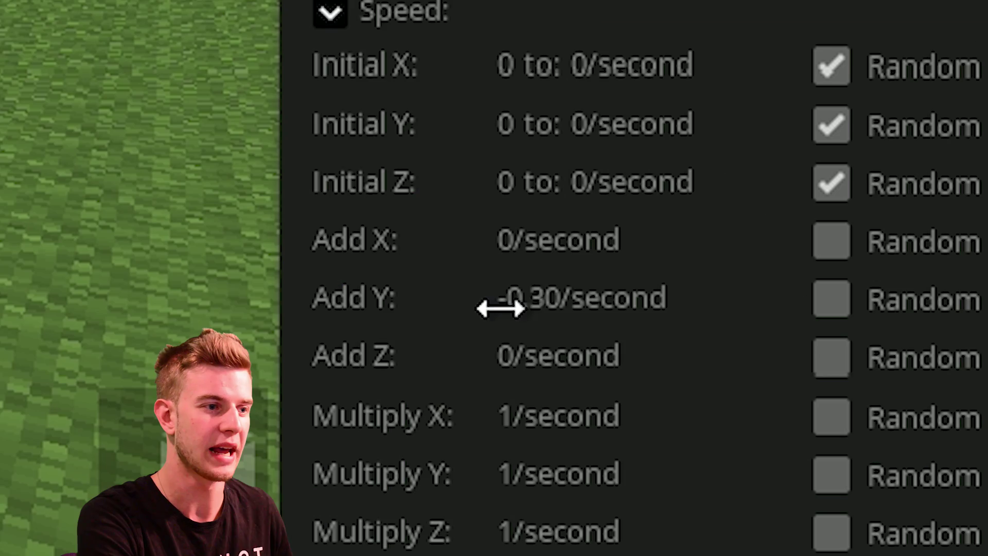
left_click_drag(582, 298, 553, 298)
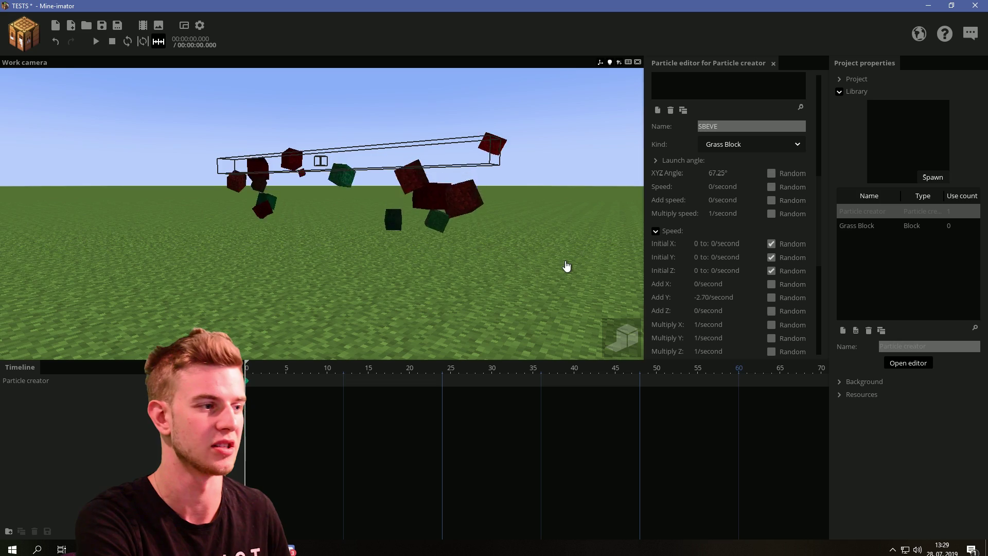
left_click_drag(439, 204, 438, 154)
right_click_drag(439, 209, 439, 242)
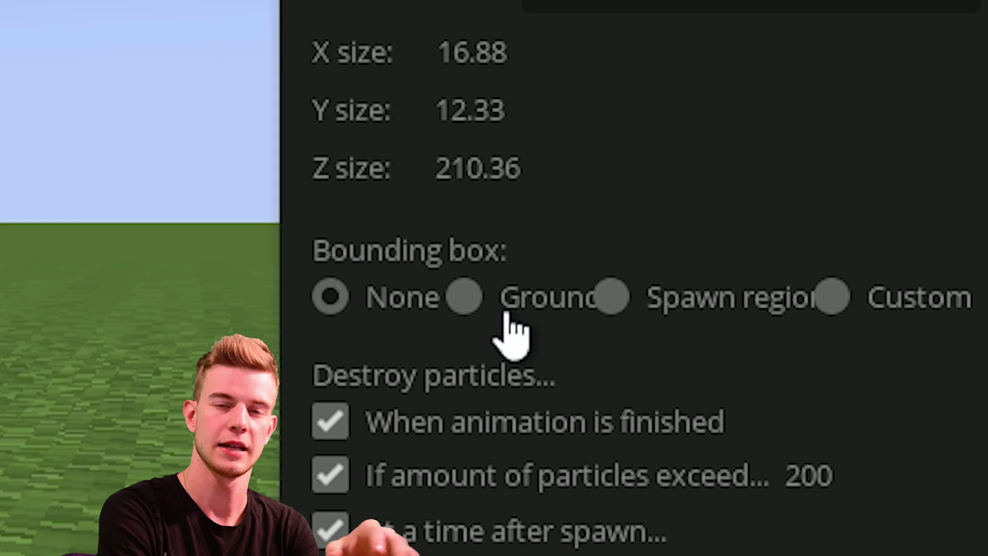
- Use the ground as the particles' bounding box and try Bounce off before turning it back on
left_click(513, 308)
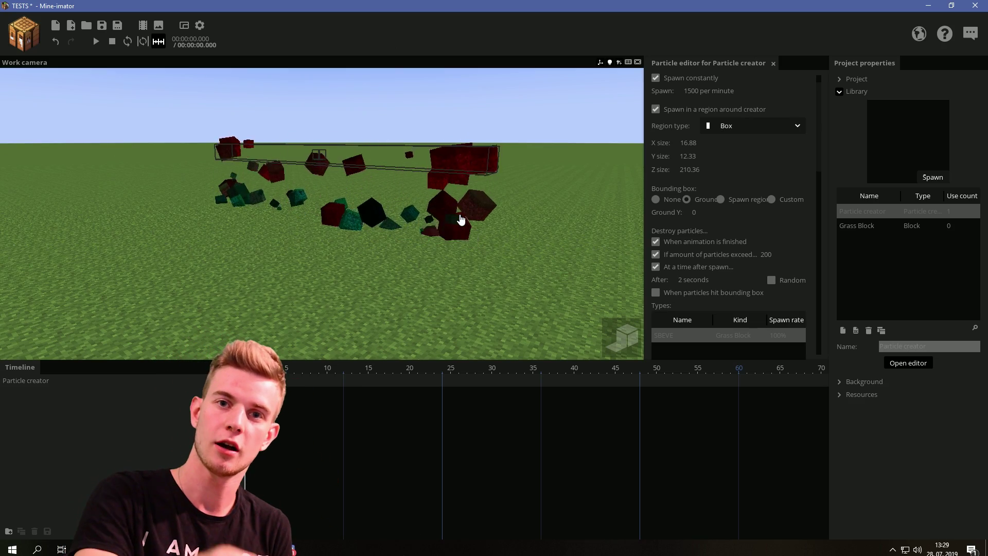
left_click_drag(818, 167, 804, 348)
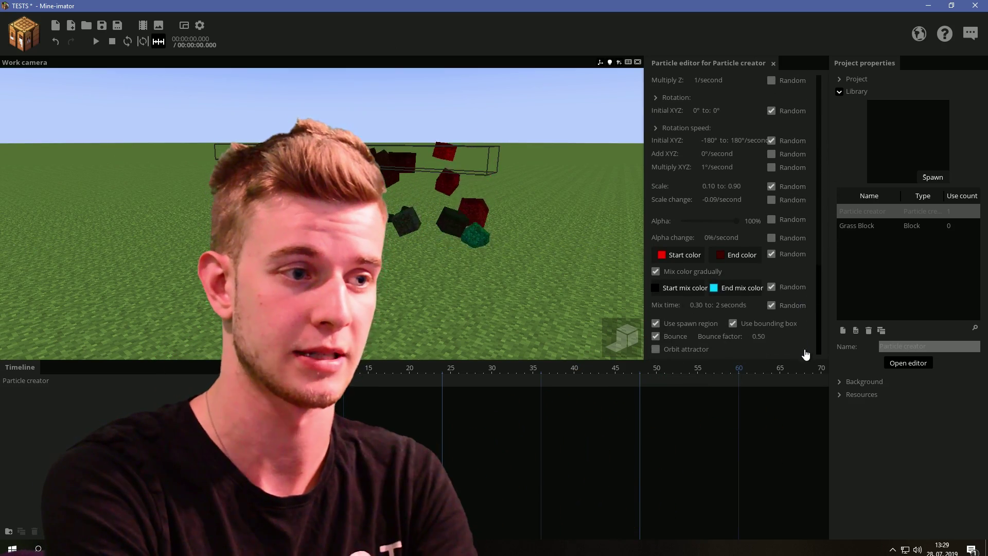
left_click(423, 322)
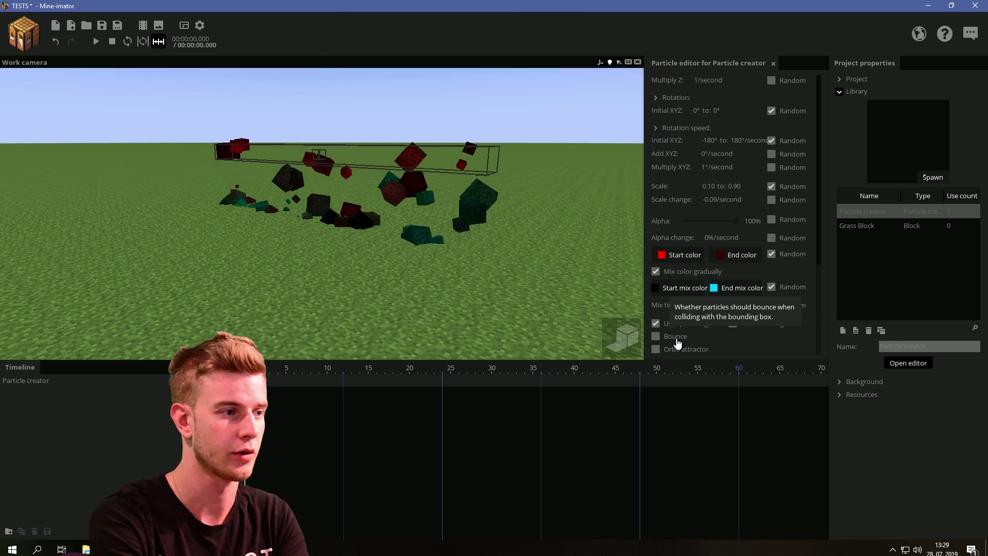
left_click(677, 339)
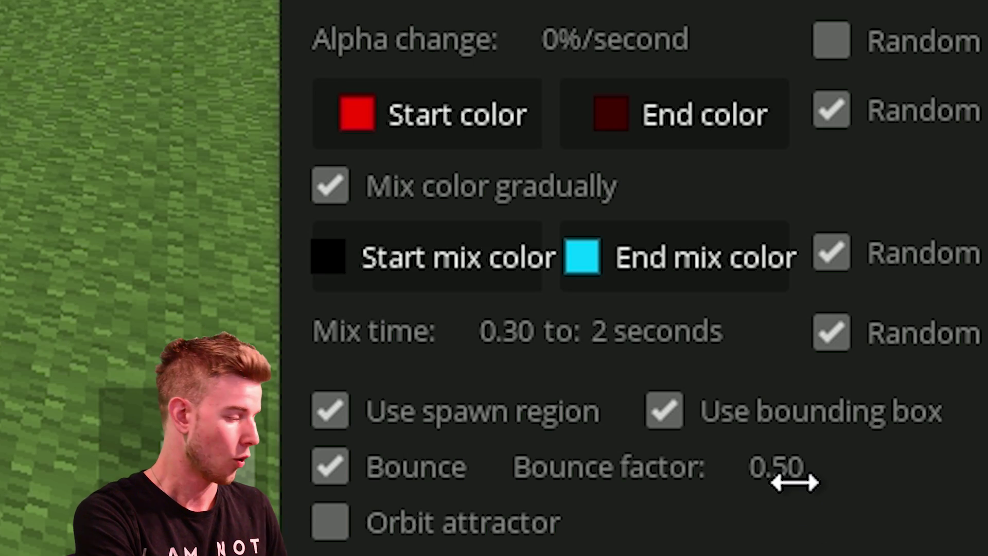
- Try bounce factors of 1 and 2 on the particles
left_click(777, 375)
type("1")
key("Return")
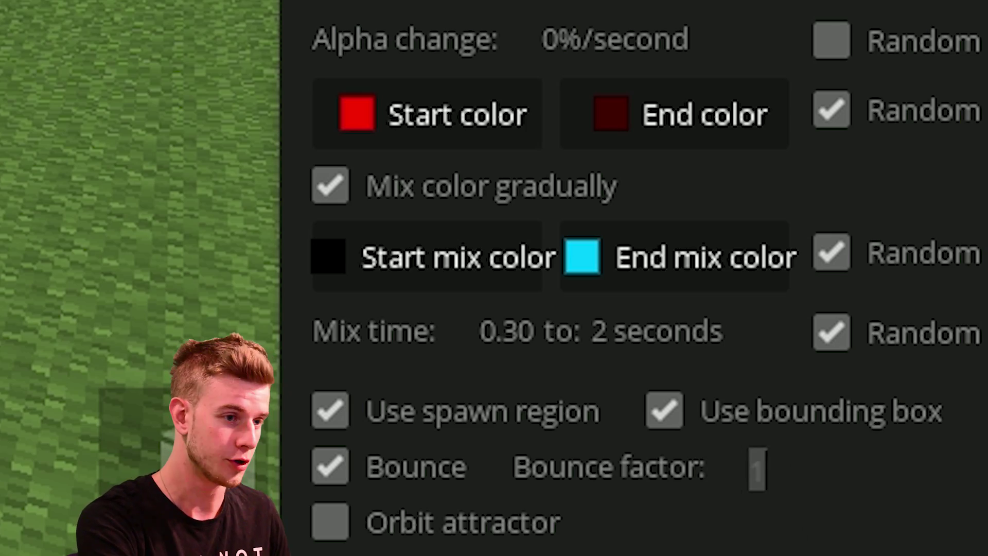
type("2")
left_click_drag(454, 256, 454, 196)
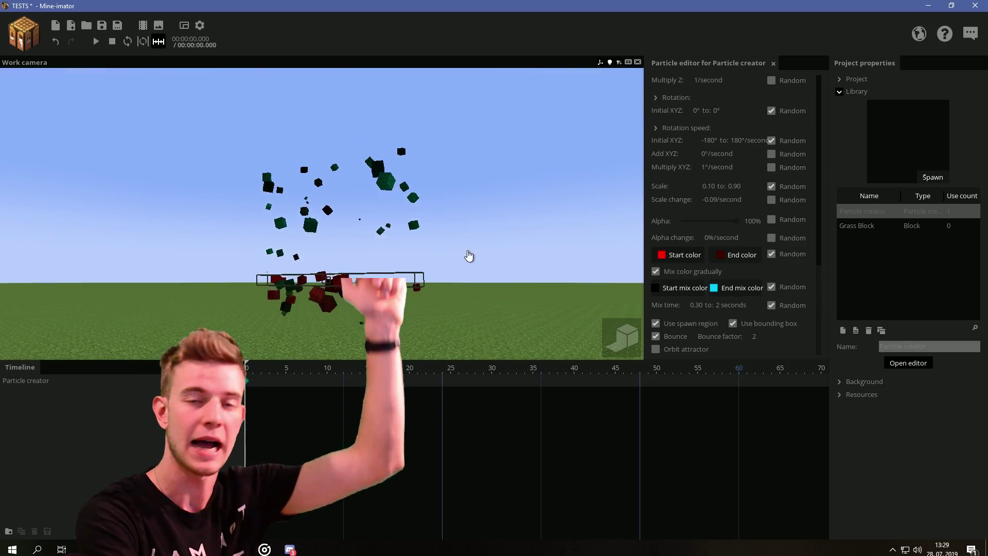
- Try lower bounce factors of 0.90, 0.03 and 0.15, and save the project
left_click_drag(755, 337, 722, 349)
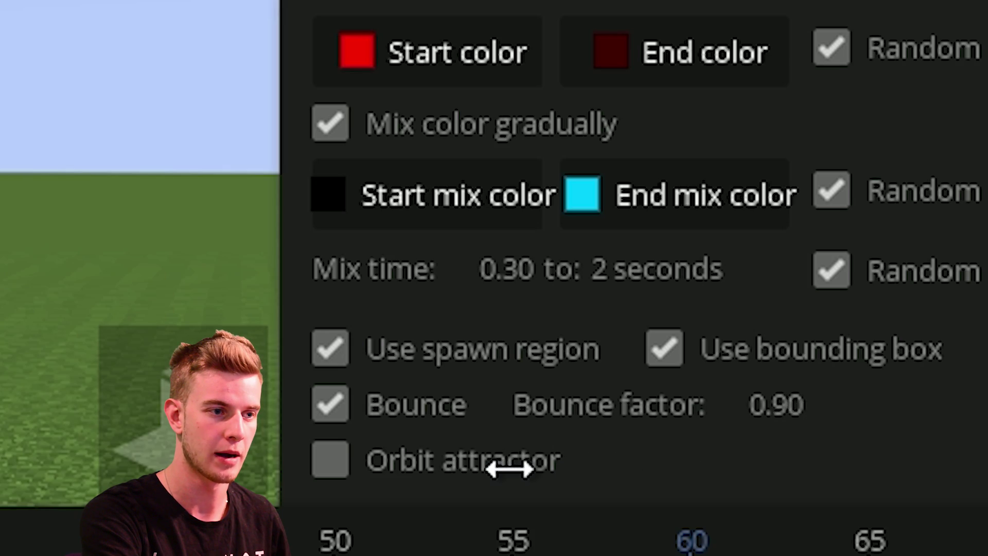
left_click_drag(381, 471, 324, 478)
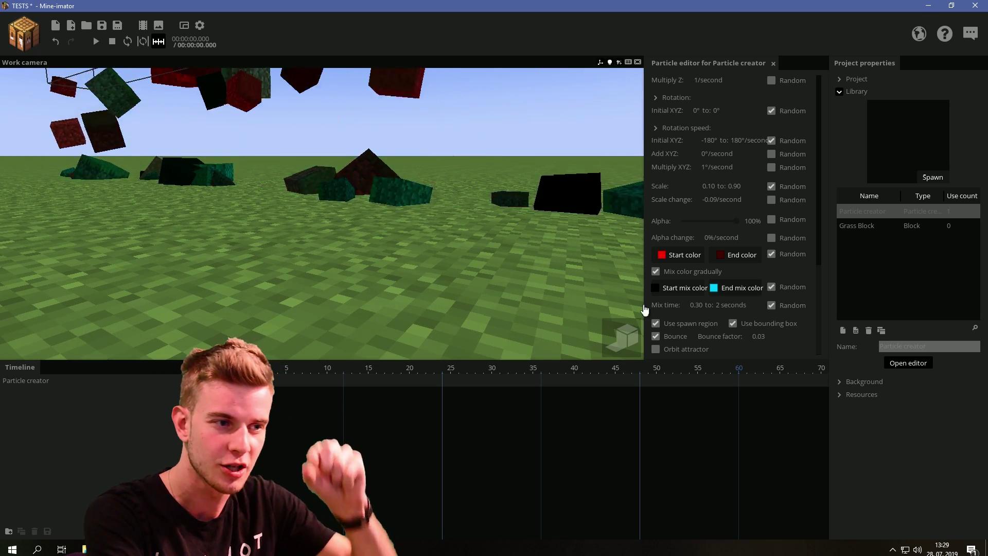
left_click_drag(765, 335, 771, 335)
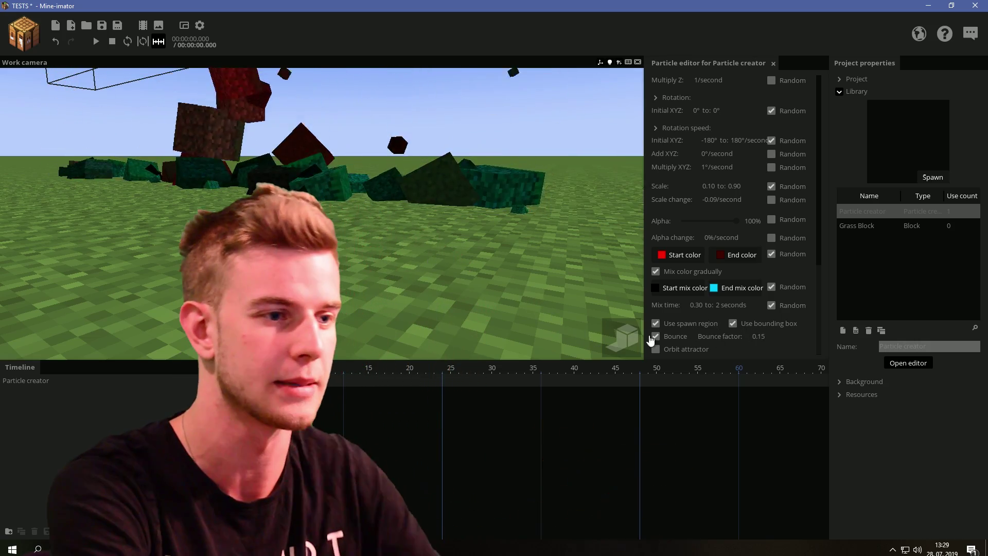
key("ctrl+s")
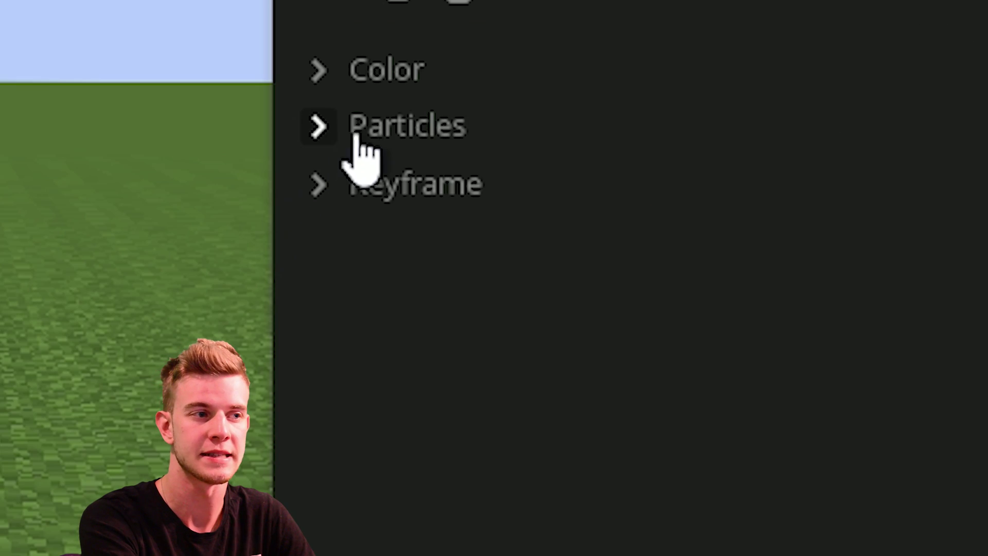
- Reveal the particle creator's particle keyframe settings and lower Steve to the ground at about Y -0.67, away from the particles
left_click(380, 133)
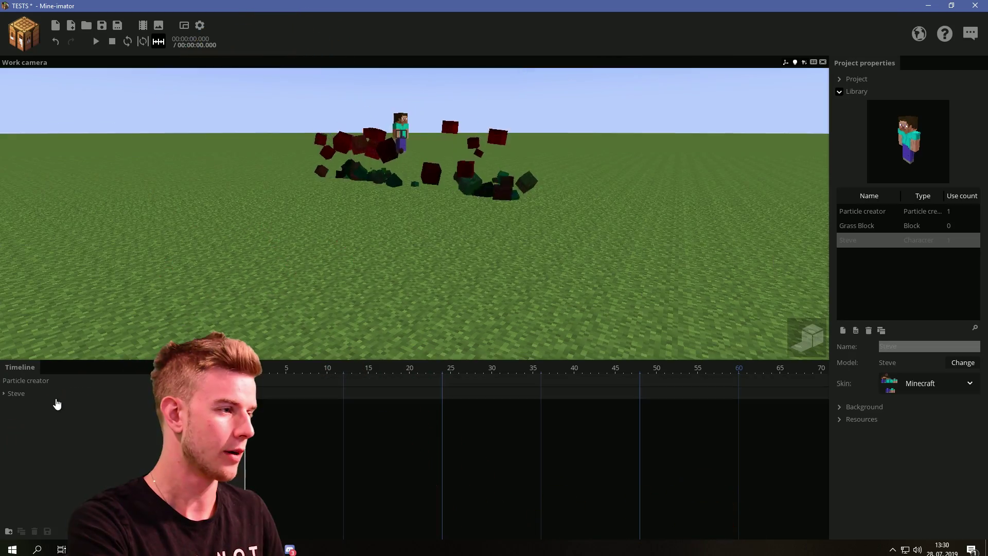
left_click(52, 394)
middle_click_drag(361, 246, 348, 158)
middle_click_drag(211, 212, 194, 202)
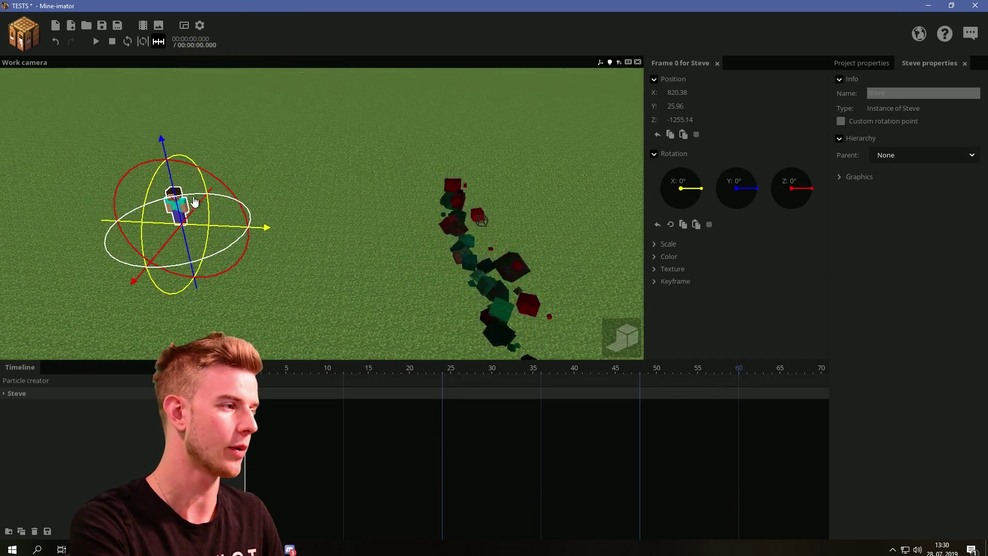
left_click_drag(177, 239, 178, 241)
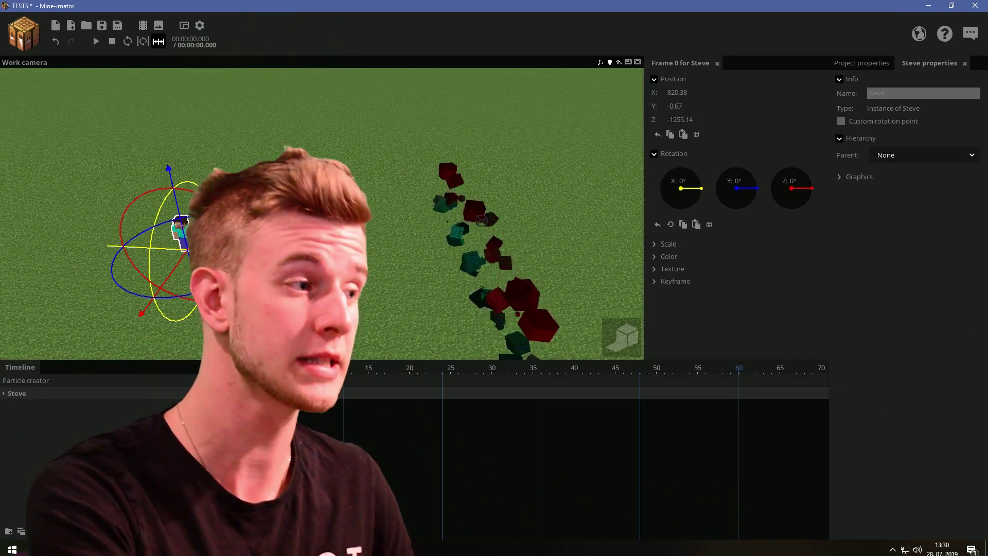
- Select the particle creator and try particle spawning off and back on at frame 0
left_click(77, 381)
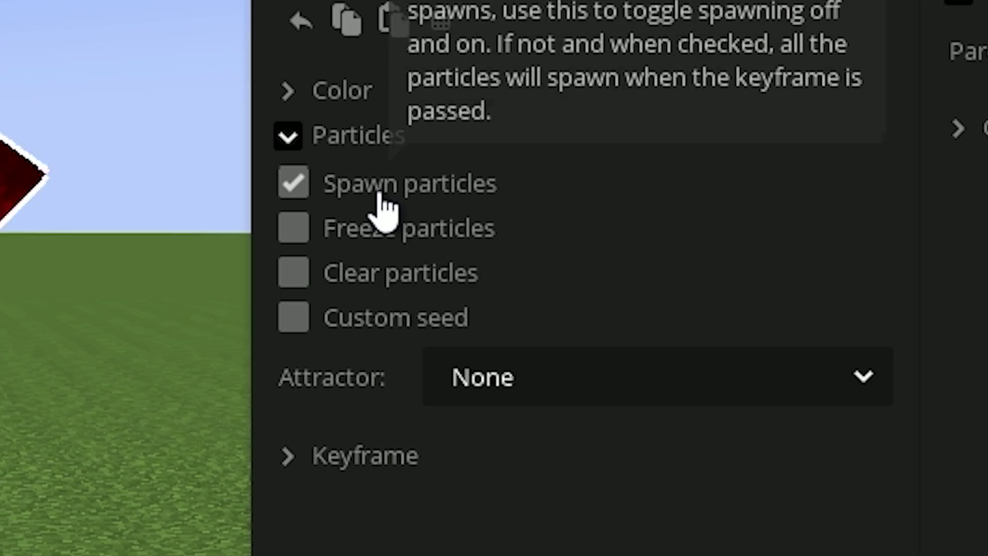
left_click(678, 181)
left_click(689, 183)
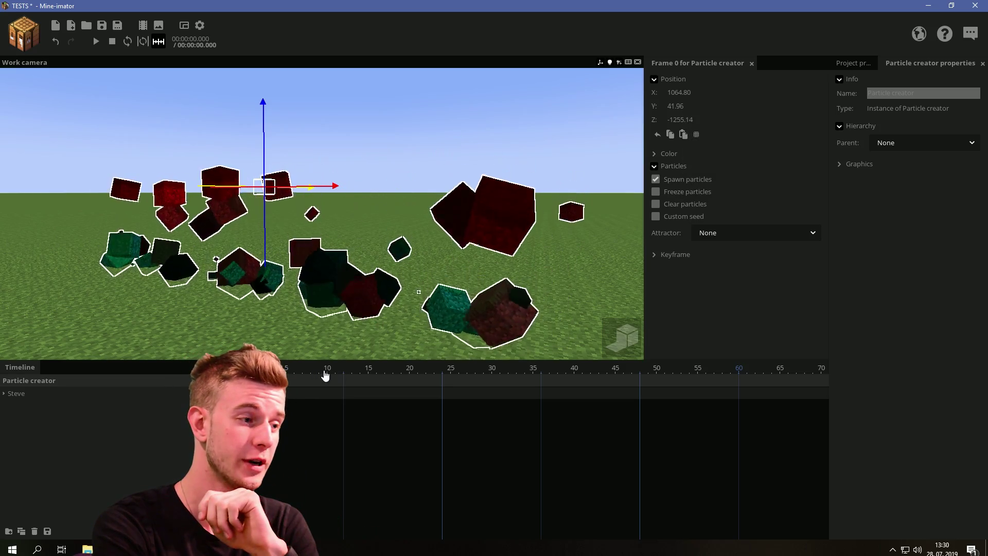
- Add a particle creator keyframe at frame 10 with Freeze particles on and Spawn particles off
left_click(328, 373)
left_click(668, 194)
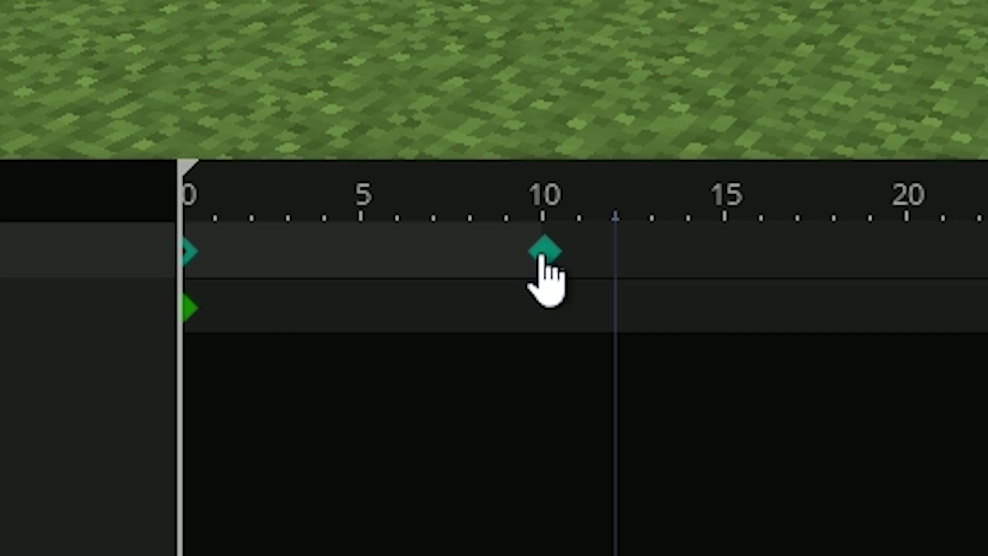
left_click(328, 382)
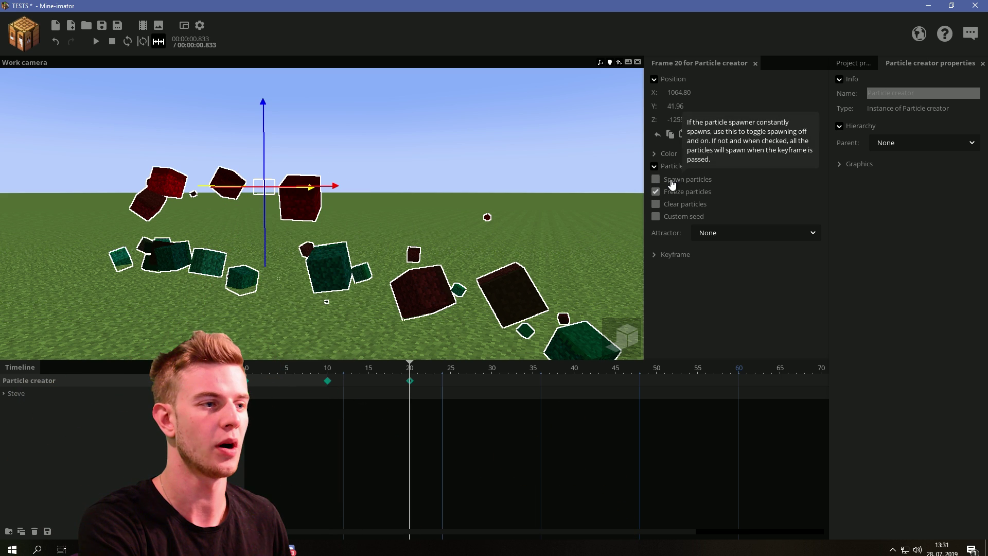
- At frame 20, turn particle spawning on and freezing off, and compare the keyframes at frames 0, 10 and 20
left_click(670, 179)
left_click(671, 191)
left_click_drag(416, 369, 246, 369)
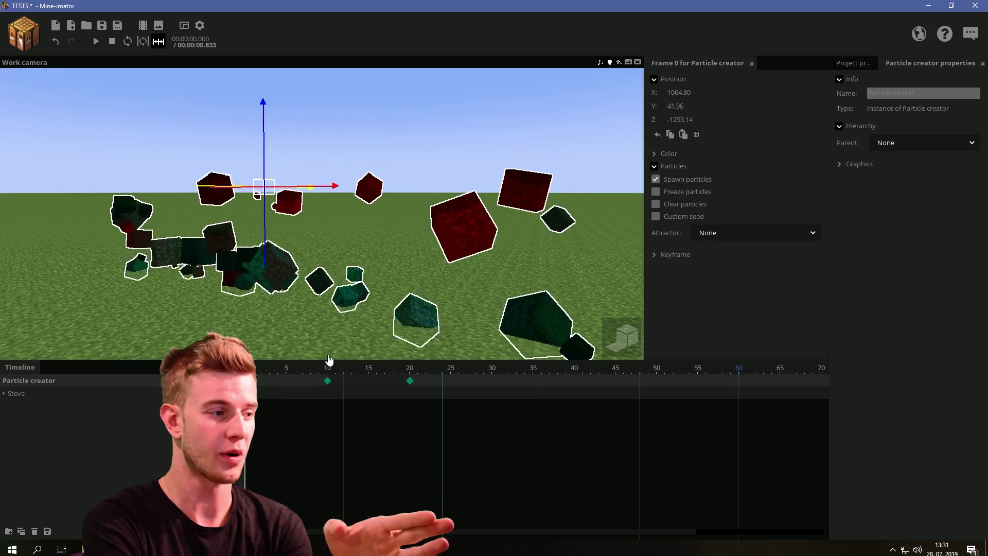
left_click(328, 366)
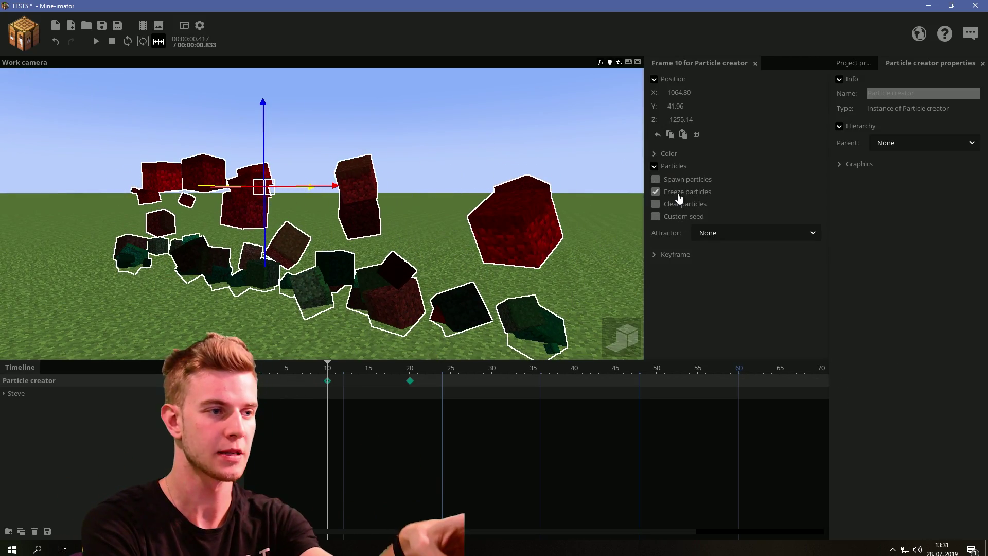
left_click(411, 382)
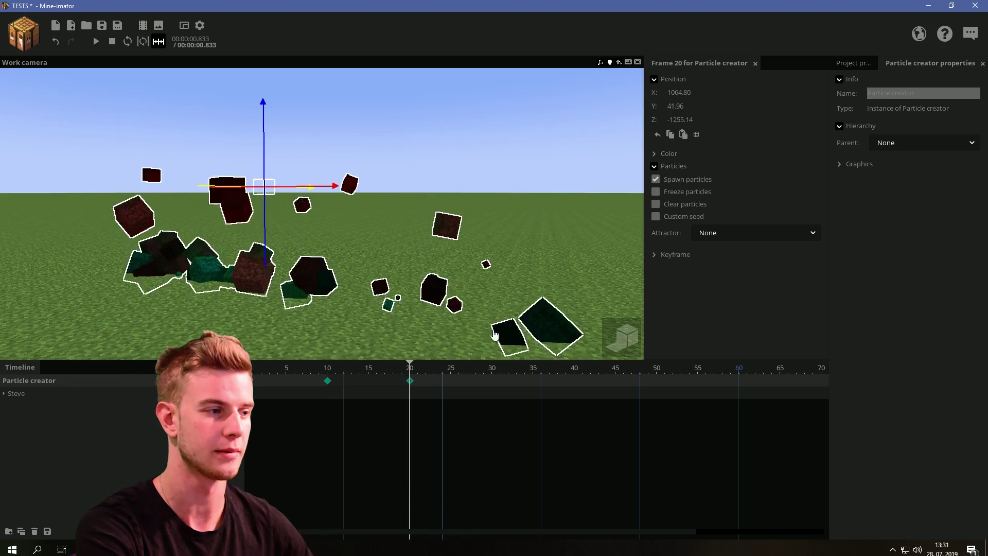
- Add a keyframe at frame 32 that clears the particles, and play the animation through it
left_click_drag(380, 381, 476, 370)
left_click(672, 204)
left_click(500, 320)
key("space")
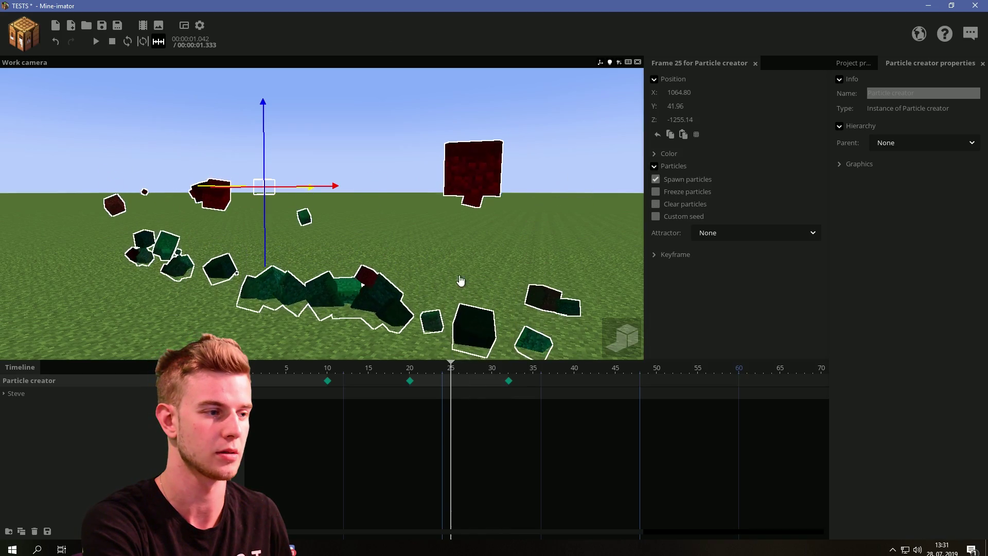
left_click(463, 278)
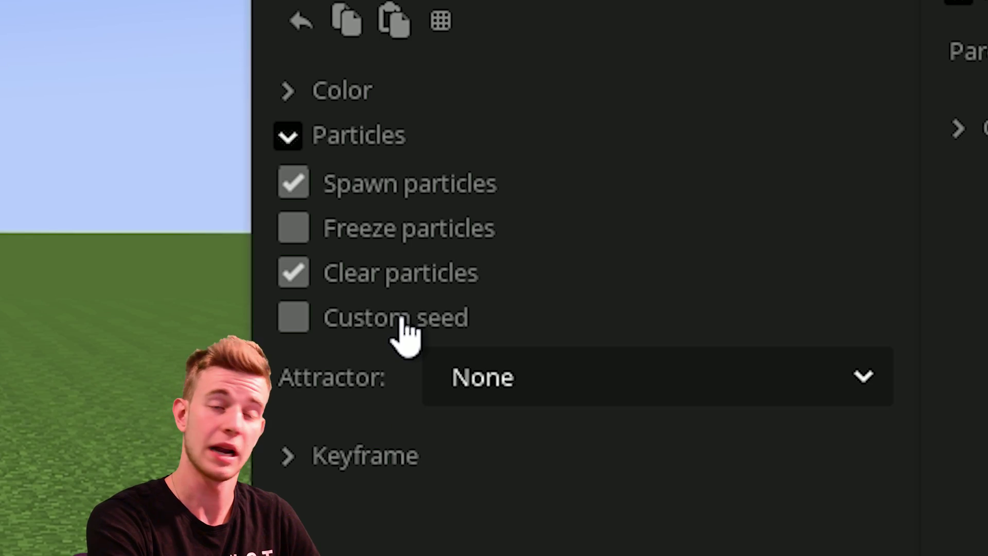
- Try the custom seed option and set Steve's Head as the particle attractor at frame 32
left_click(399, 333)
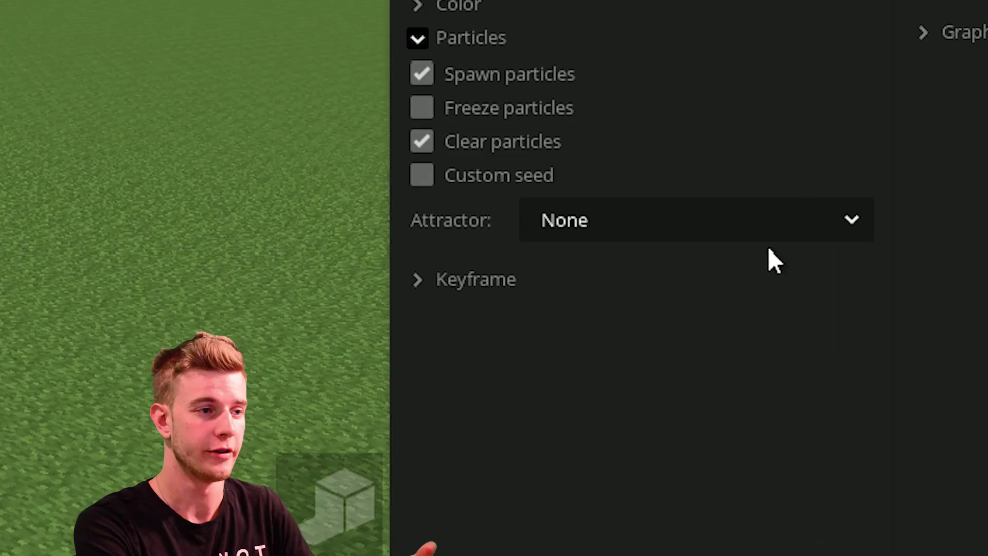
left_click(777, 232)
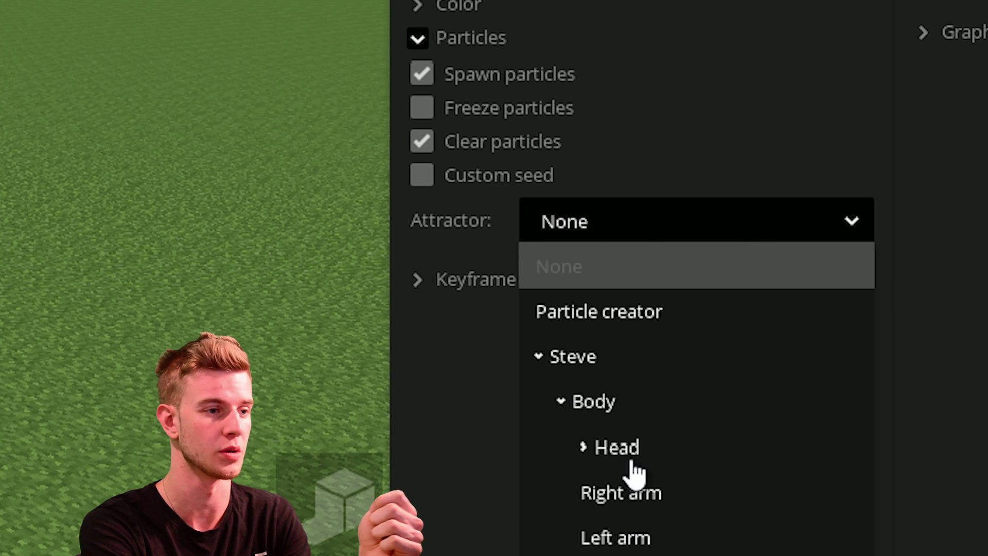
left_click(632, 463)
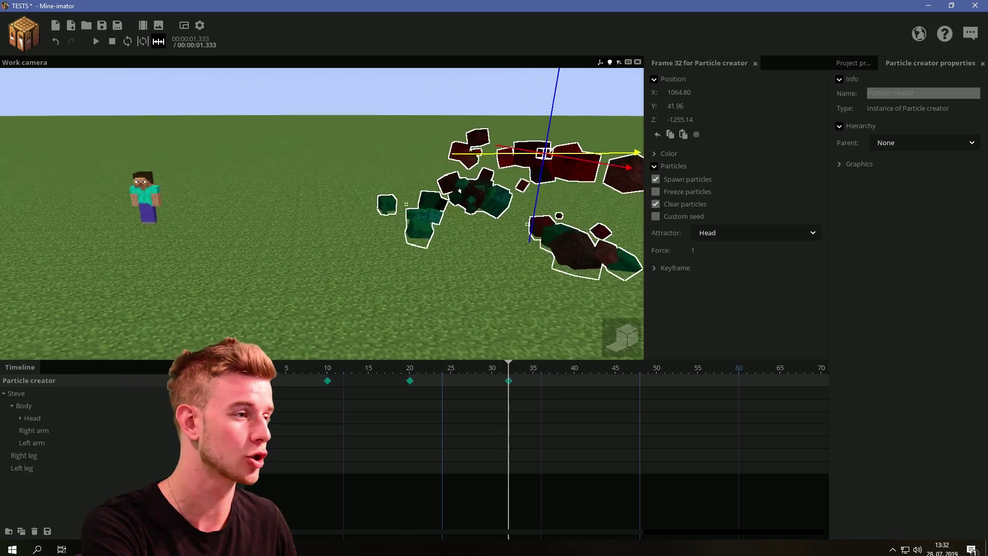
- Open the particle creator's editor from the library and enable Orbit attractor for the particle type
left_click(318, 266)
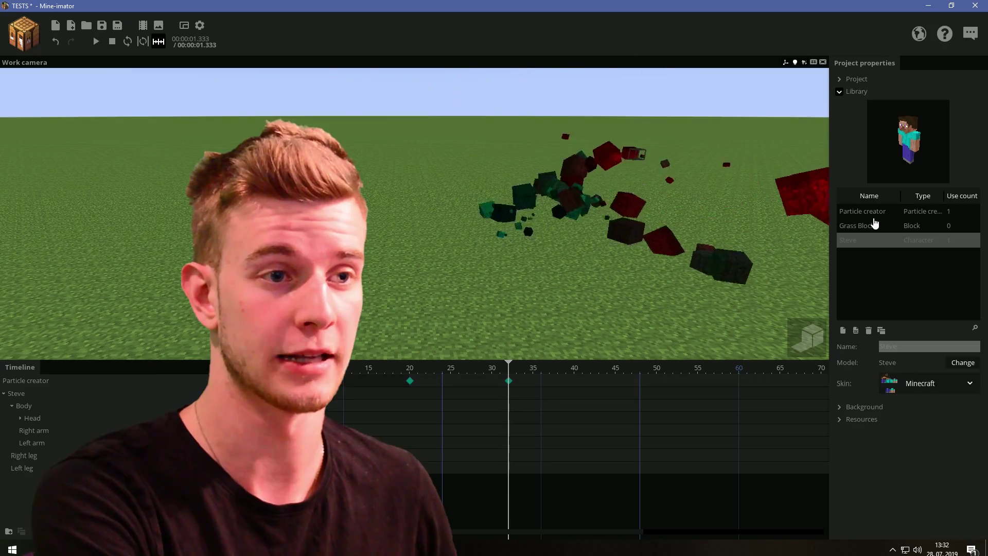
left_click(870, 212)
left_click(908, 360)
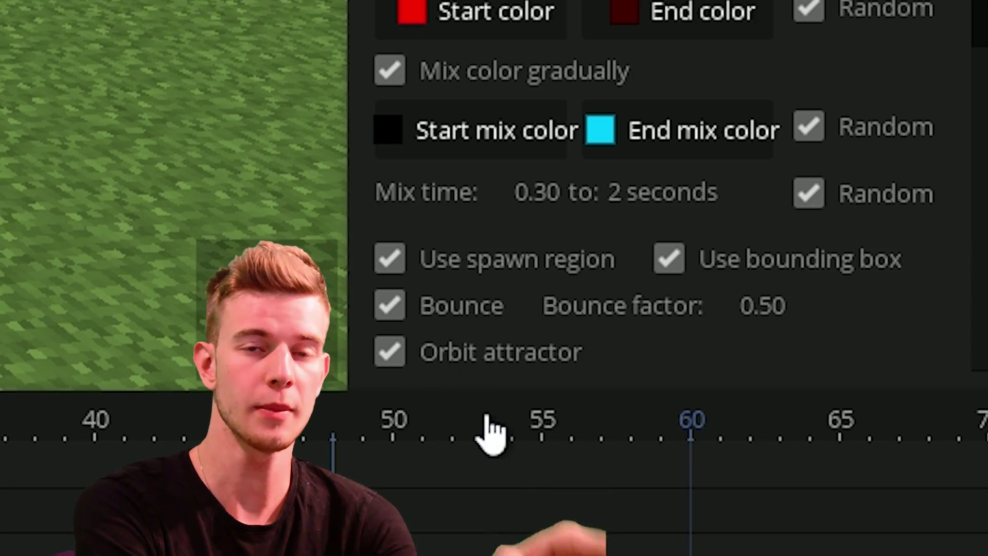
left_click(454, 363)
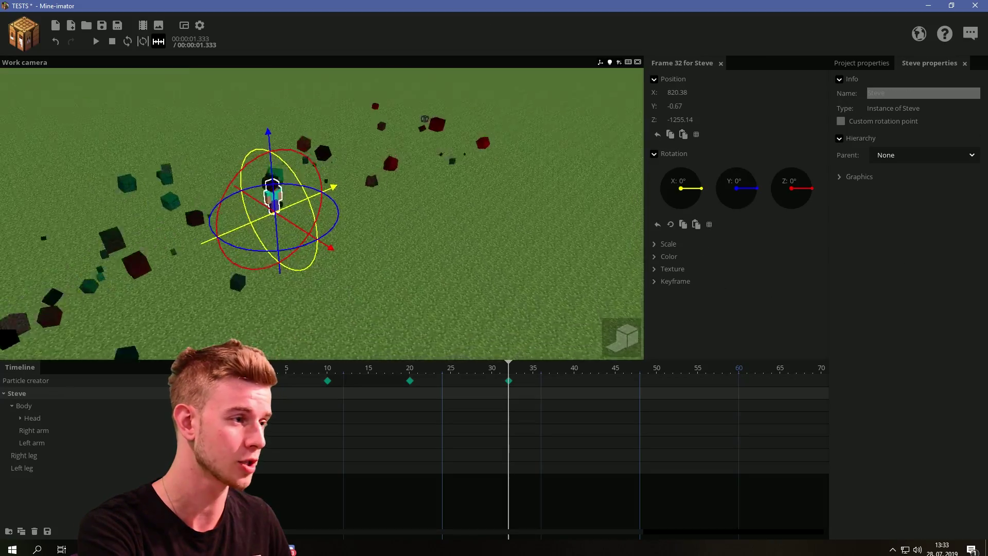
- Move Steve to about X 987, Z -1113 at frame 32 to test the orbiting particles, and delete Steve from the scene
left_click_drag(453, 293, 489, 306)
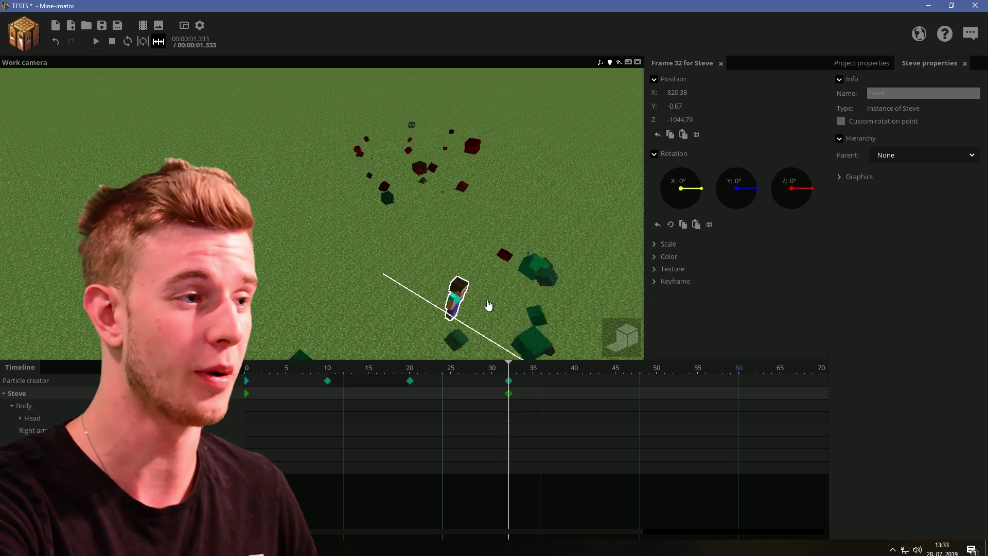
left_click_drag(281, 224, 396, 264)
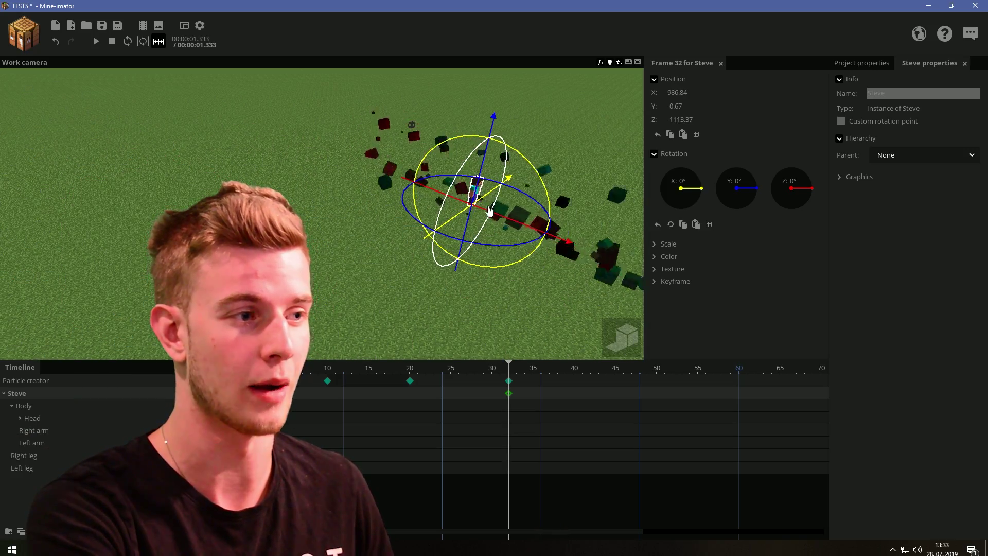
key("Delete")
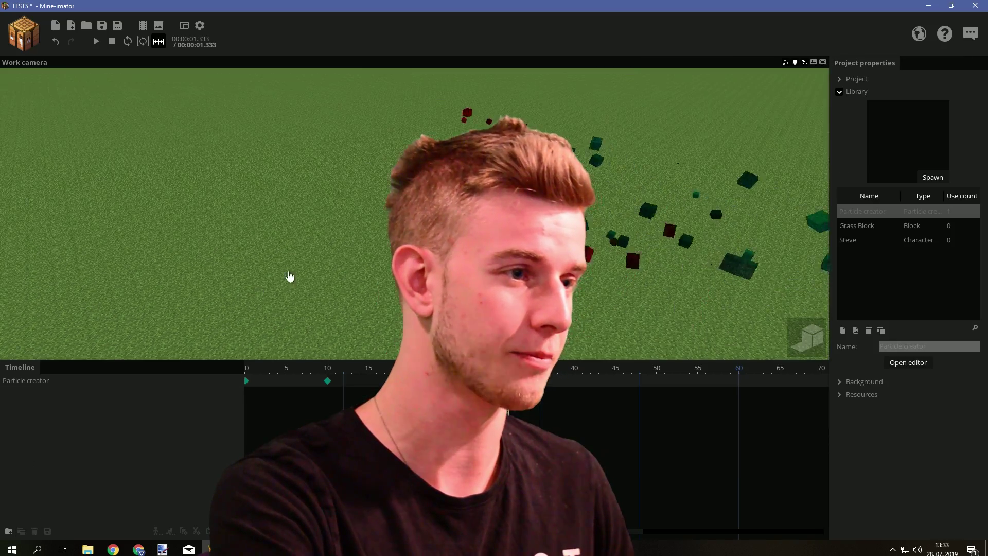
- Change the particle creator's spawn region type to Sphere and reduce its radius to 38.40
mouse_move(289, 272)
left_mouse_down()
mouse_move(278, 227)
mouse_move(272, 279)
left_mouse_up()
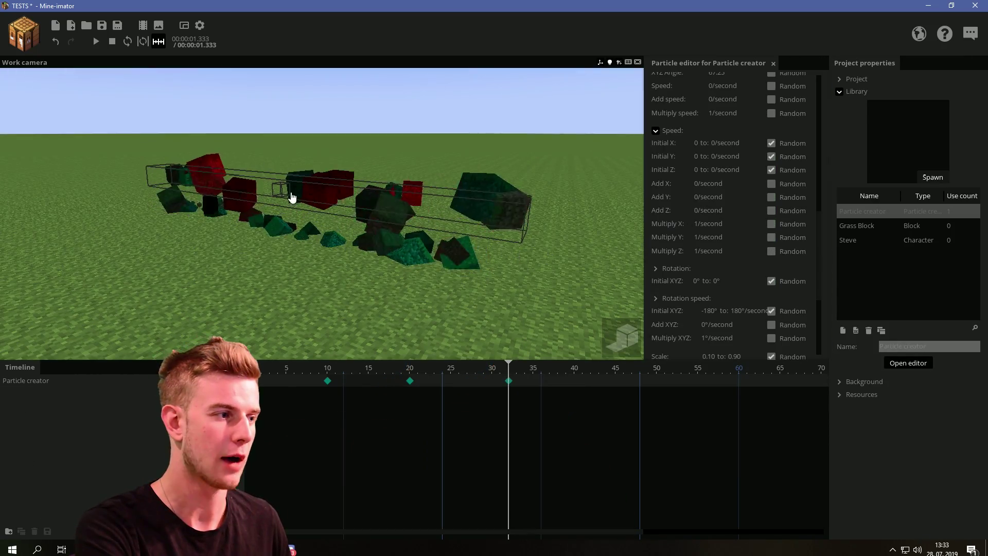
left_click(284, 212)
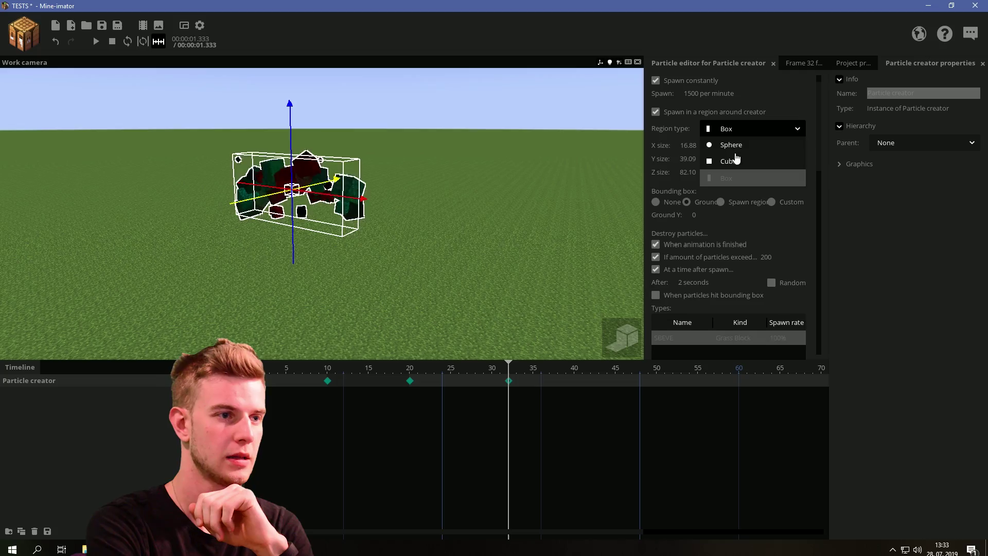
left_click(730, 145)
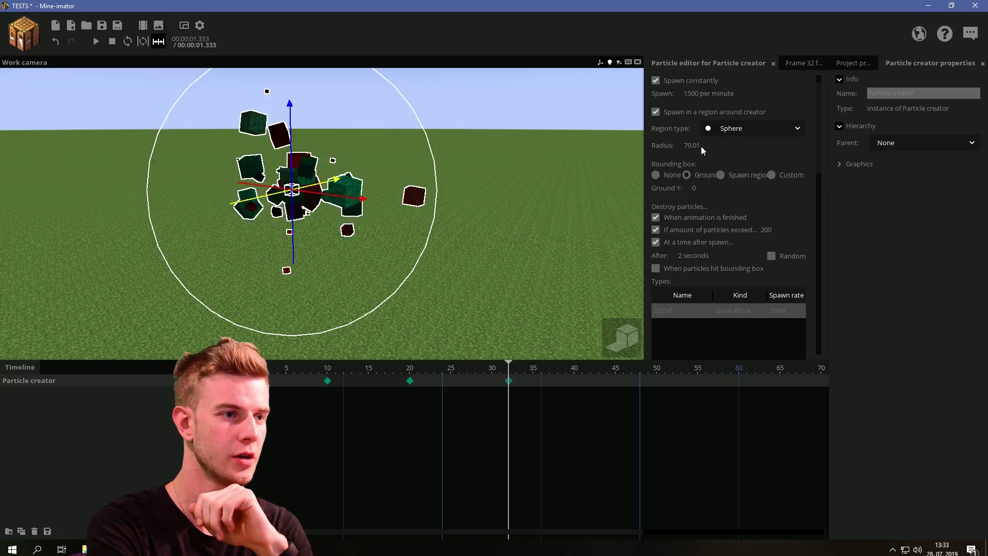
left_click(544, 208)
- Spawn the Grass Block from the library and move it to about X 951.66, Z -1142.12 at frame 32
left_click(854, 224)
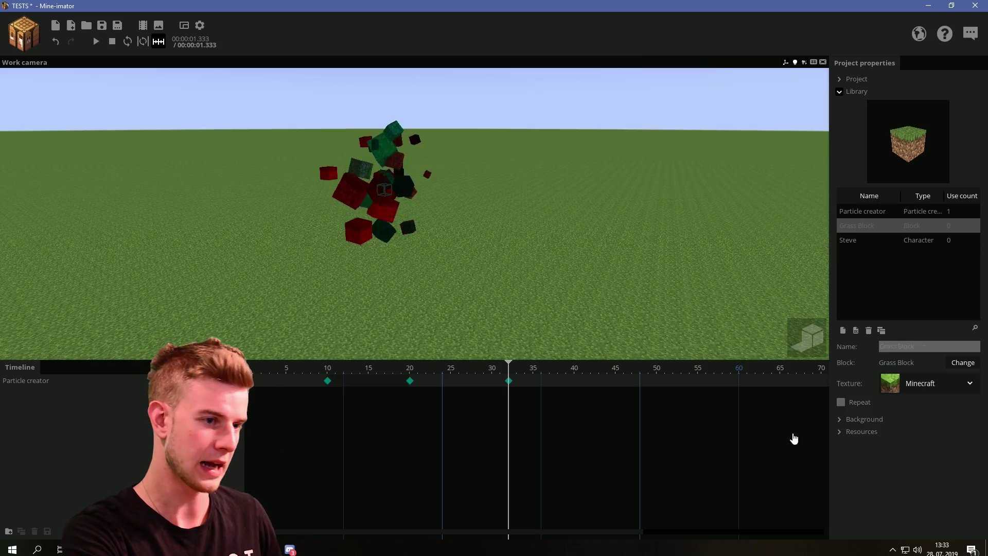
left_click(43, 393)
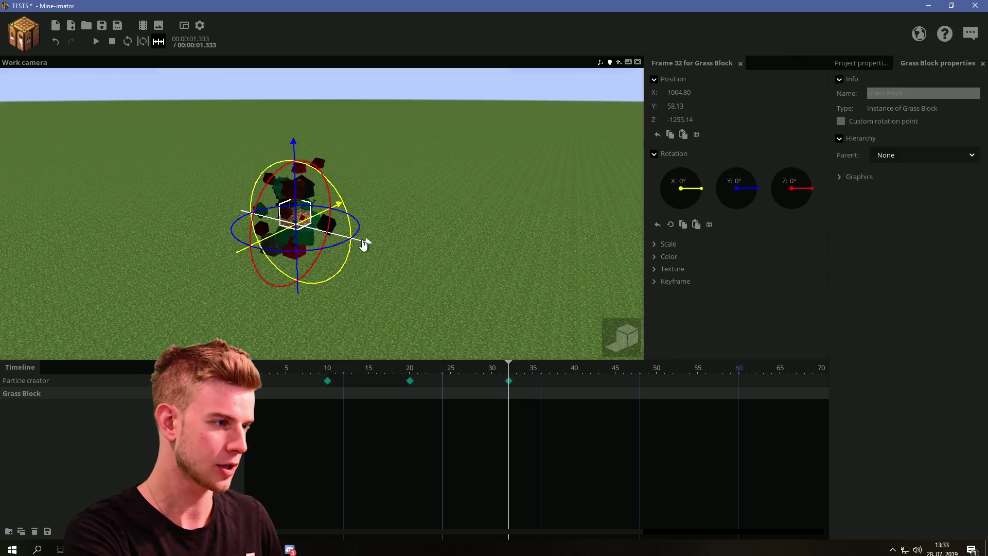
left_click_drag(514, 278, 516, 279)
left_click_drag(498, 243, 318, 255)
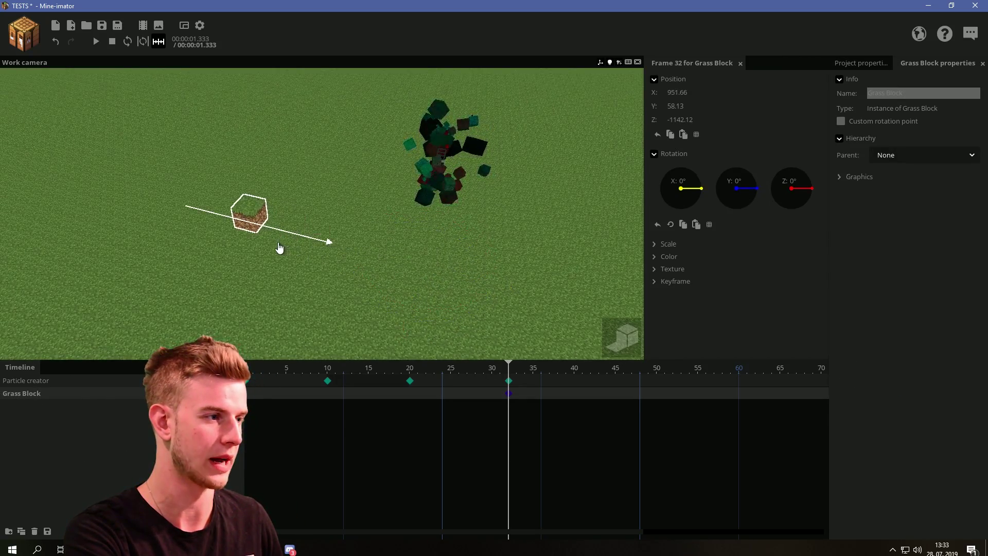
- Delete the particle creator's keyframes after frame 0, and hide the Grass Block with its keyframe moved to frame 0
left_click(32, 406)
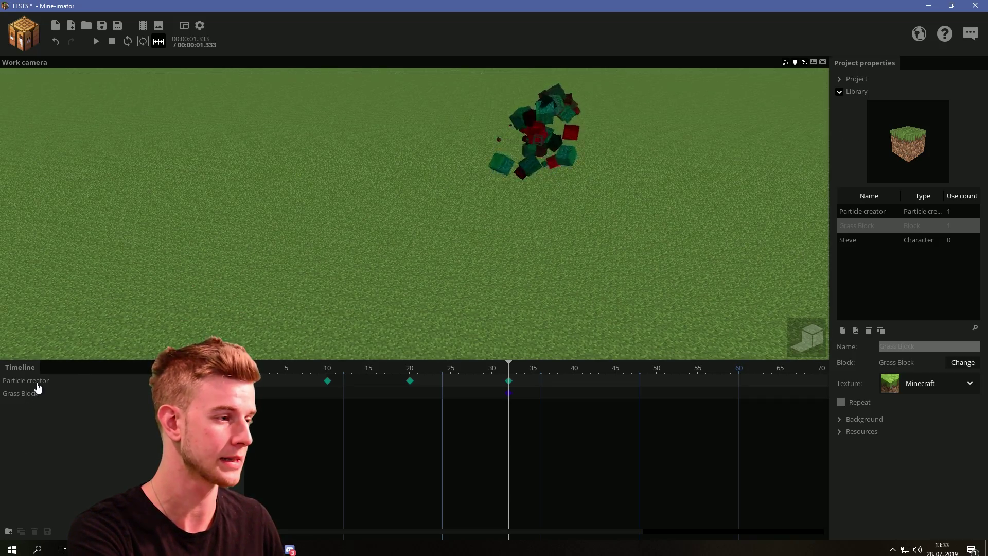
left_click(37, 387)
left_click_drag(556, 384, 309, 380)
key("Delete")
left_click(506, 393)
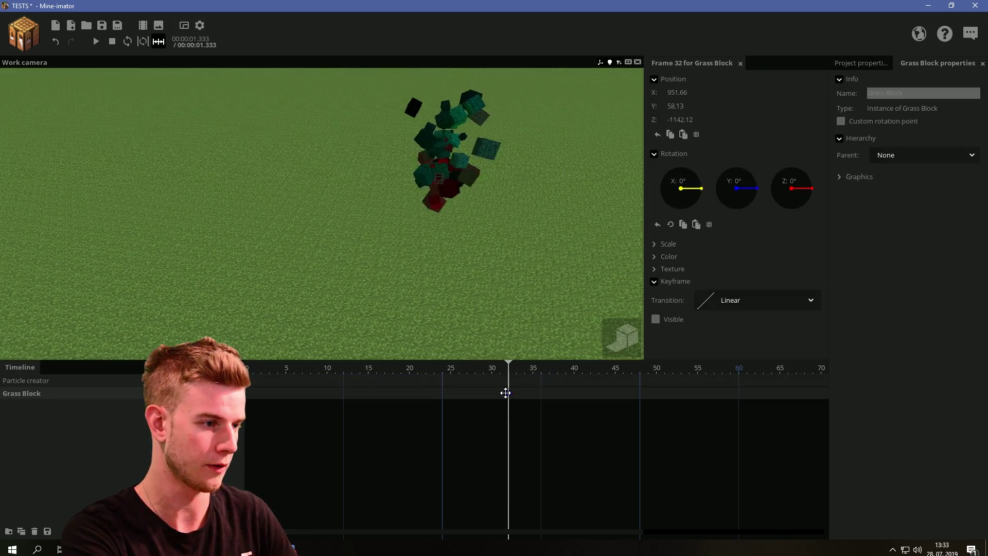
- Set the Grass Block as the particle creator's attractor at frame 0, with a force of 2.42
left_click(247, 381)
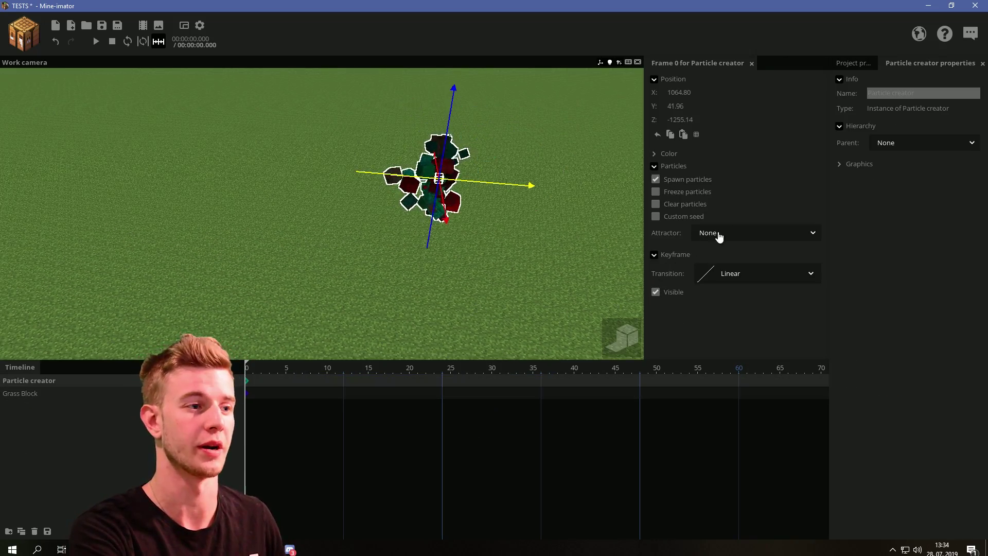
left_click(720, 232)
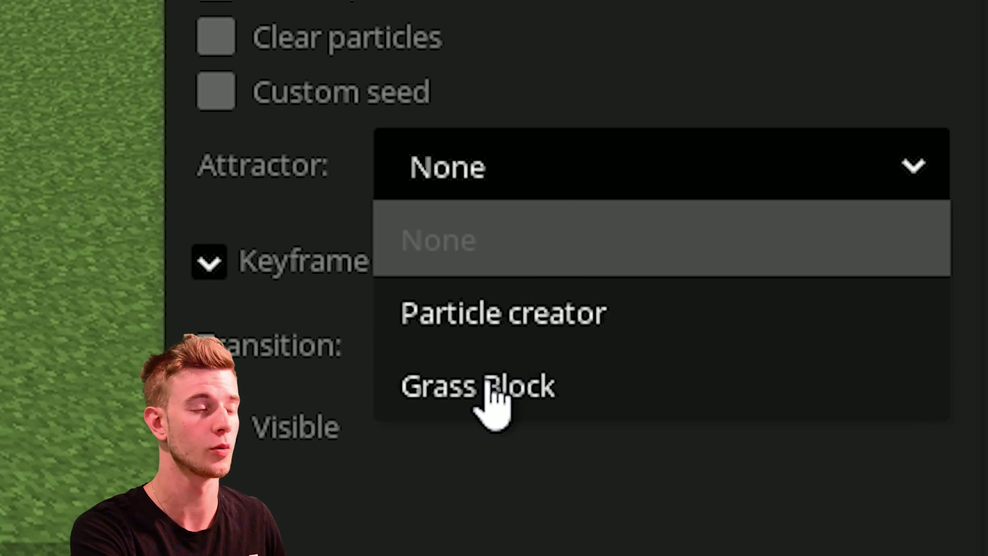
left_click(488, 391)
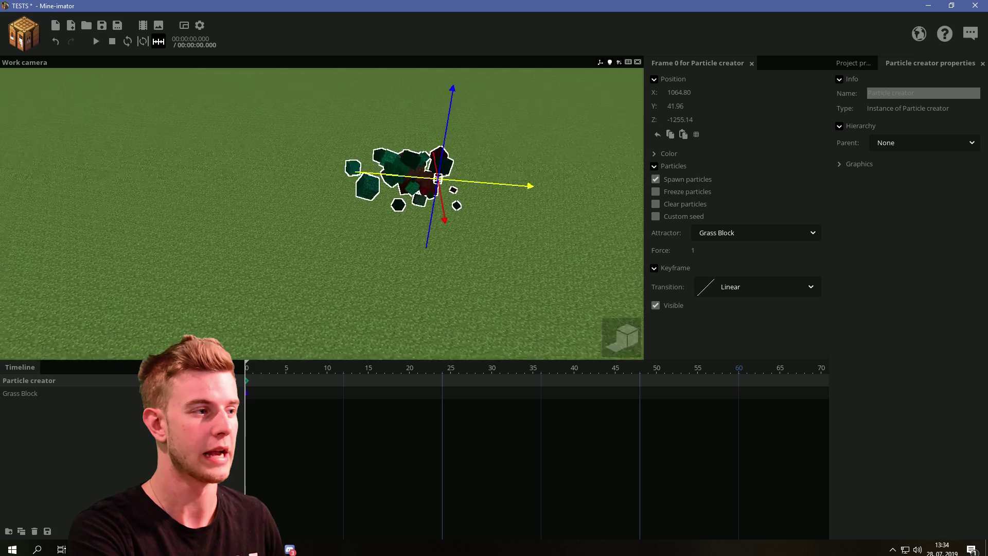
left_click_drag(695, 250, 772, 252)
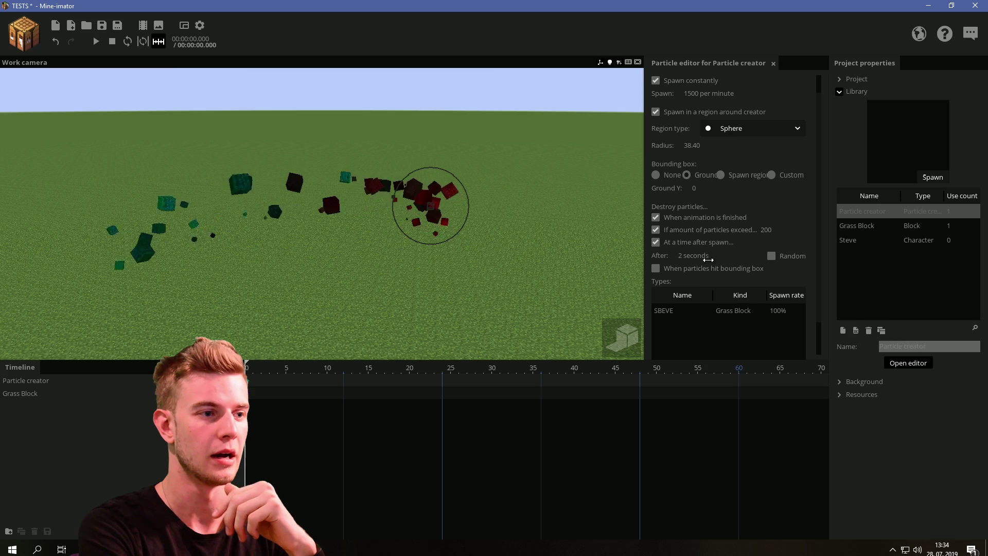
- Set the particles to be destroyed 5 seconds after spawning, and move the Grass Block attractor farther from the particle creator
left_click(697, 259)
type("5")
key("Return")
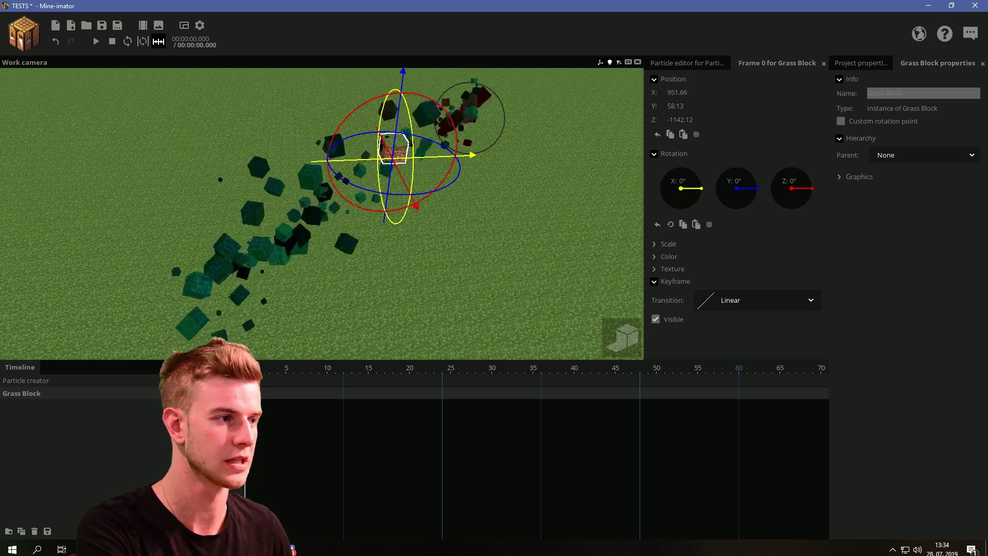
left_click_drag(384, 196, 349, 268)
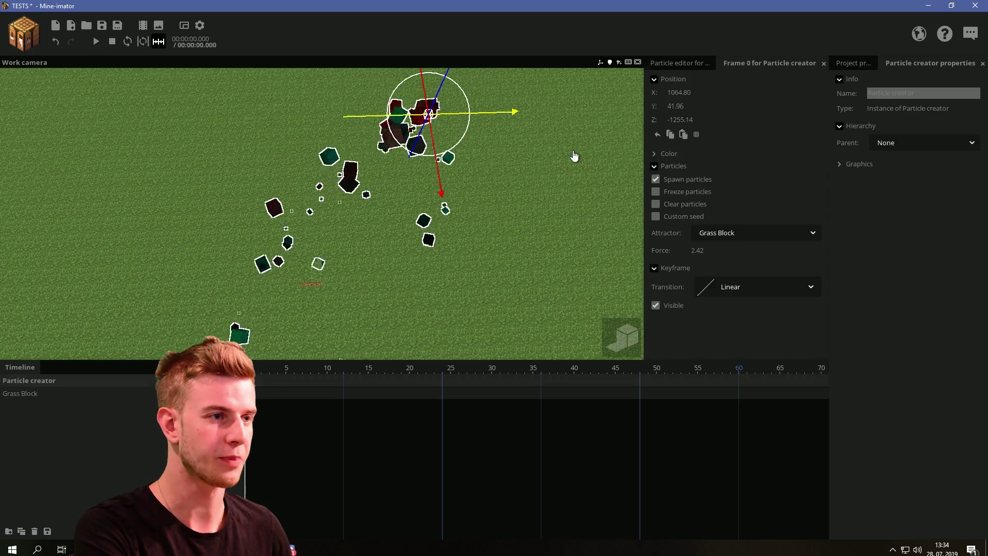
- Set the SBEVE particle type's random initial X speed to a range of -328 to -61 per second
left_click(574, 157)
left_click(787, 311)
scroll(810, 214, "down", 3)
scroll(811, 218, "down", 3)
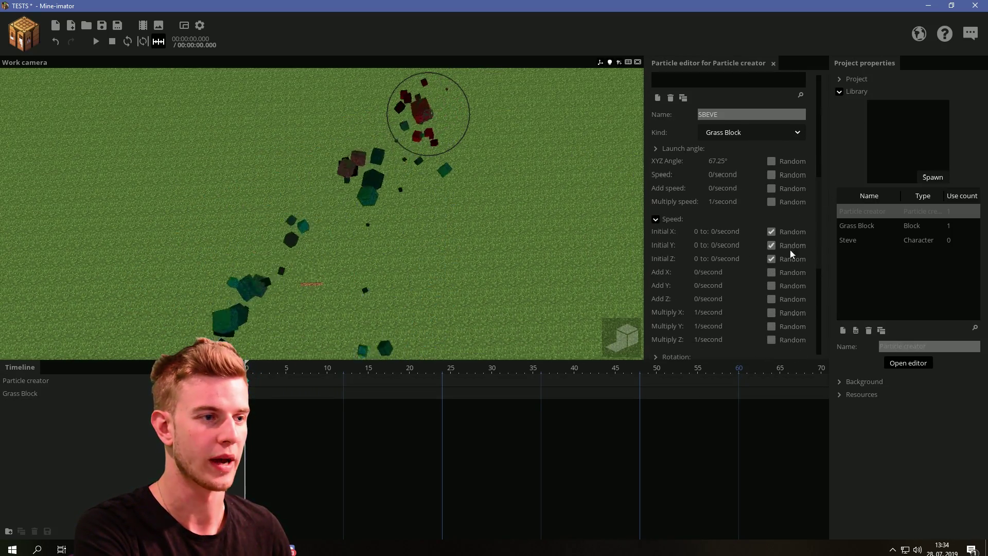
left_click_drag(697, 230, 528, 230)
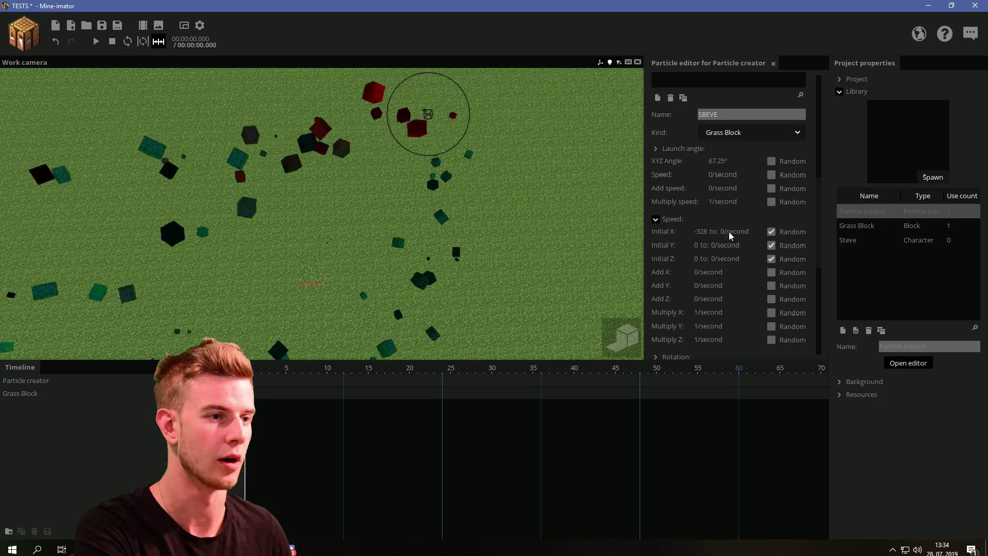
left_click_drag(664, 262, 485, 235)
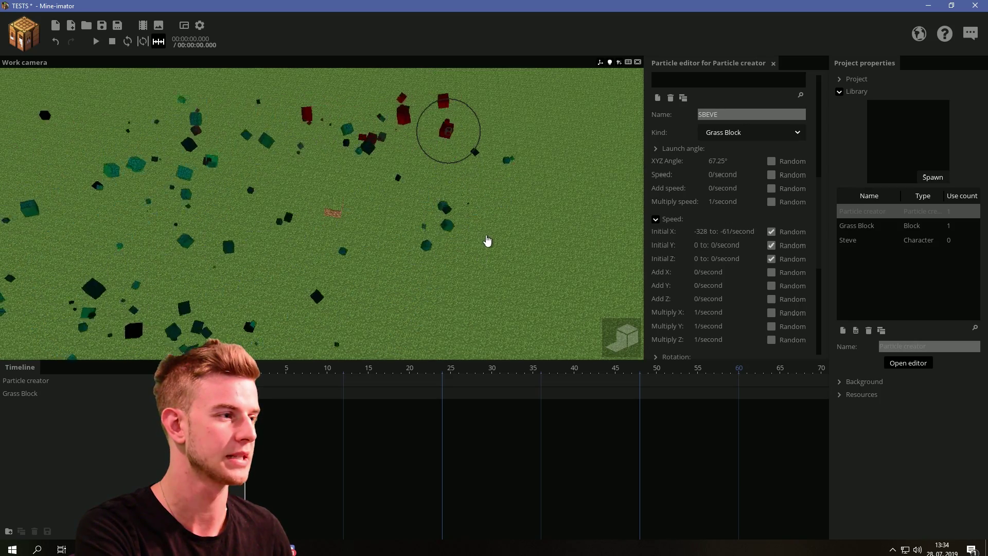
- Raise the particle creator's attractor force to 7.12 and move the Grass Block to about X 965.99, Z -1095.01
left_click(341, 219)
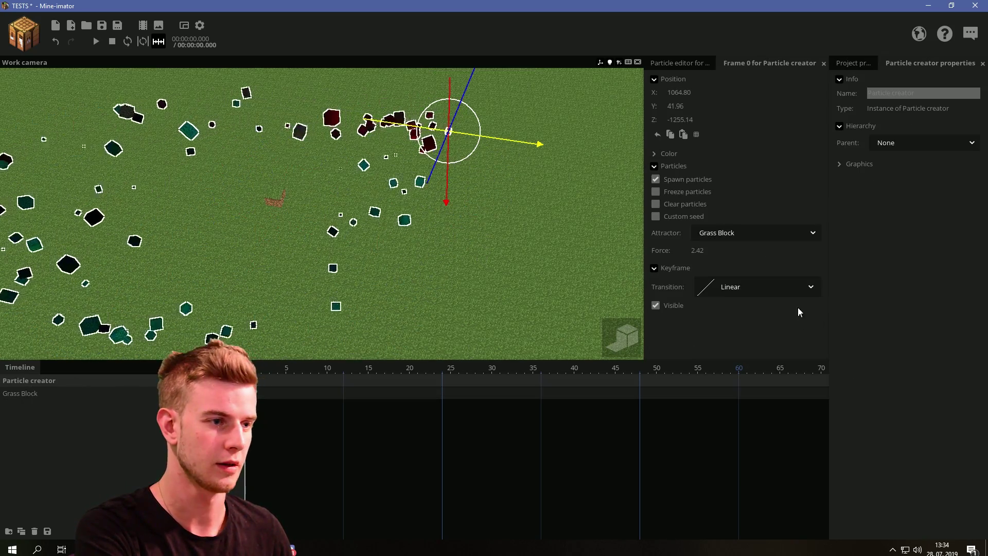
left_click_drag(700, 251, 822, 277)
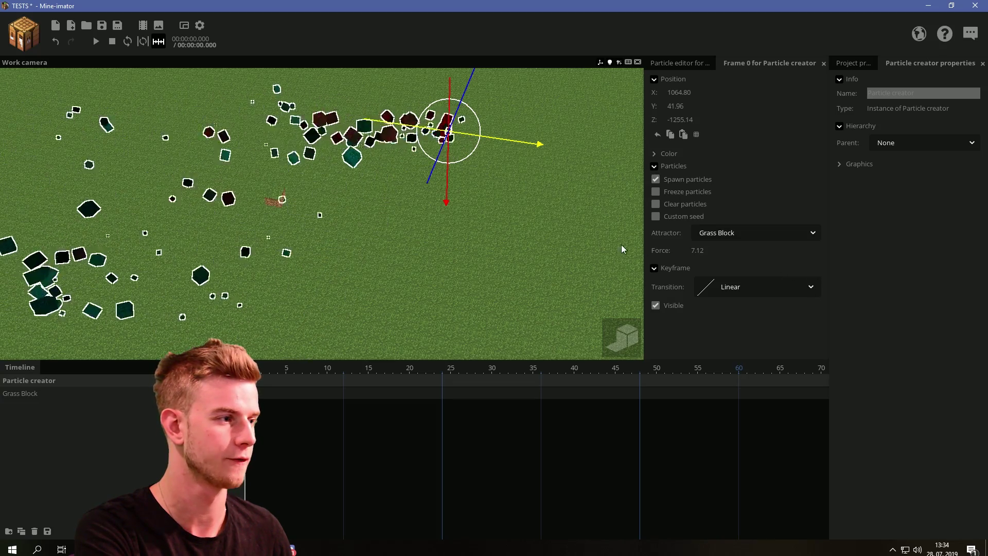
left_click(280, 199)
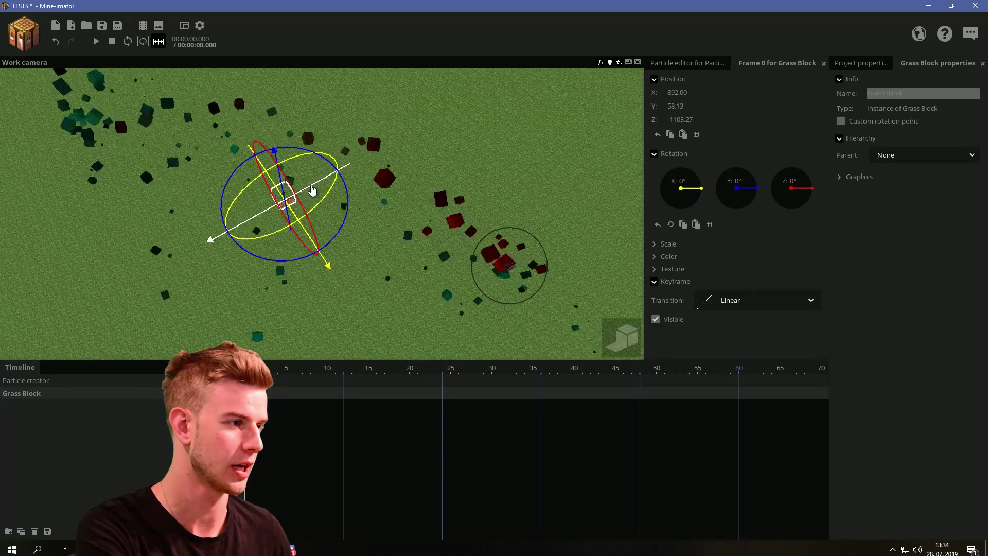
mouse_move(312, 188)
left_mouse_down()
mouse_move(373, 193)
mouse_move(307, 191)
left_mouse_up()
left_click_drag(294, 219, 369, 253)
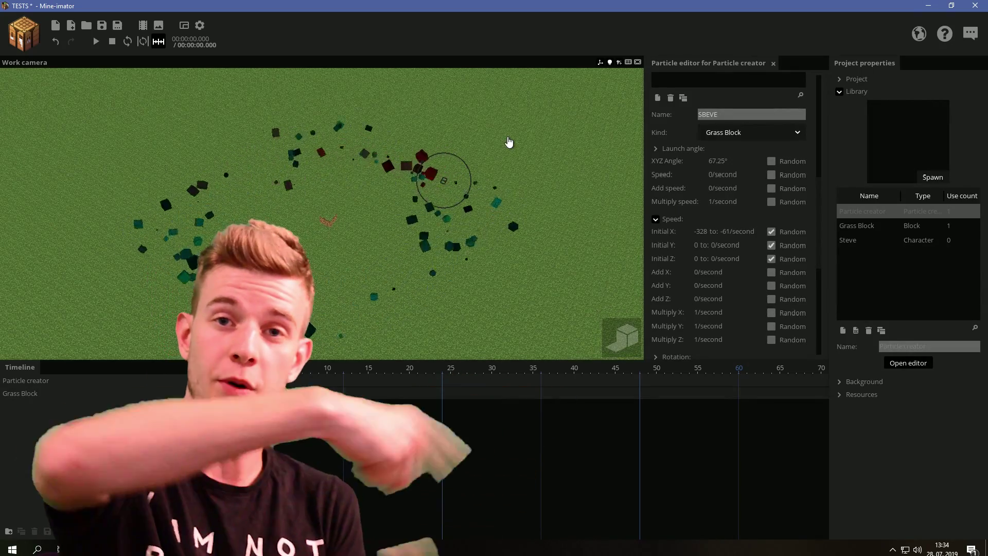
- Add particle creator keyframes at frames 36 and 40, with the attractor set to None and Spawn particles turned off at frame 40
left_click(330, 220)
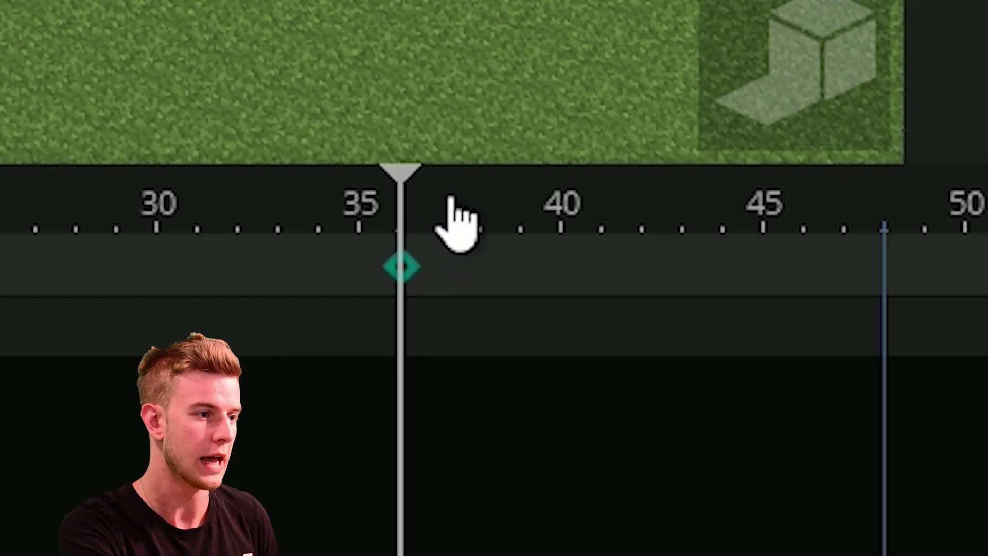
left_click(546, 212)
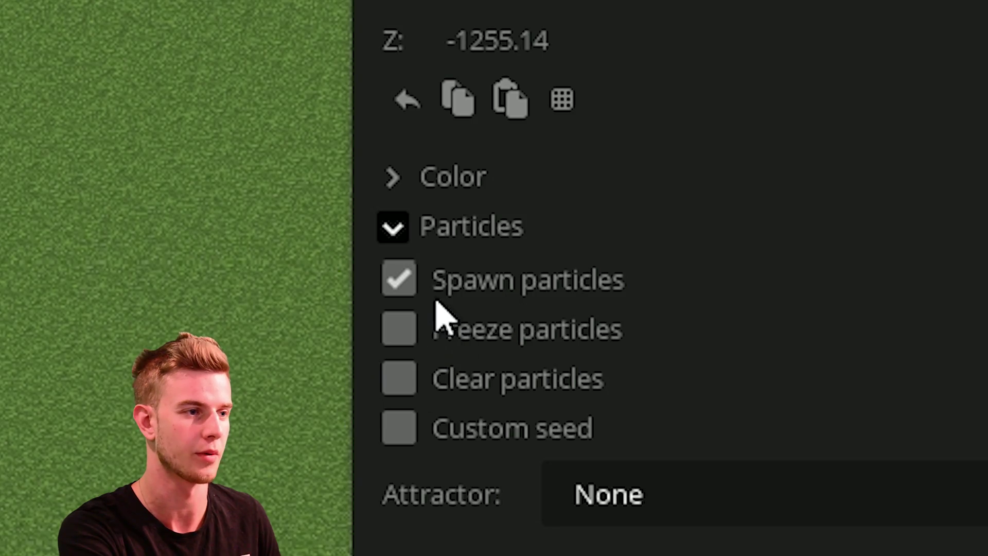
left_click(438, 293)
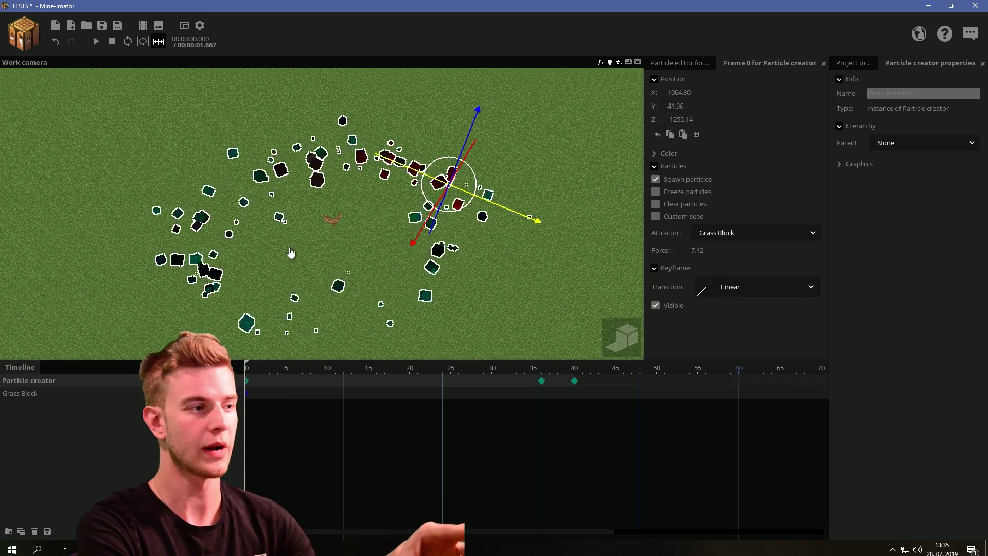
- Make the Grass Block attractor invisible at frame 0, and select the particle creator's keyframe at frame 0
left_click(45, 397)
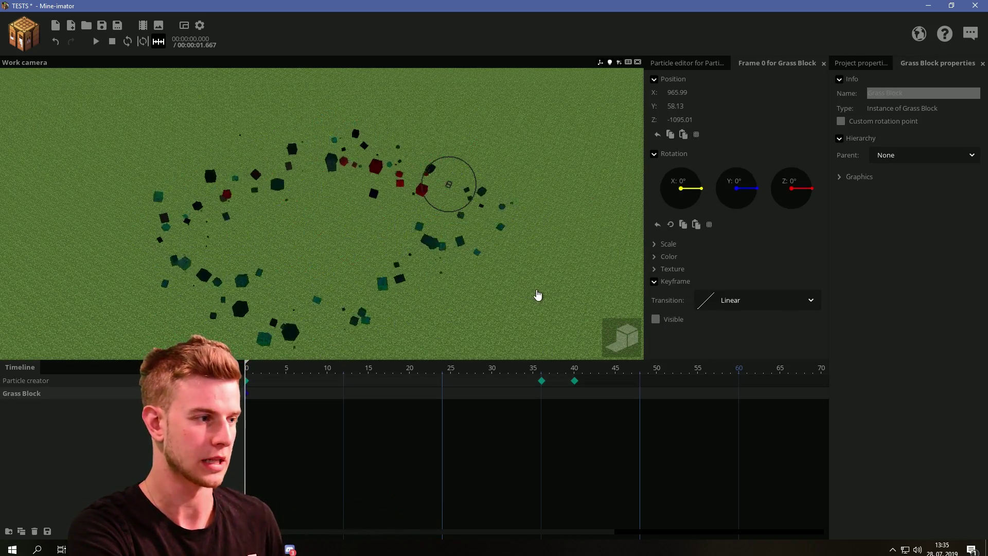
left_click(538, 294)
left_click(249, 382)
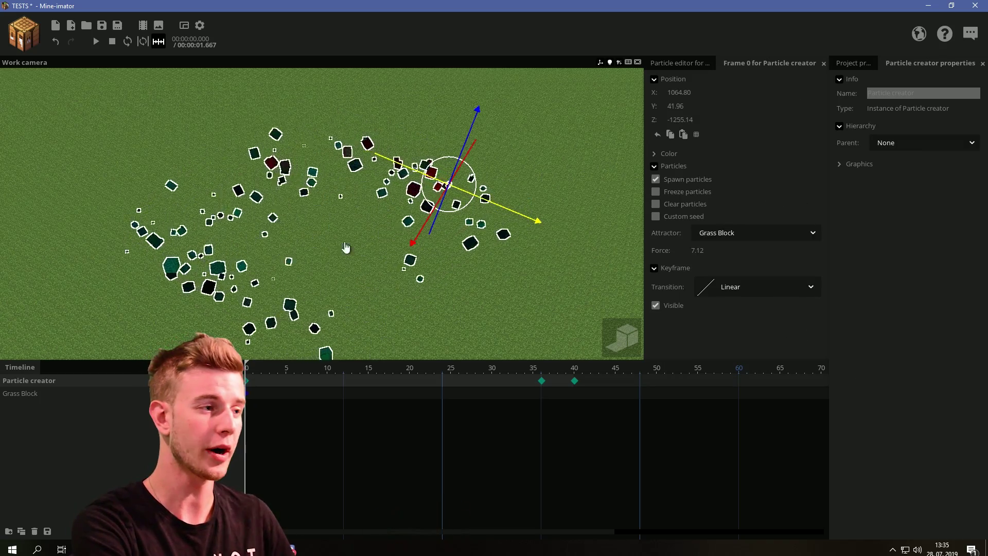